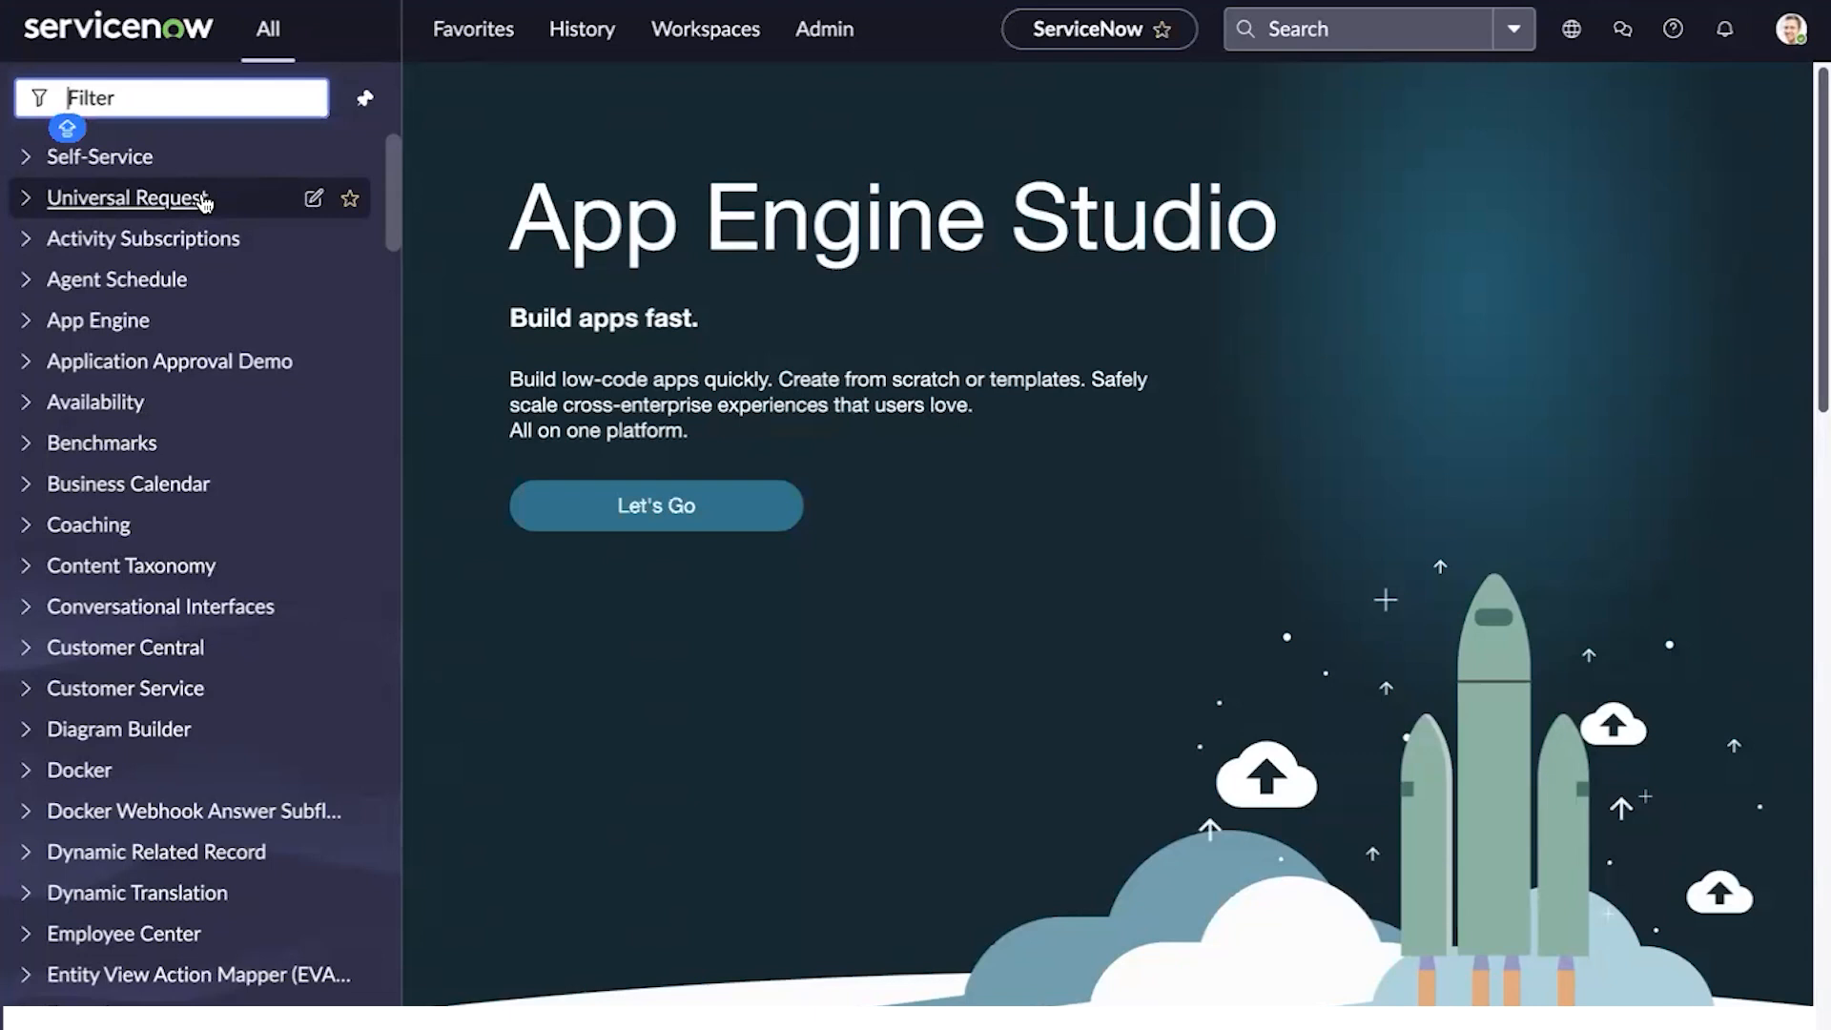
- Filter the navigator for "Assignment" and open the Assignment rules under System Policy > Rules
text(Ass)
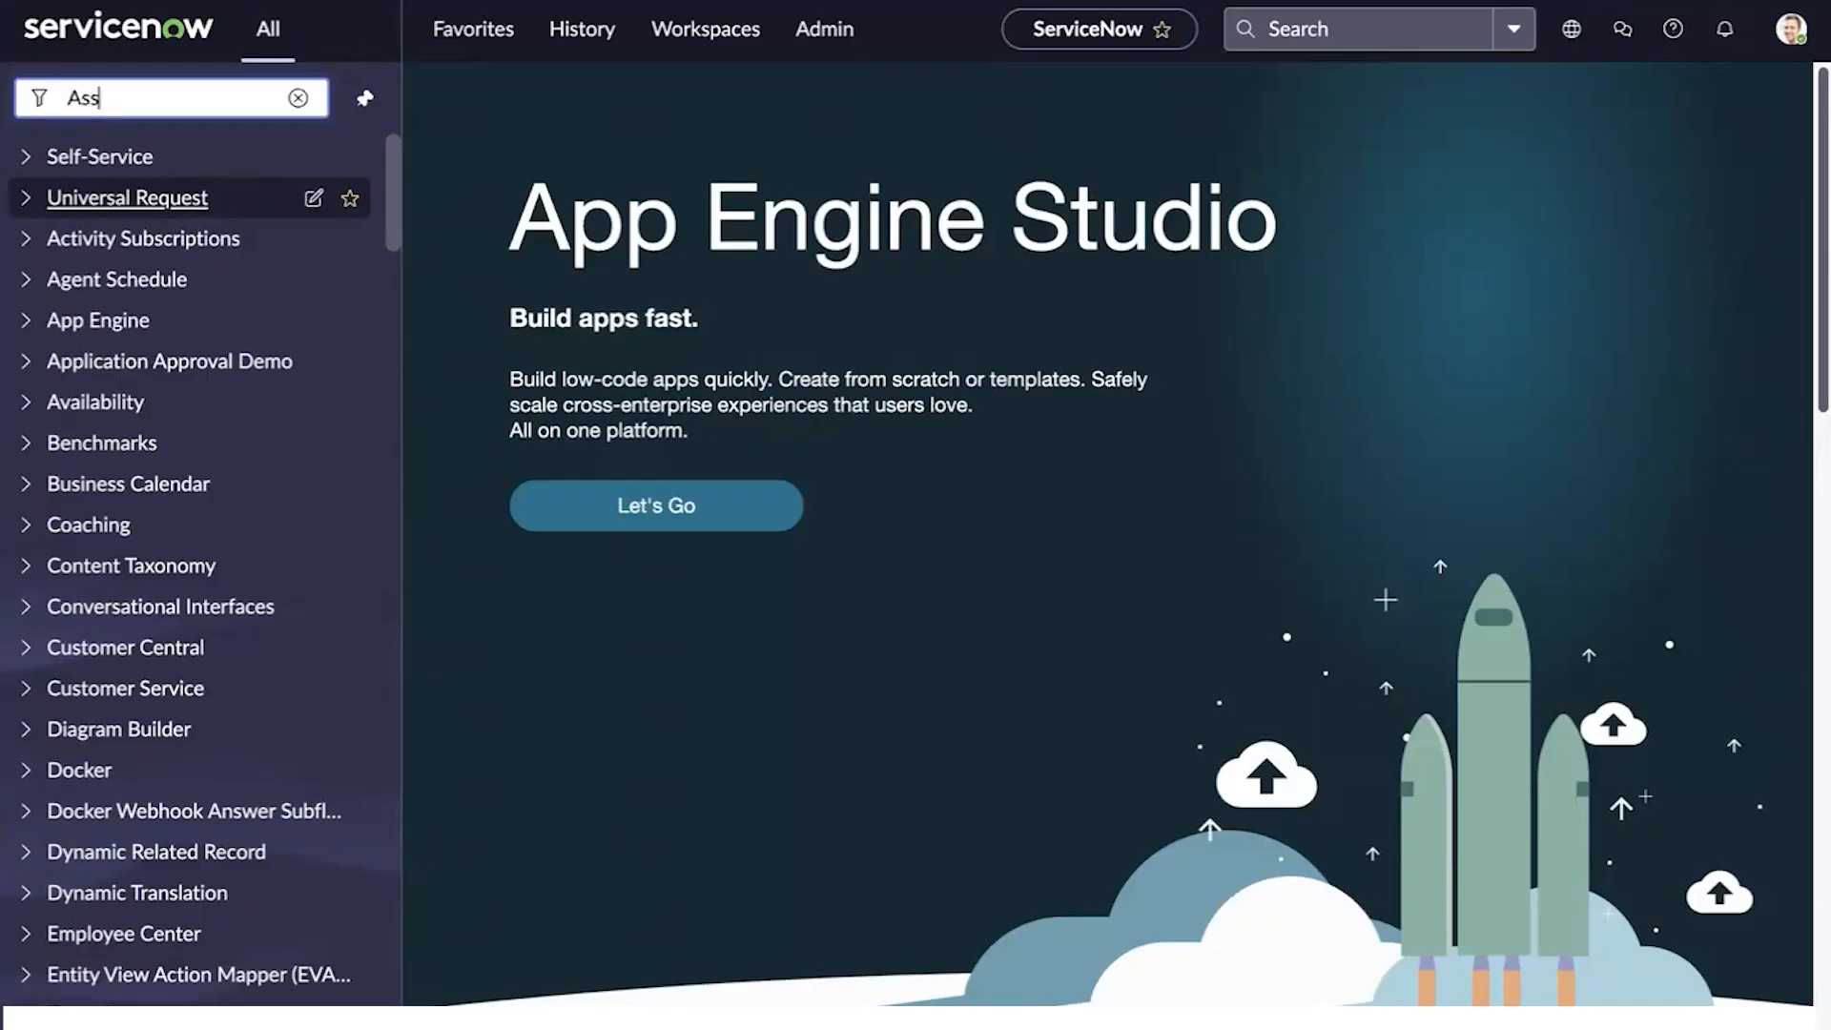
text(ignmn)
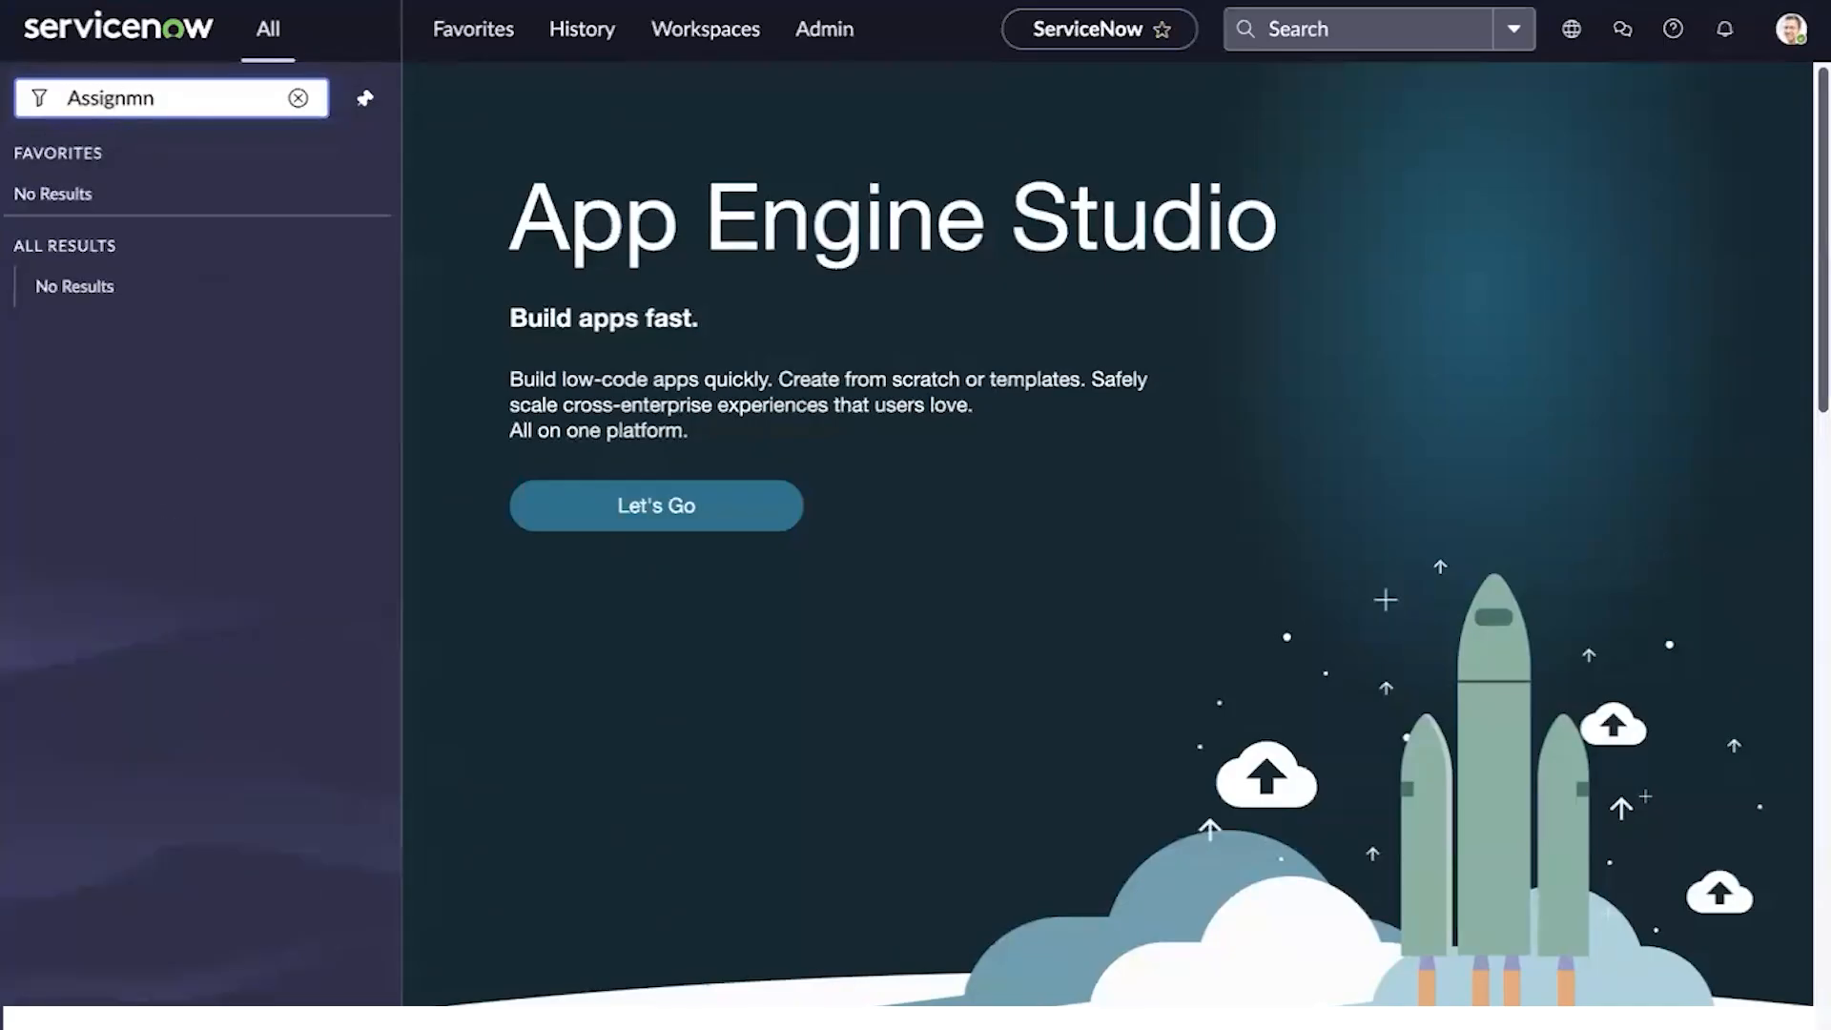
key(BackSpace)
text(ent)
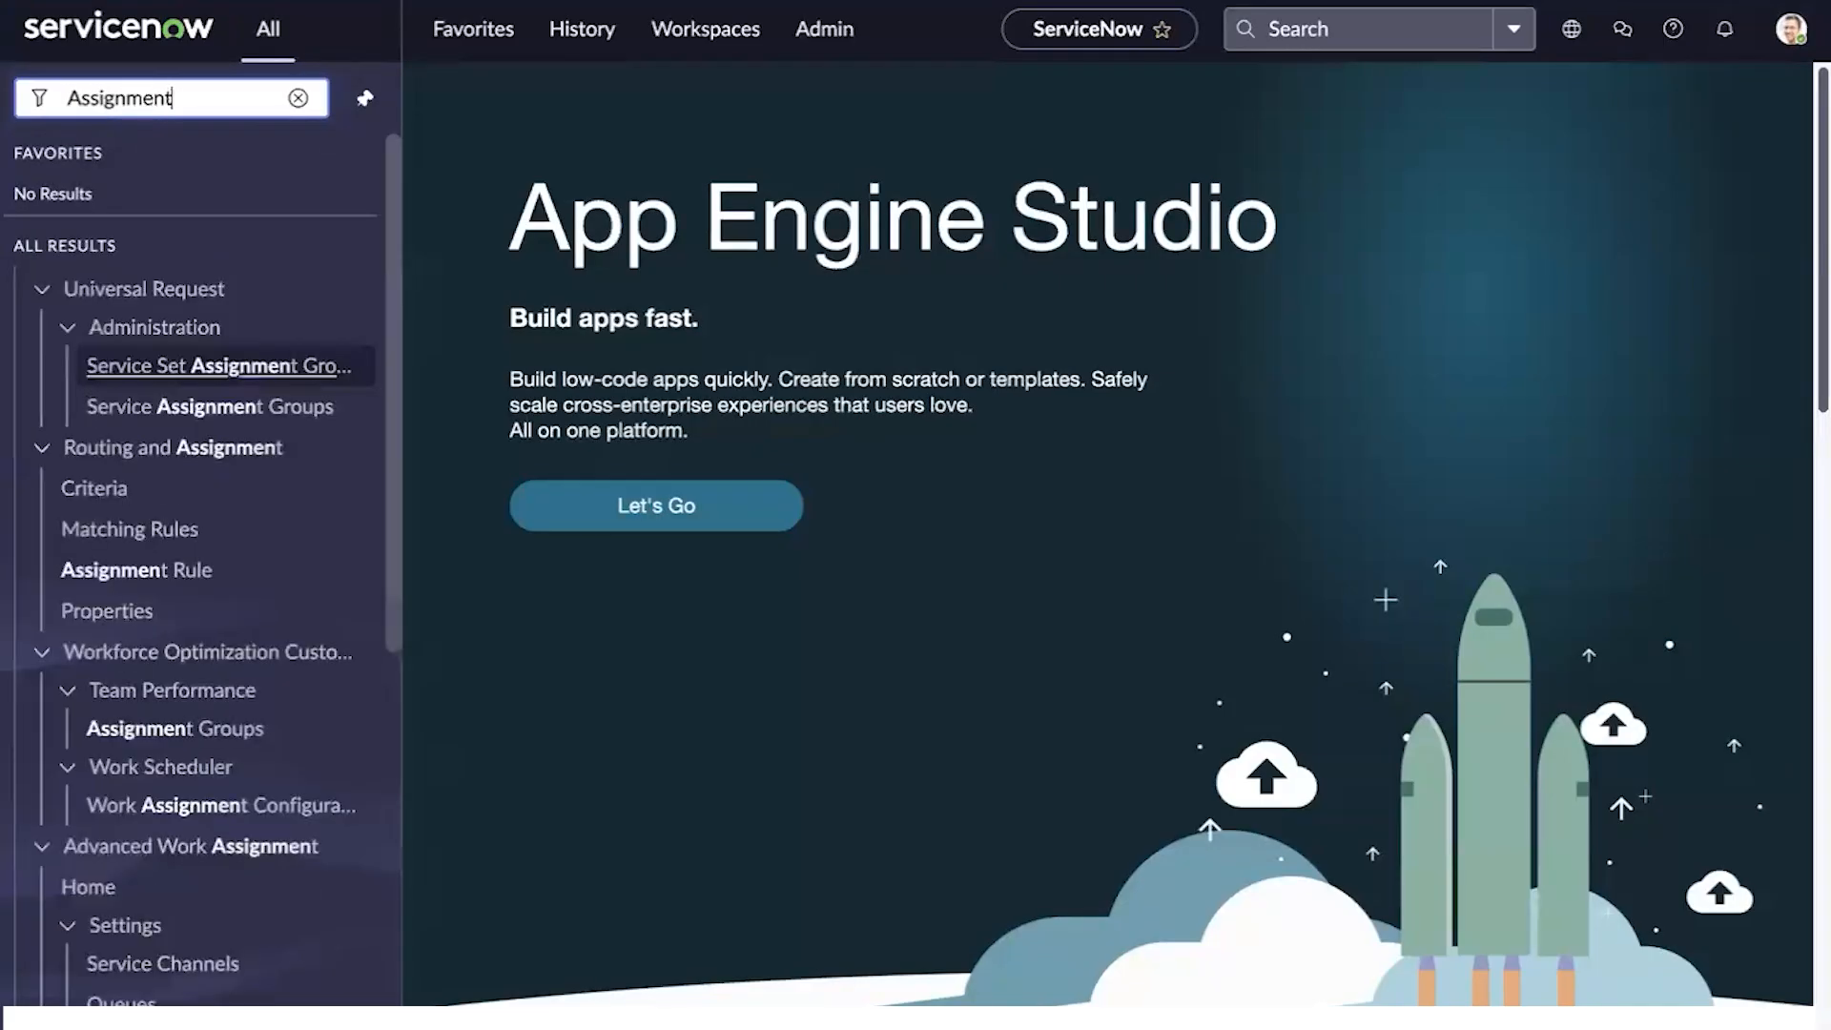
scroll(191, 620, down, 5)
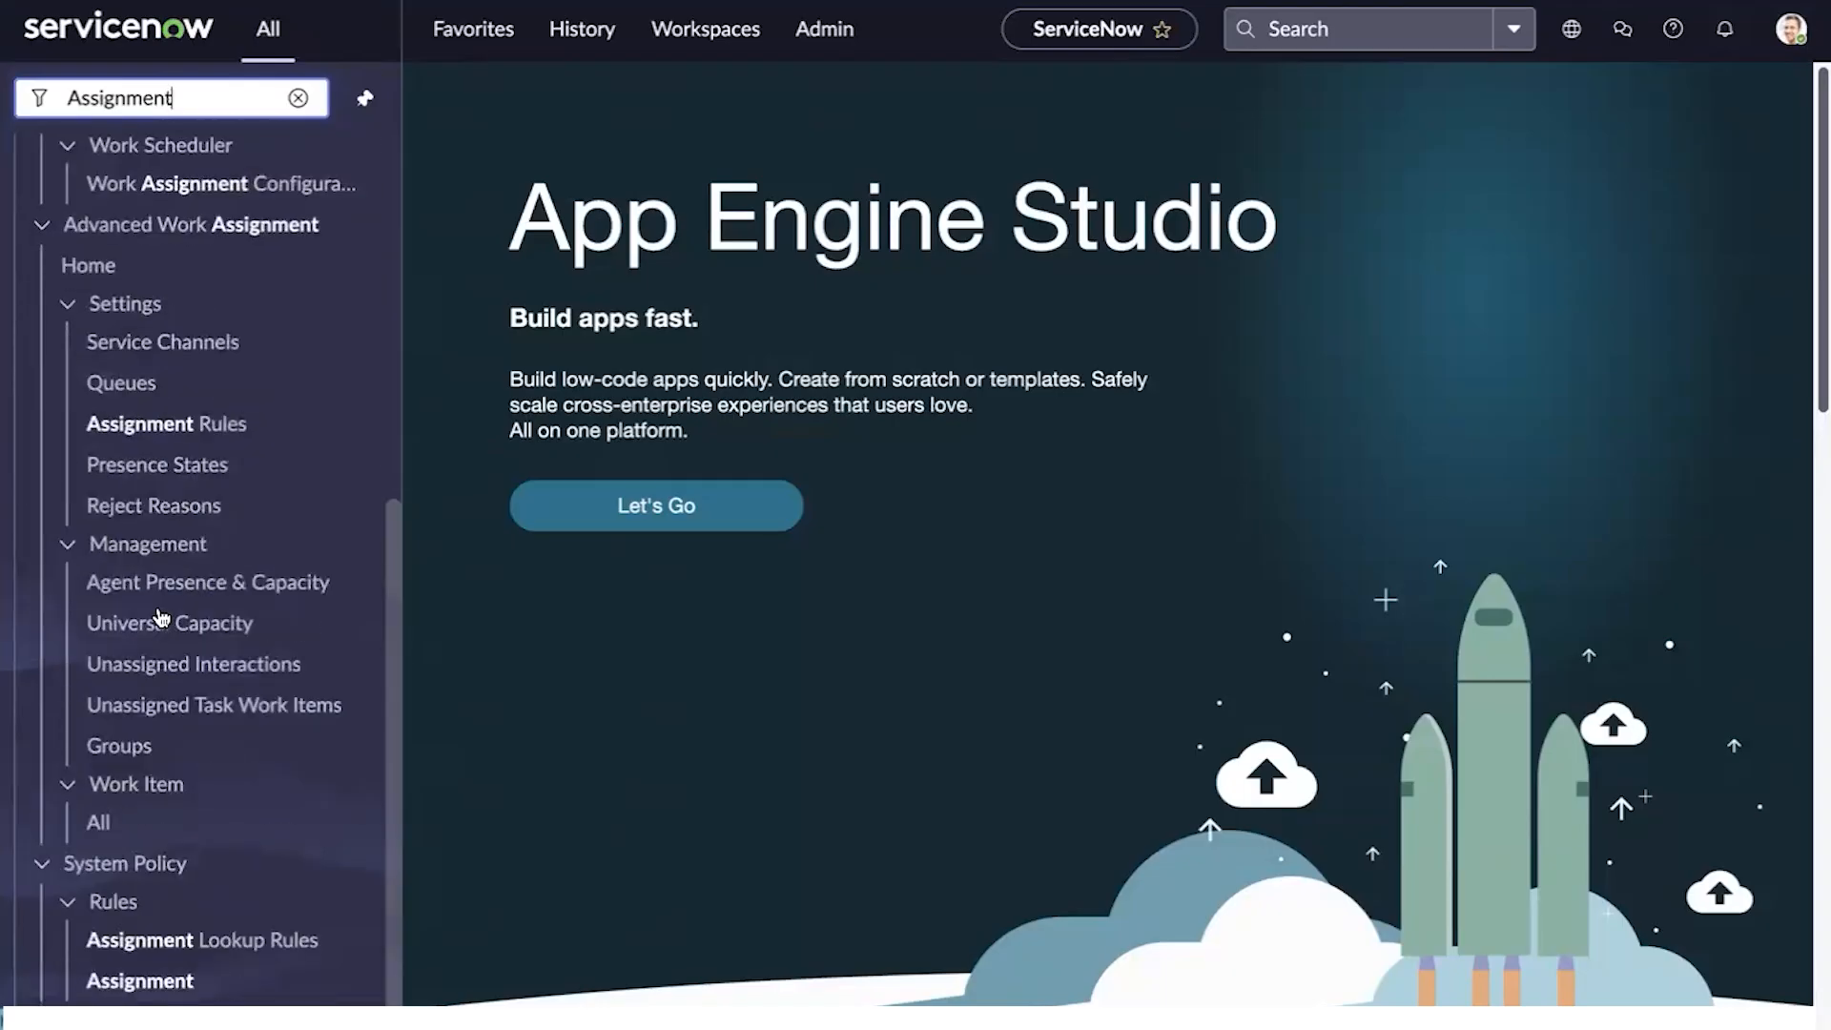
click(129, 978)
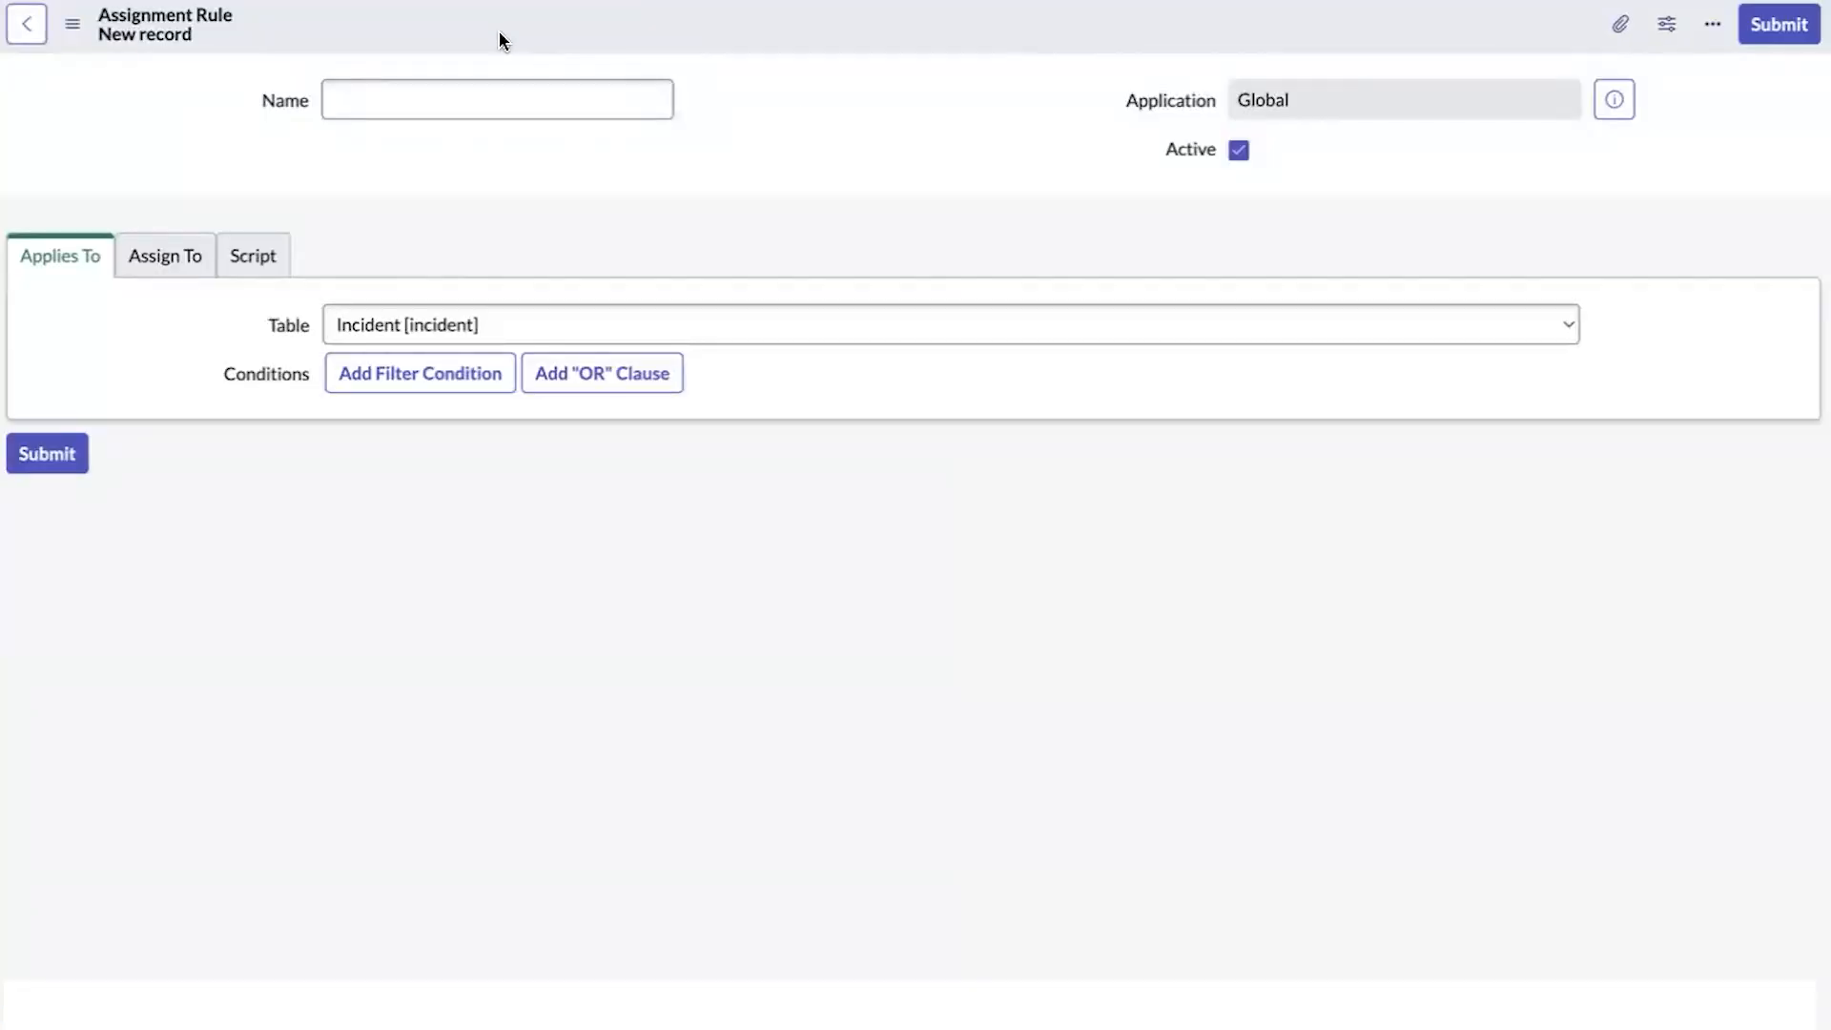
- Name the new assignment rule "Based on Category"
click(417, 152)
text(Based)
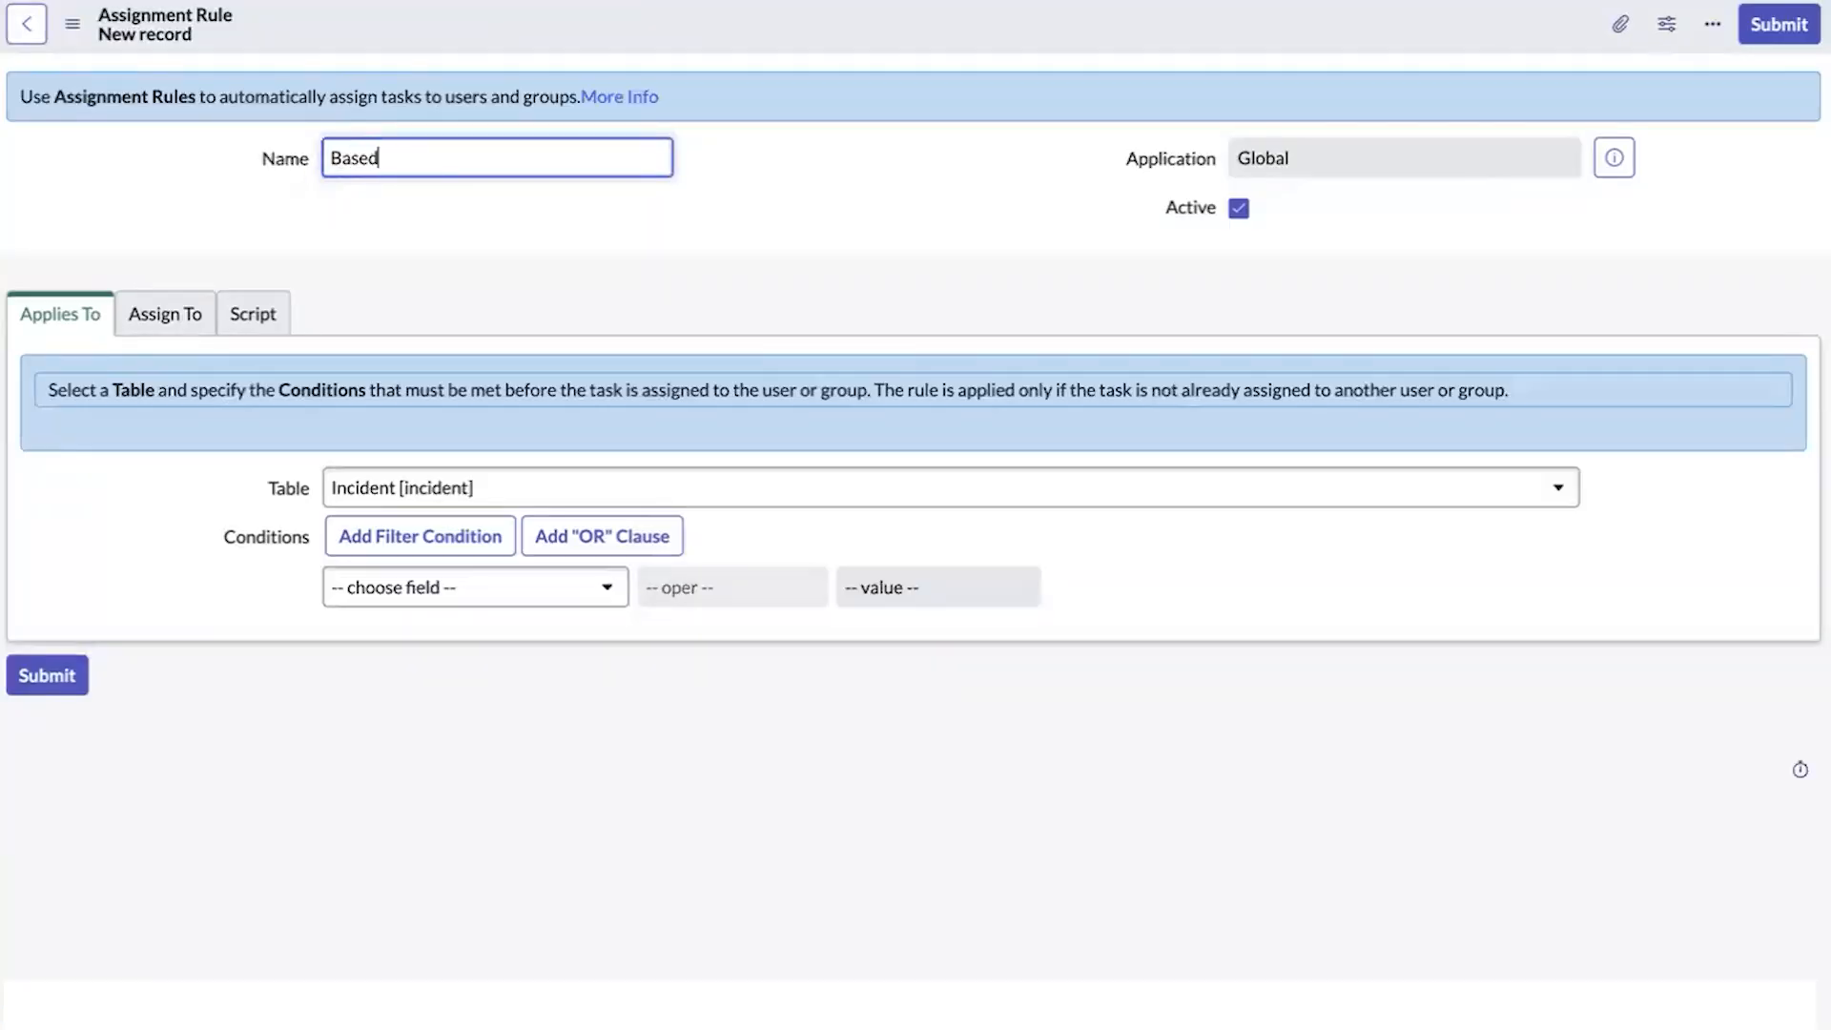
text( on Category)
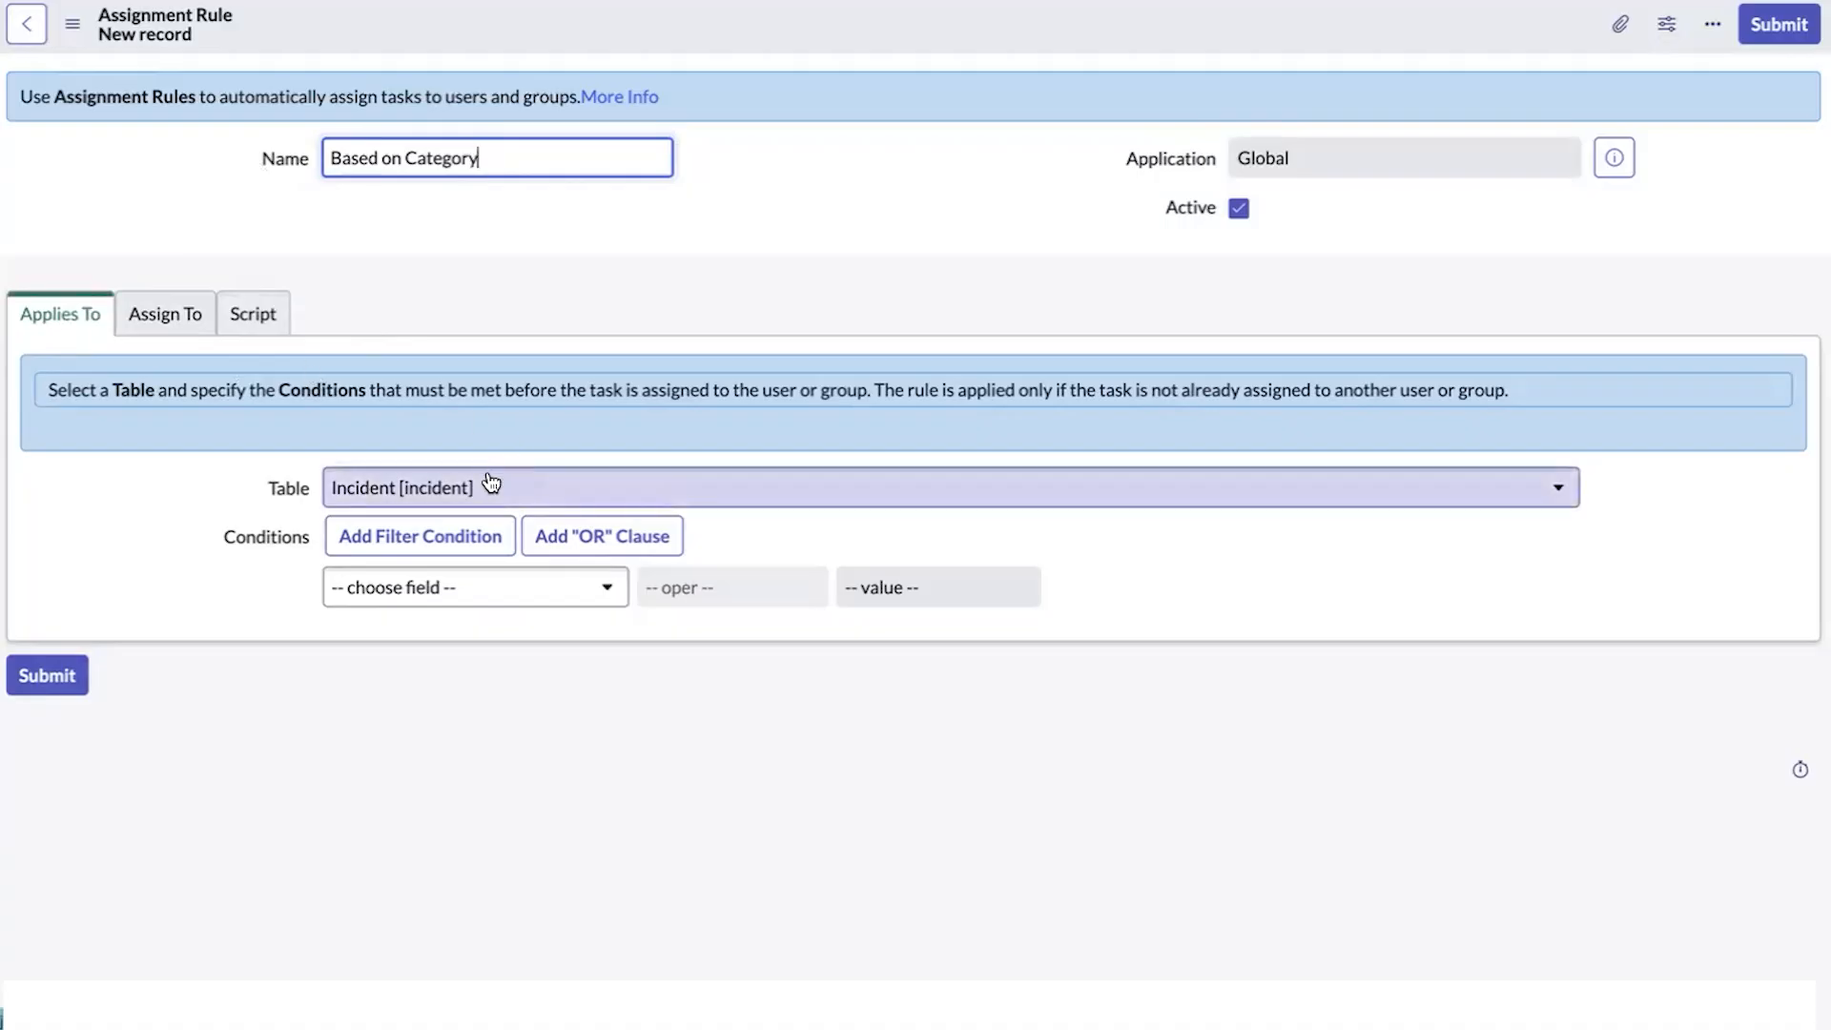
- Add a condition to the assignment rule so it applies when Category is Inquiry / Help
click(453, 593)
text(Categor)
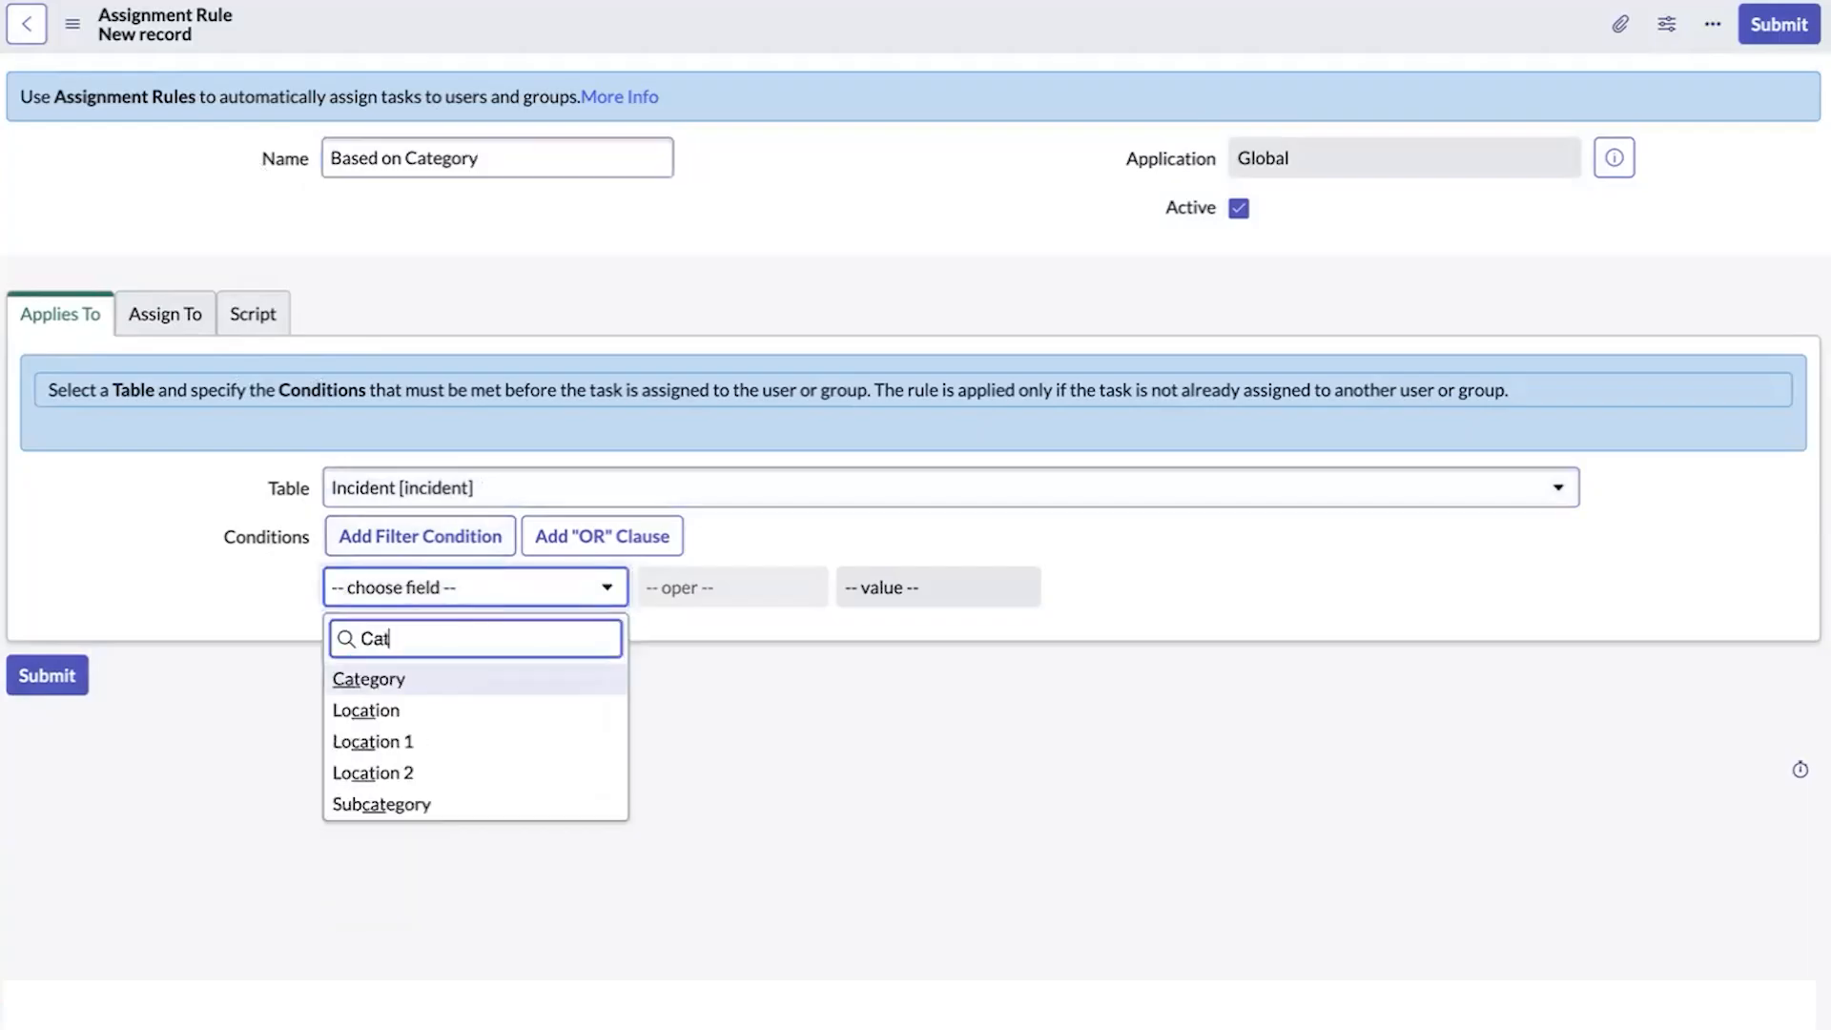
text(y)
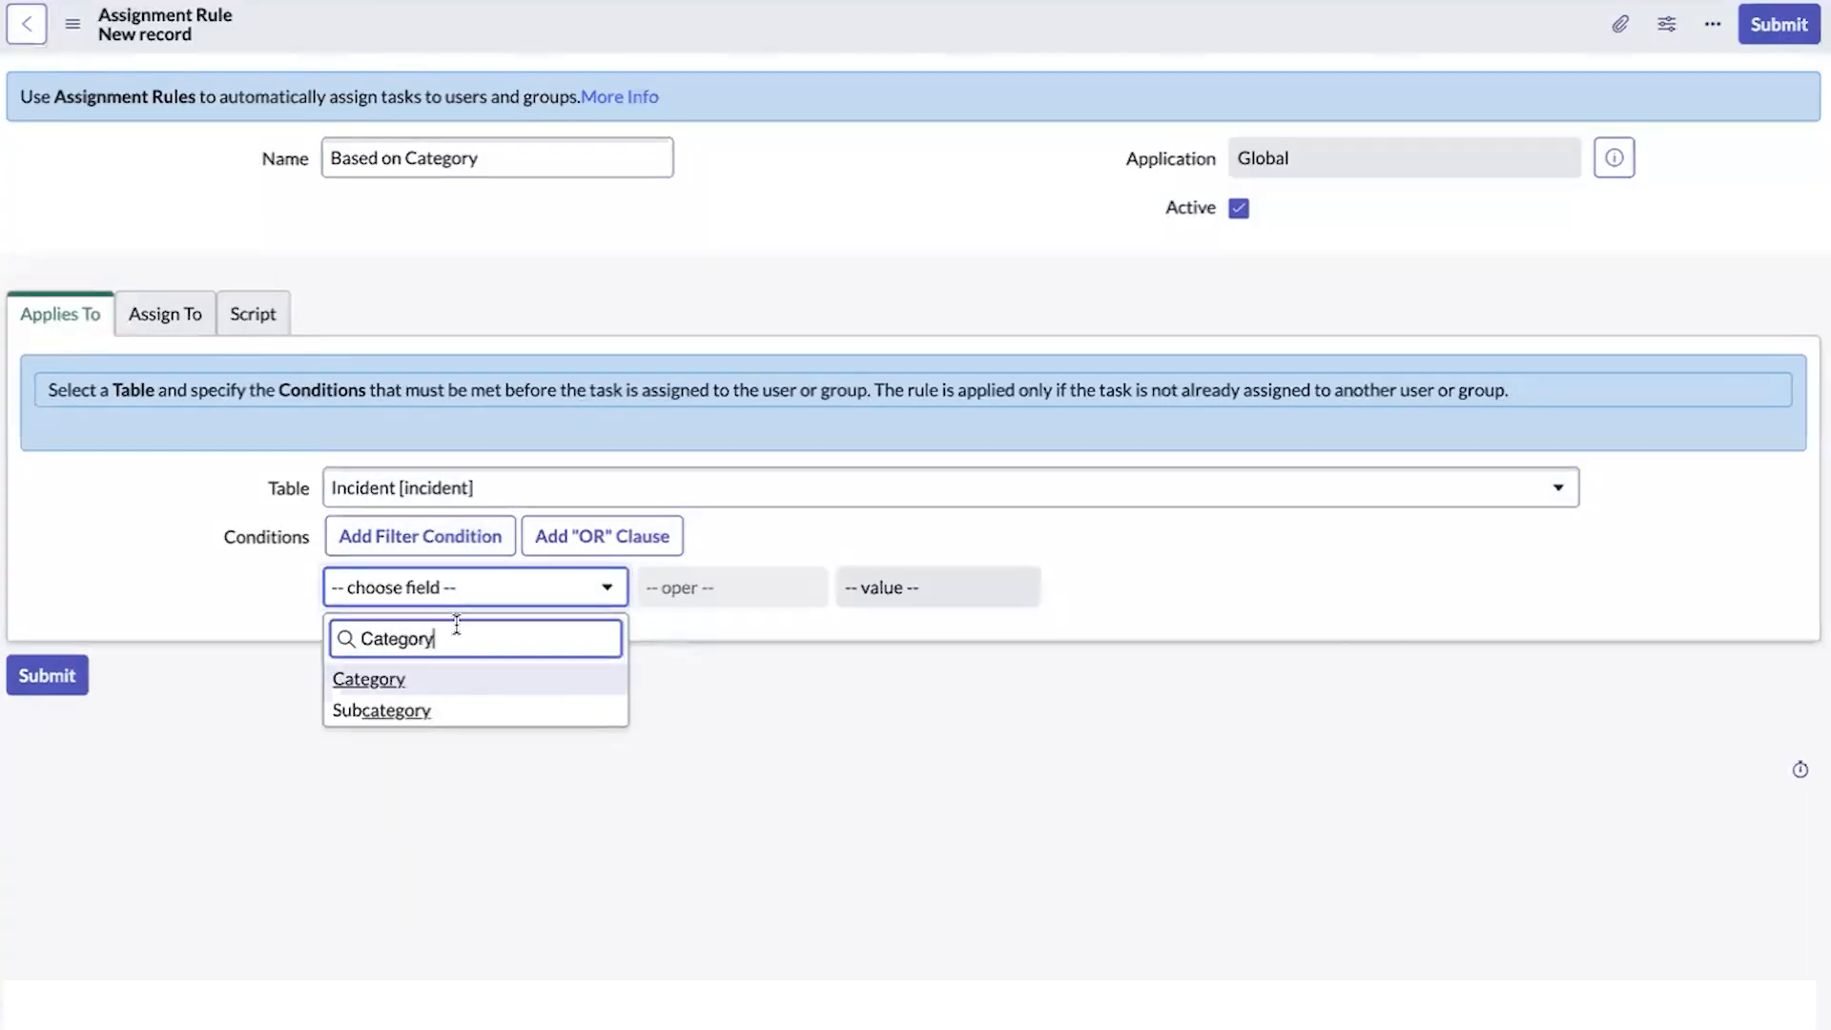
click(416, 682)
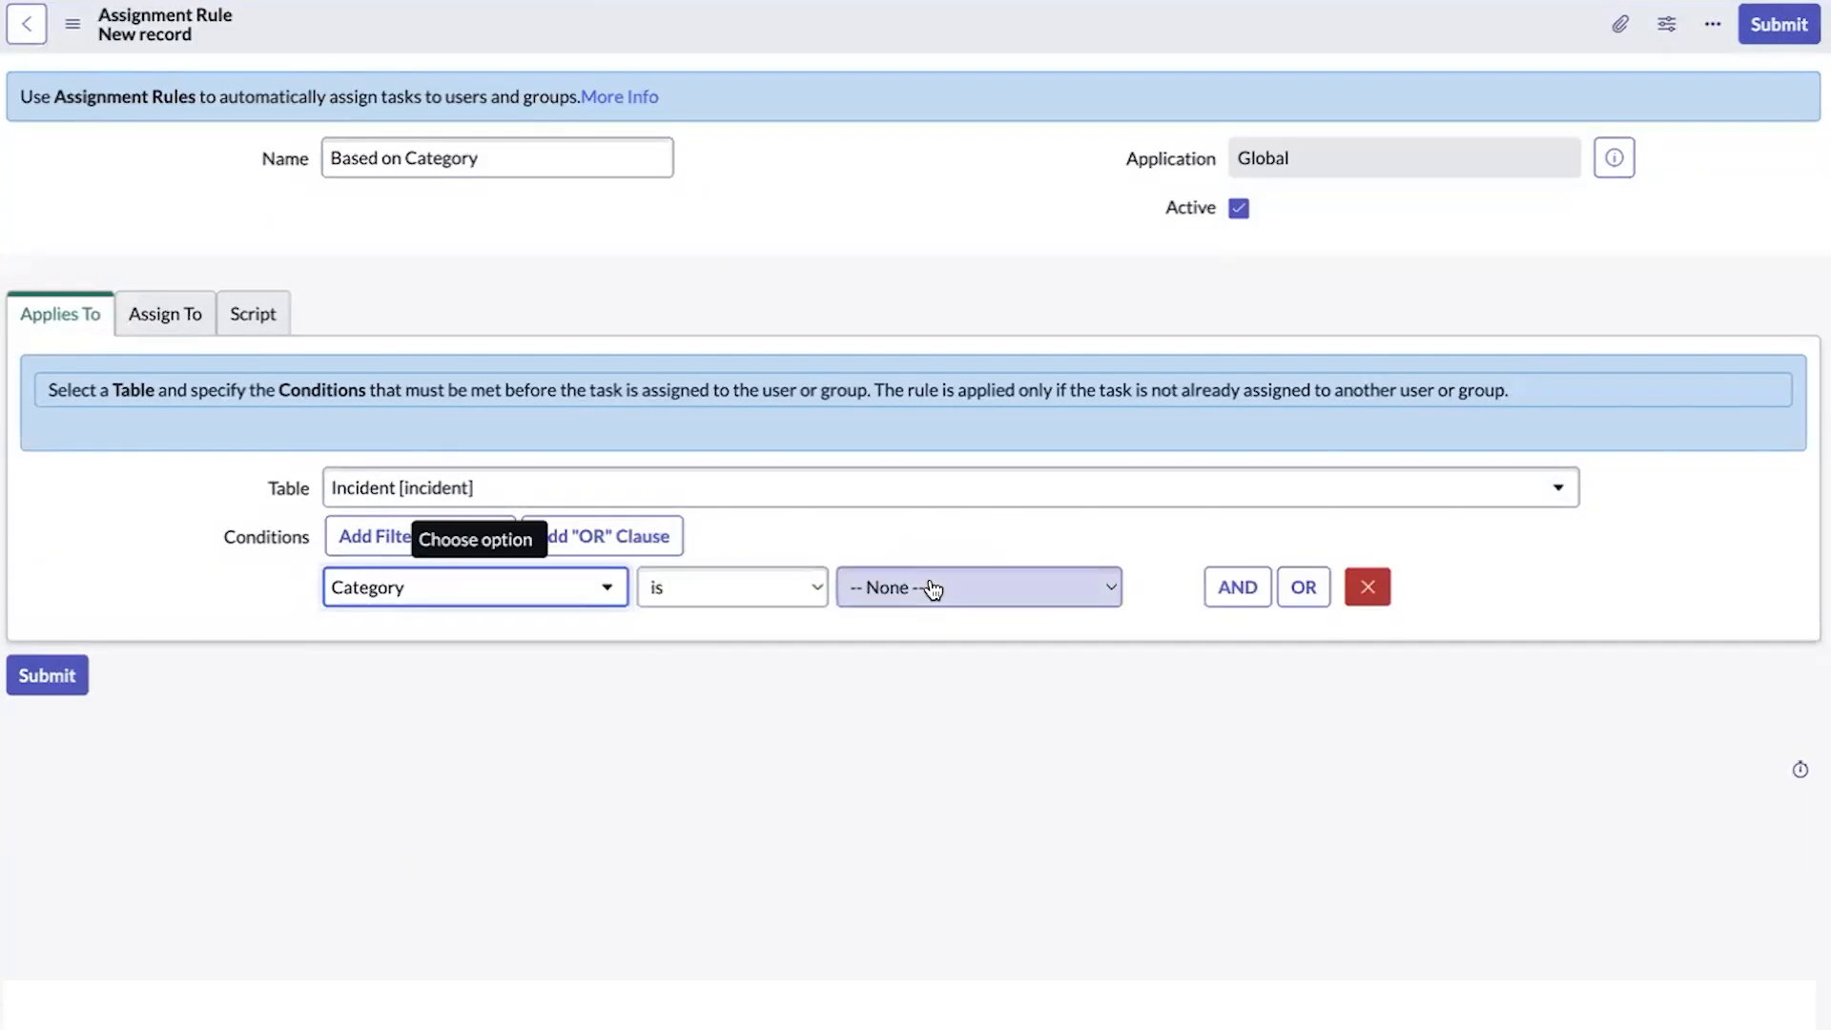
click(933, 590)
click(927, 618)
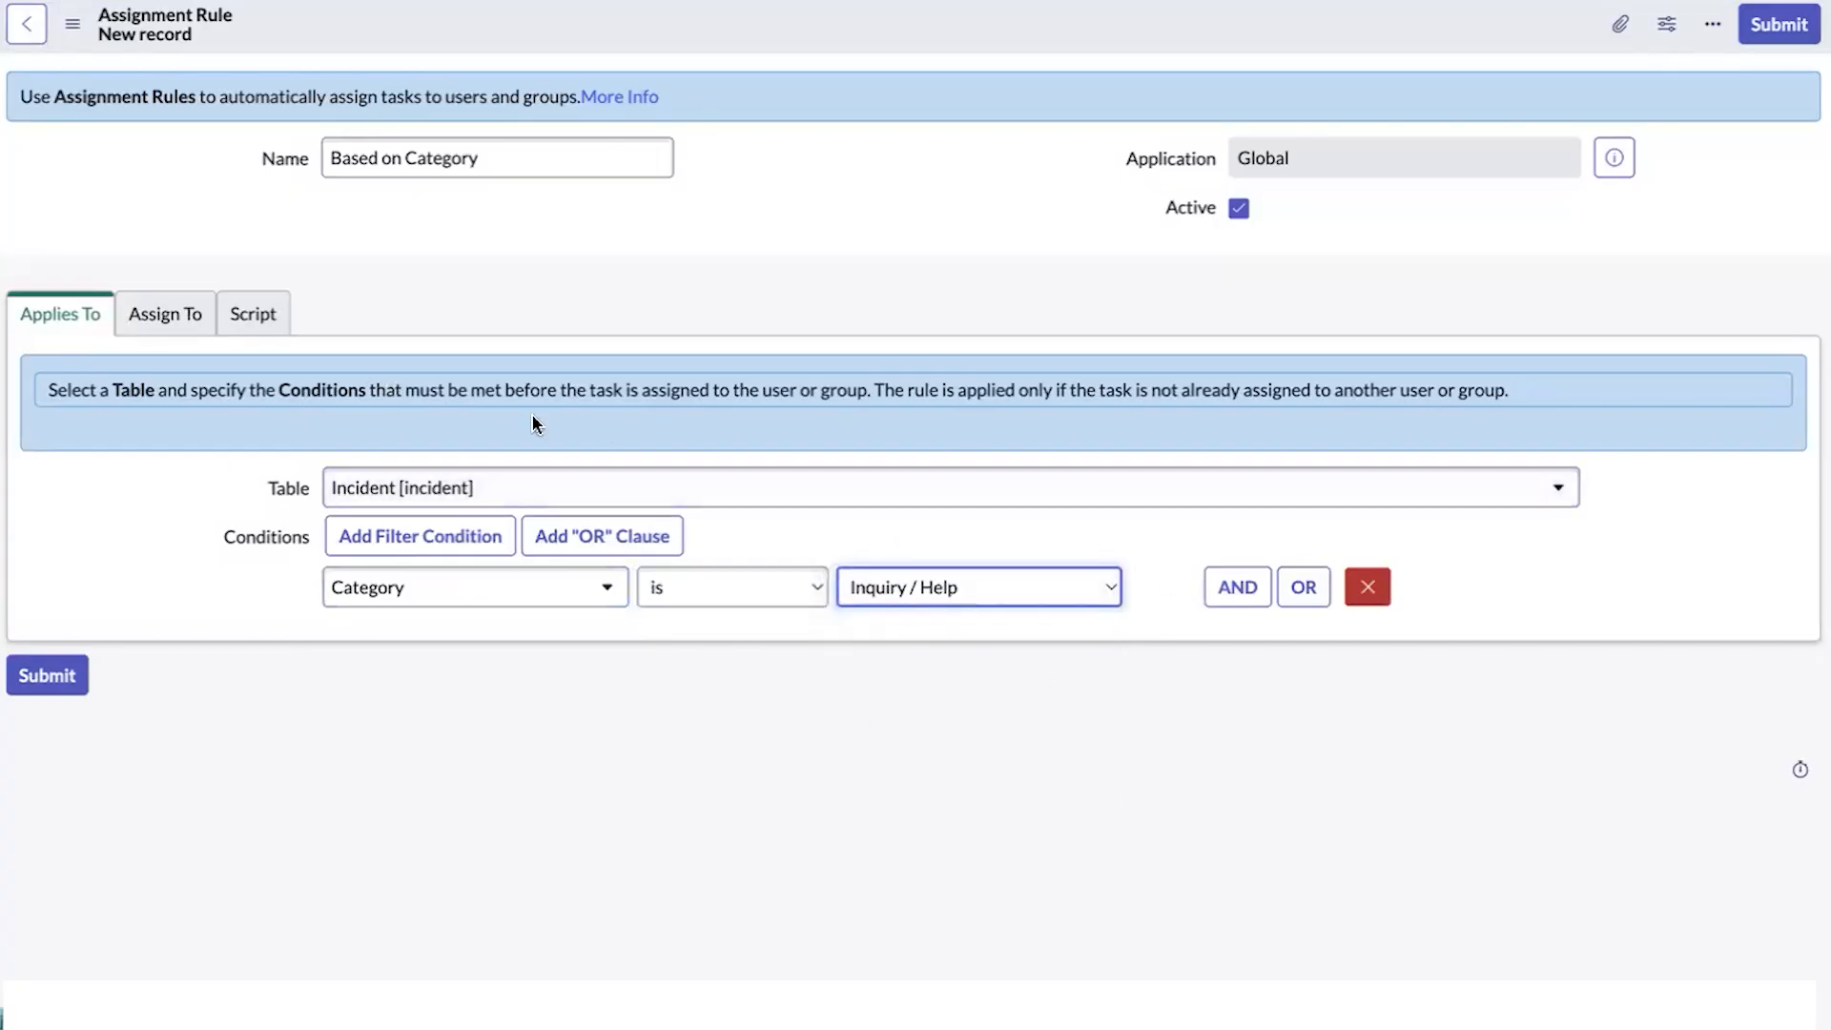
- Set the rule's assignment group to Network by looking it up in the group list
click(172, 324)
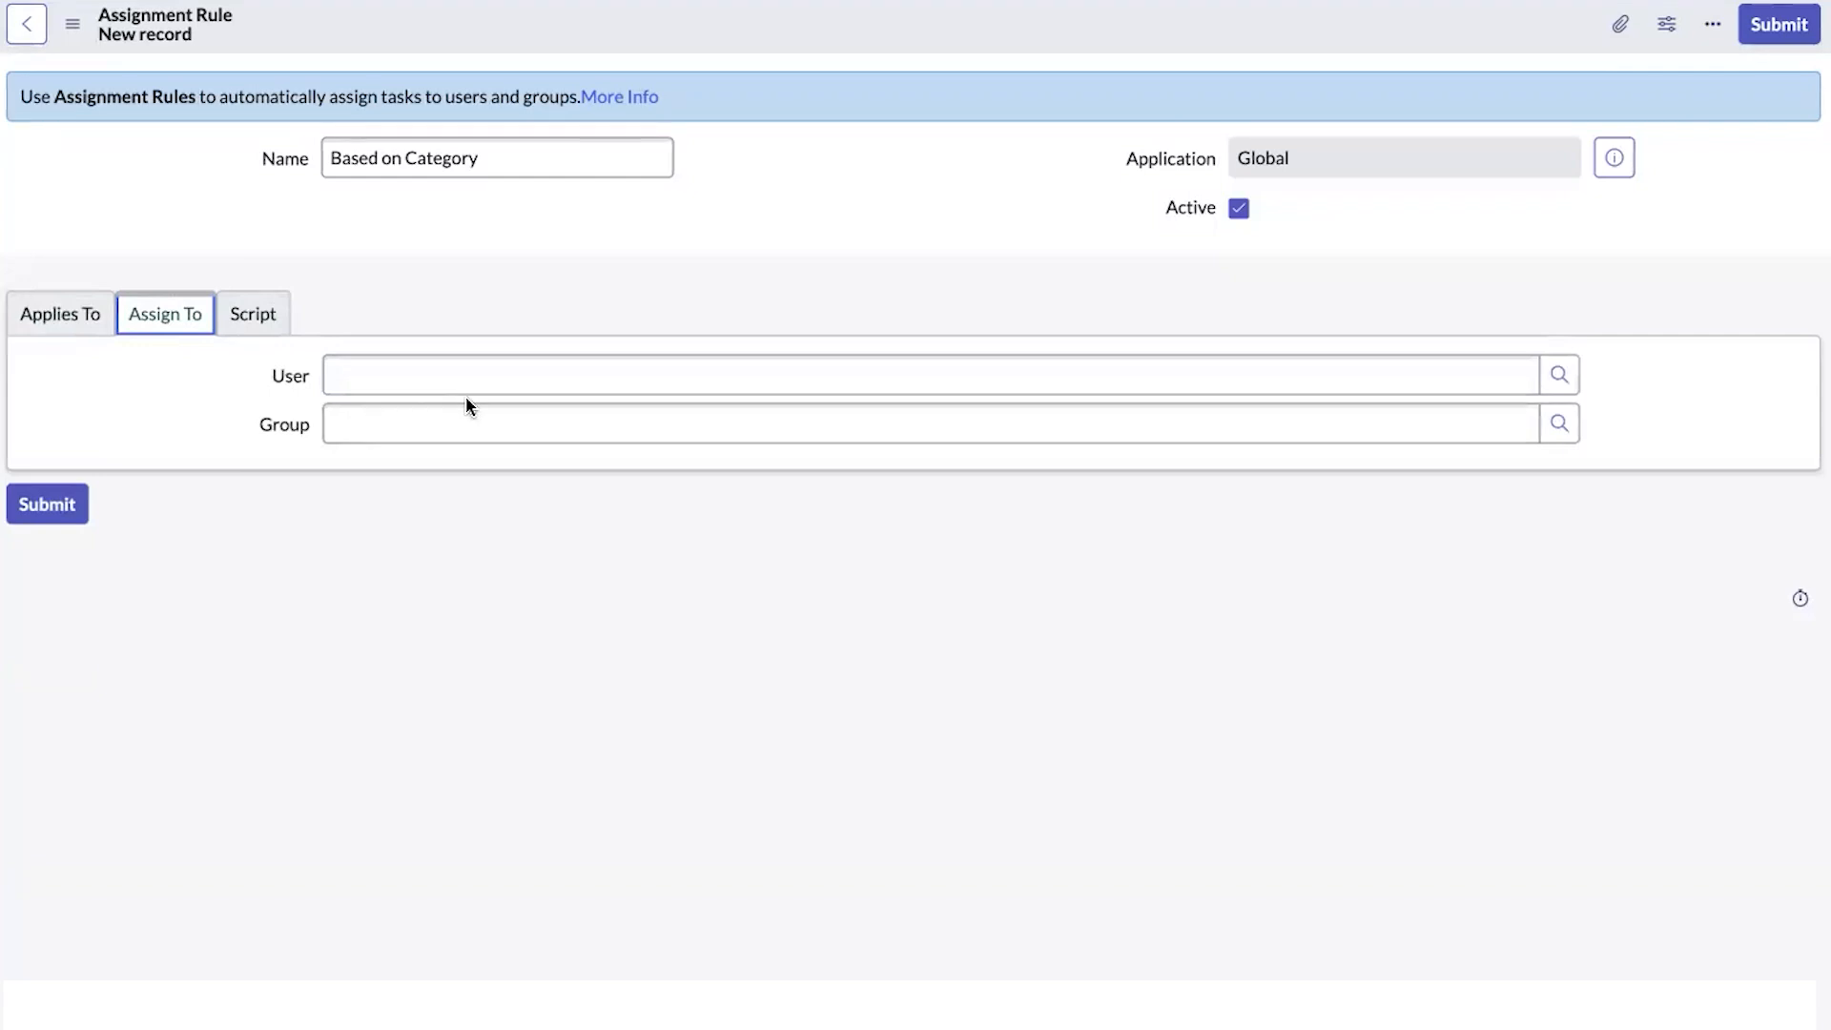
click(1557, 374)
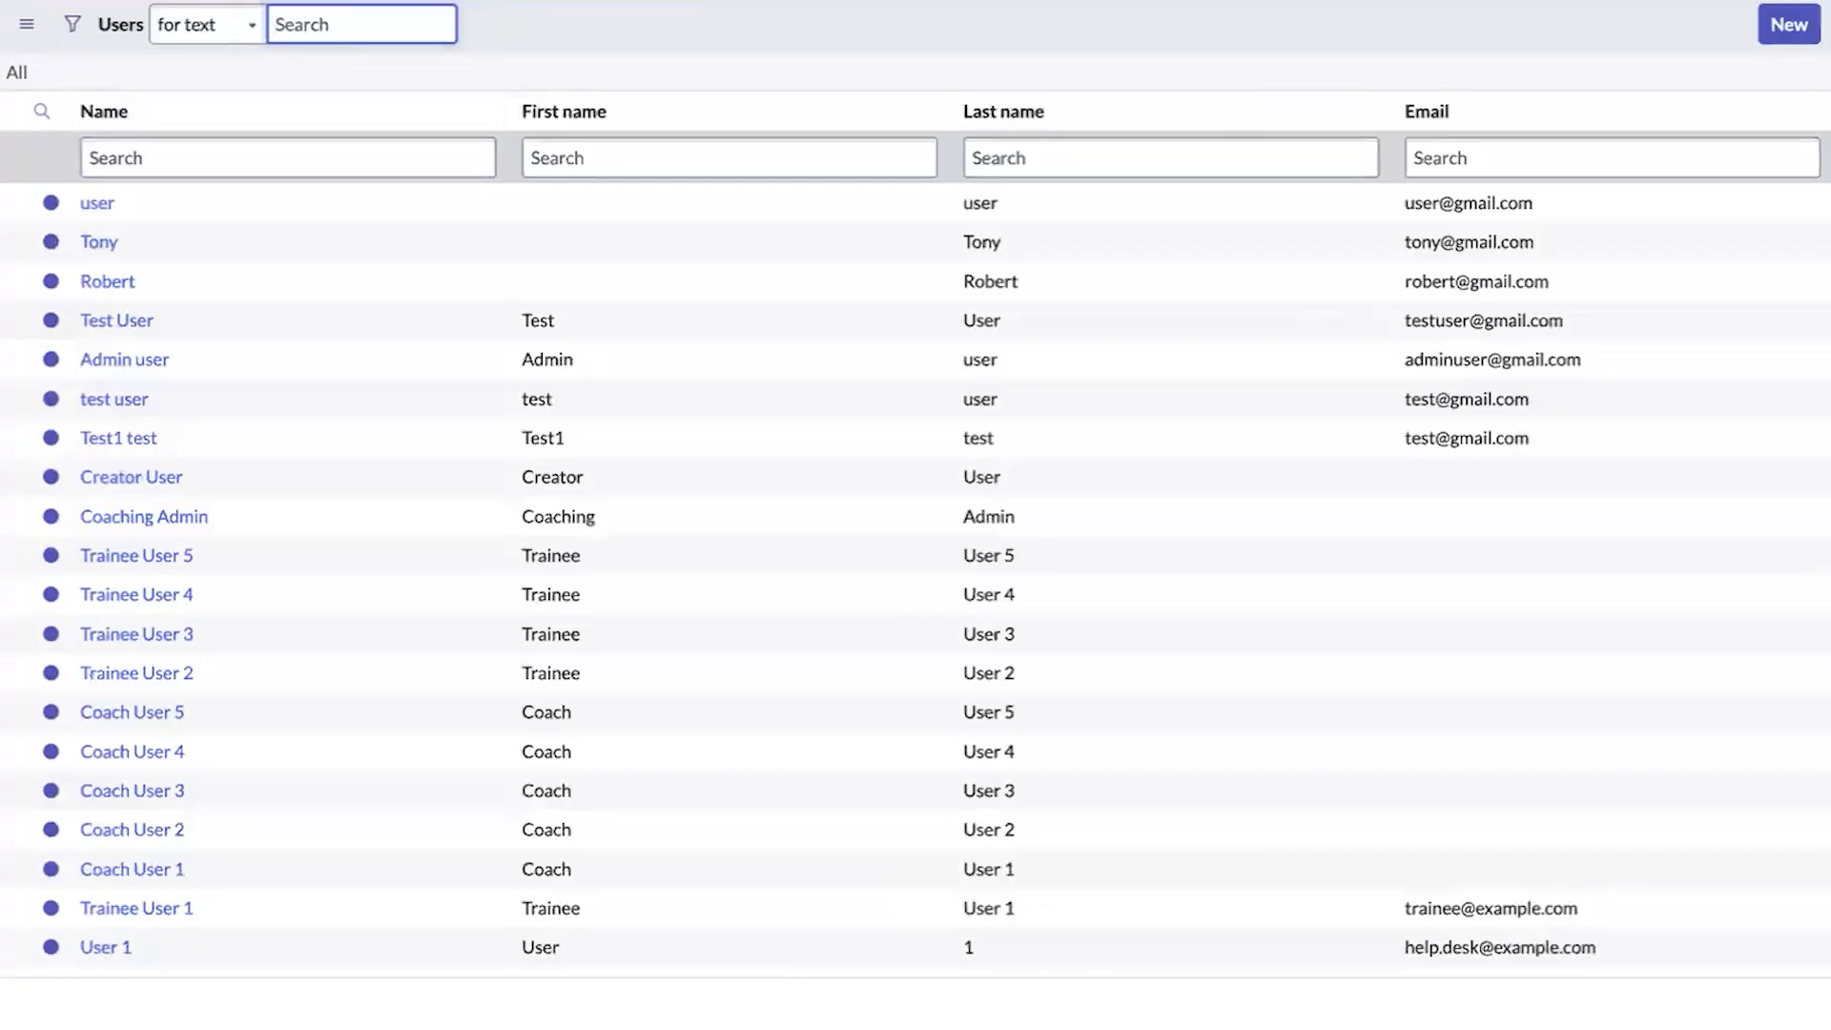
key(super+w)
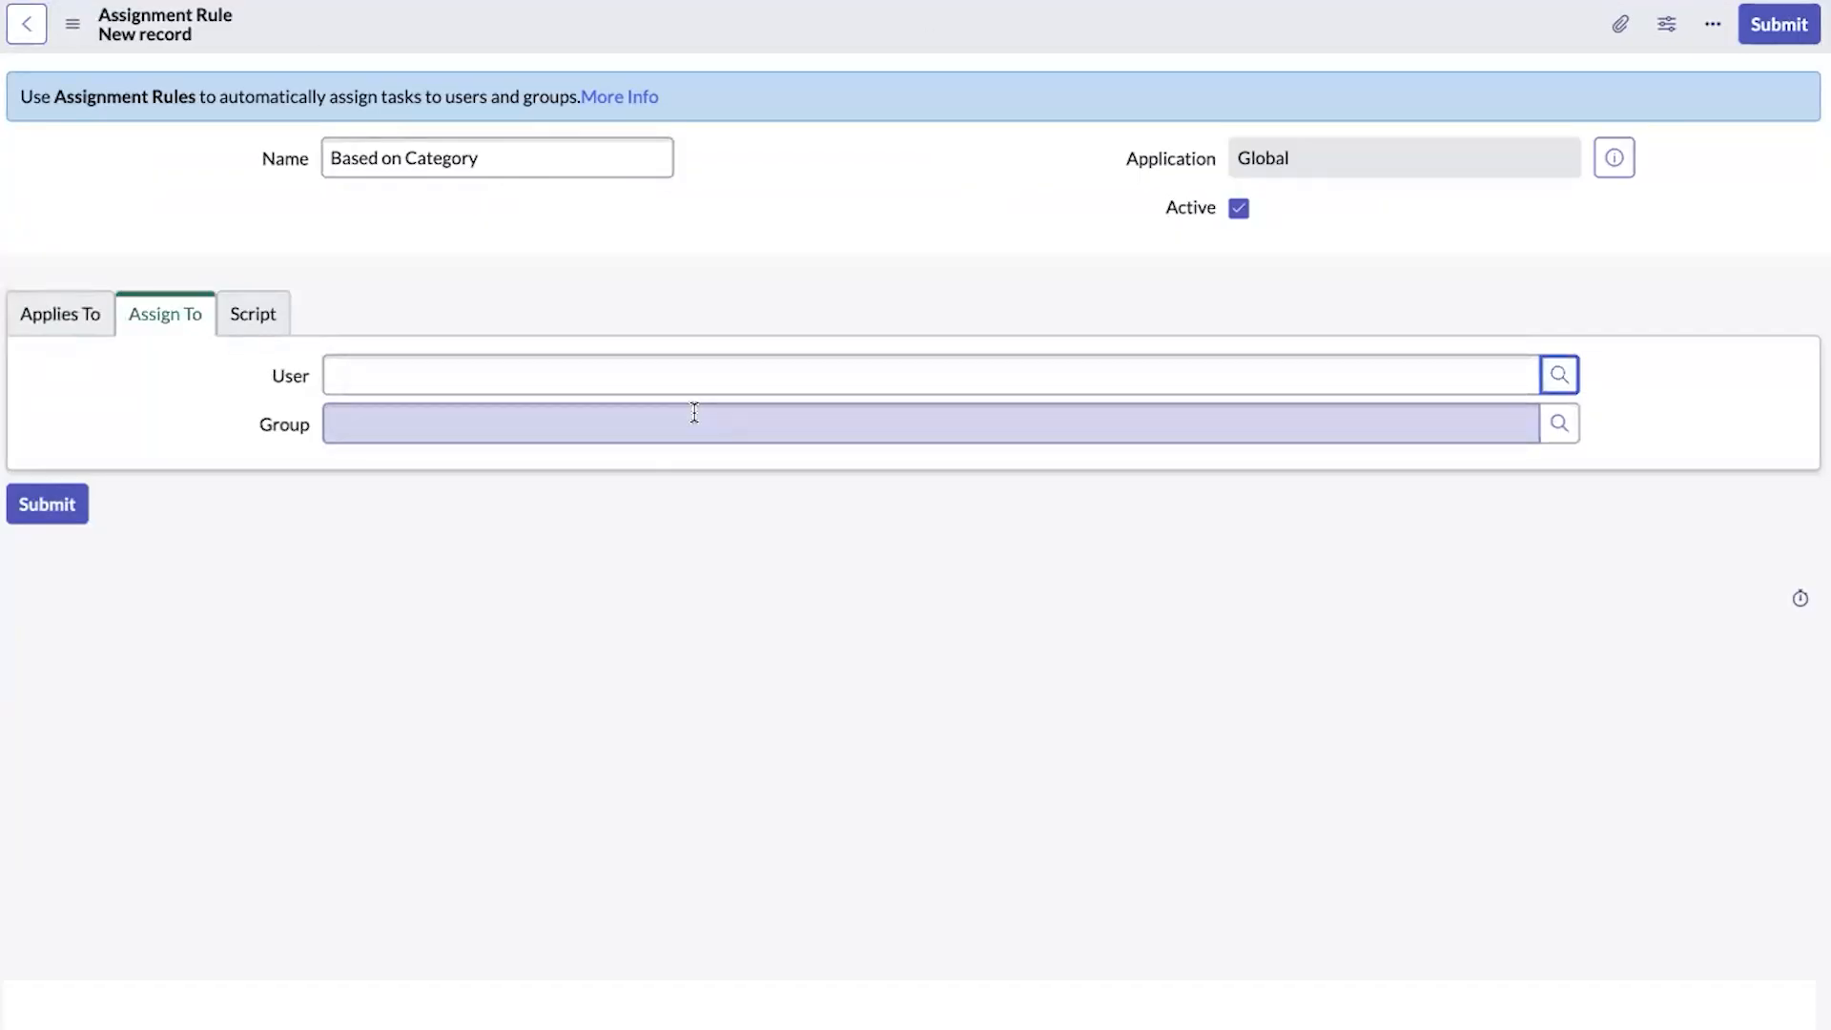
click(1559, 423)
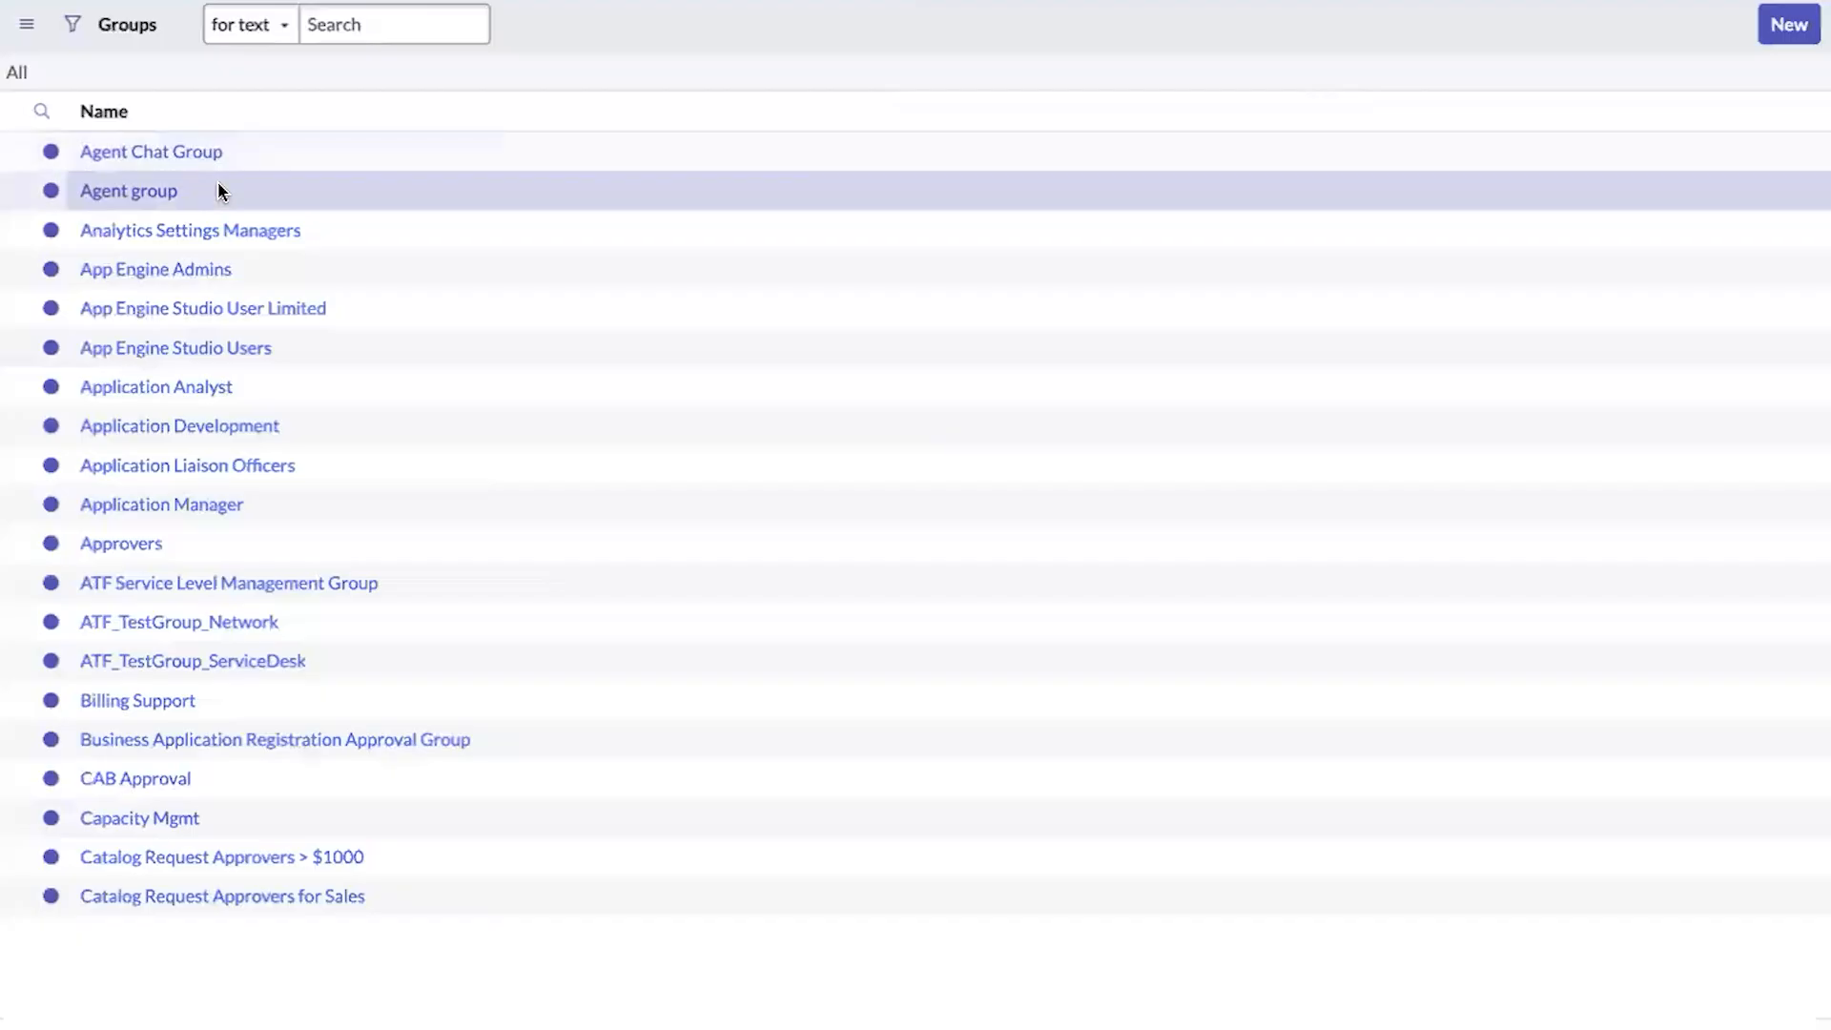
click(133, 152)
text(network)
key(Return)
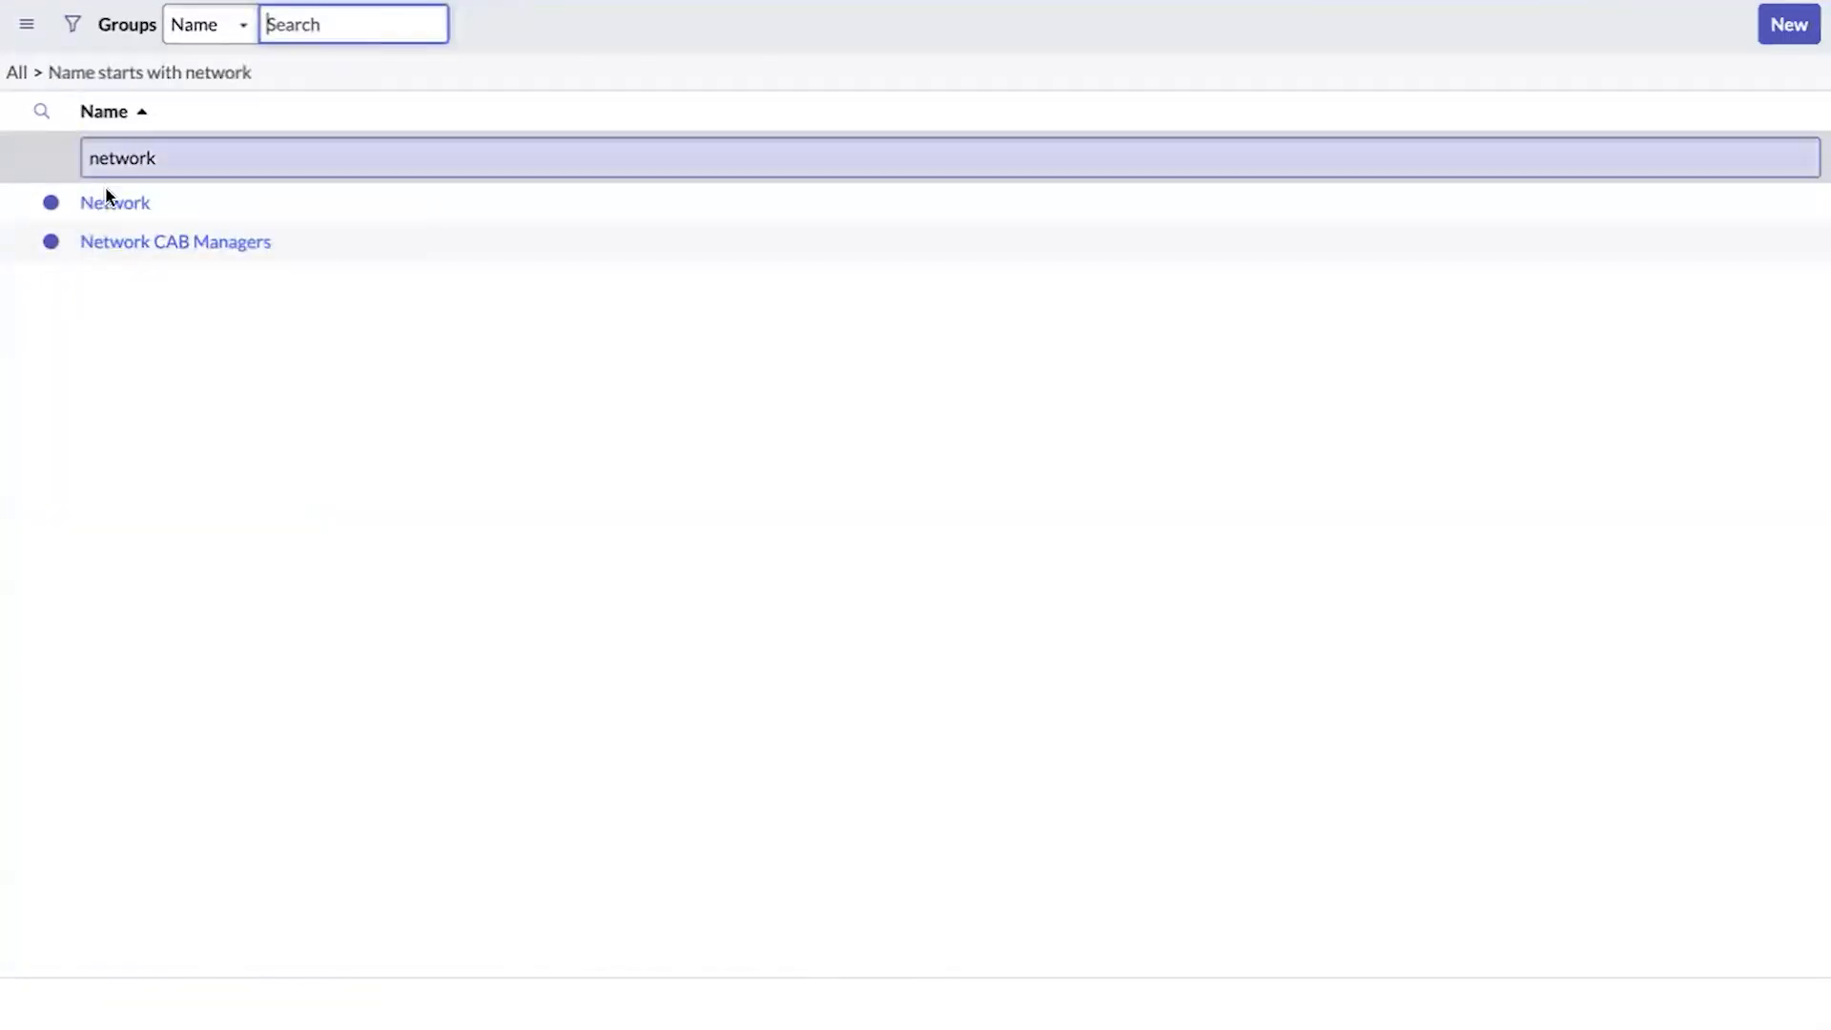
click(105, 202)
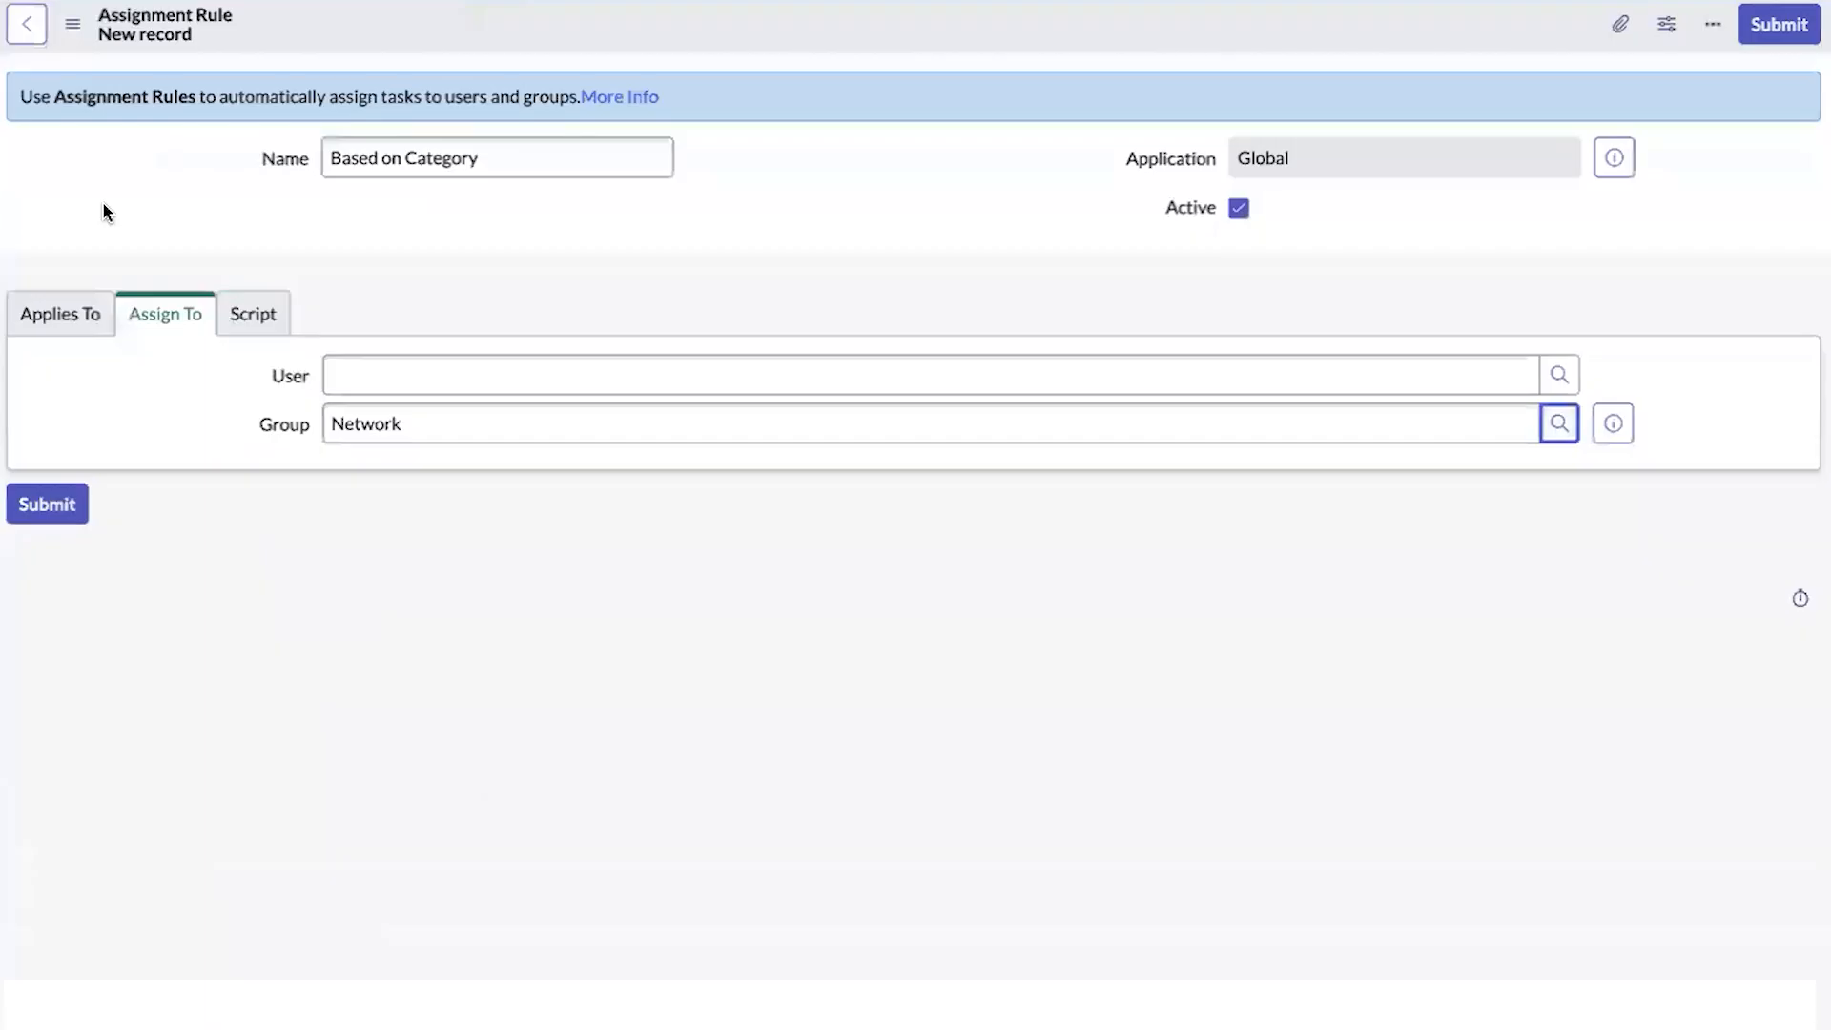
- Review the rule's example script and save the assignment rule, keeping the record open
click(249, 319)
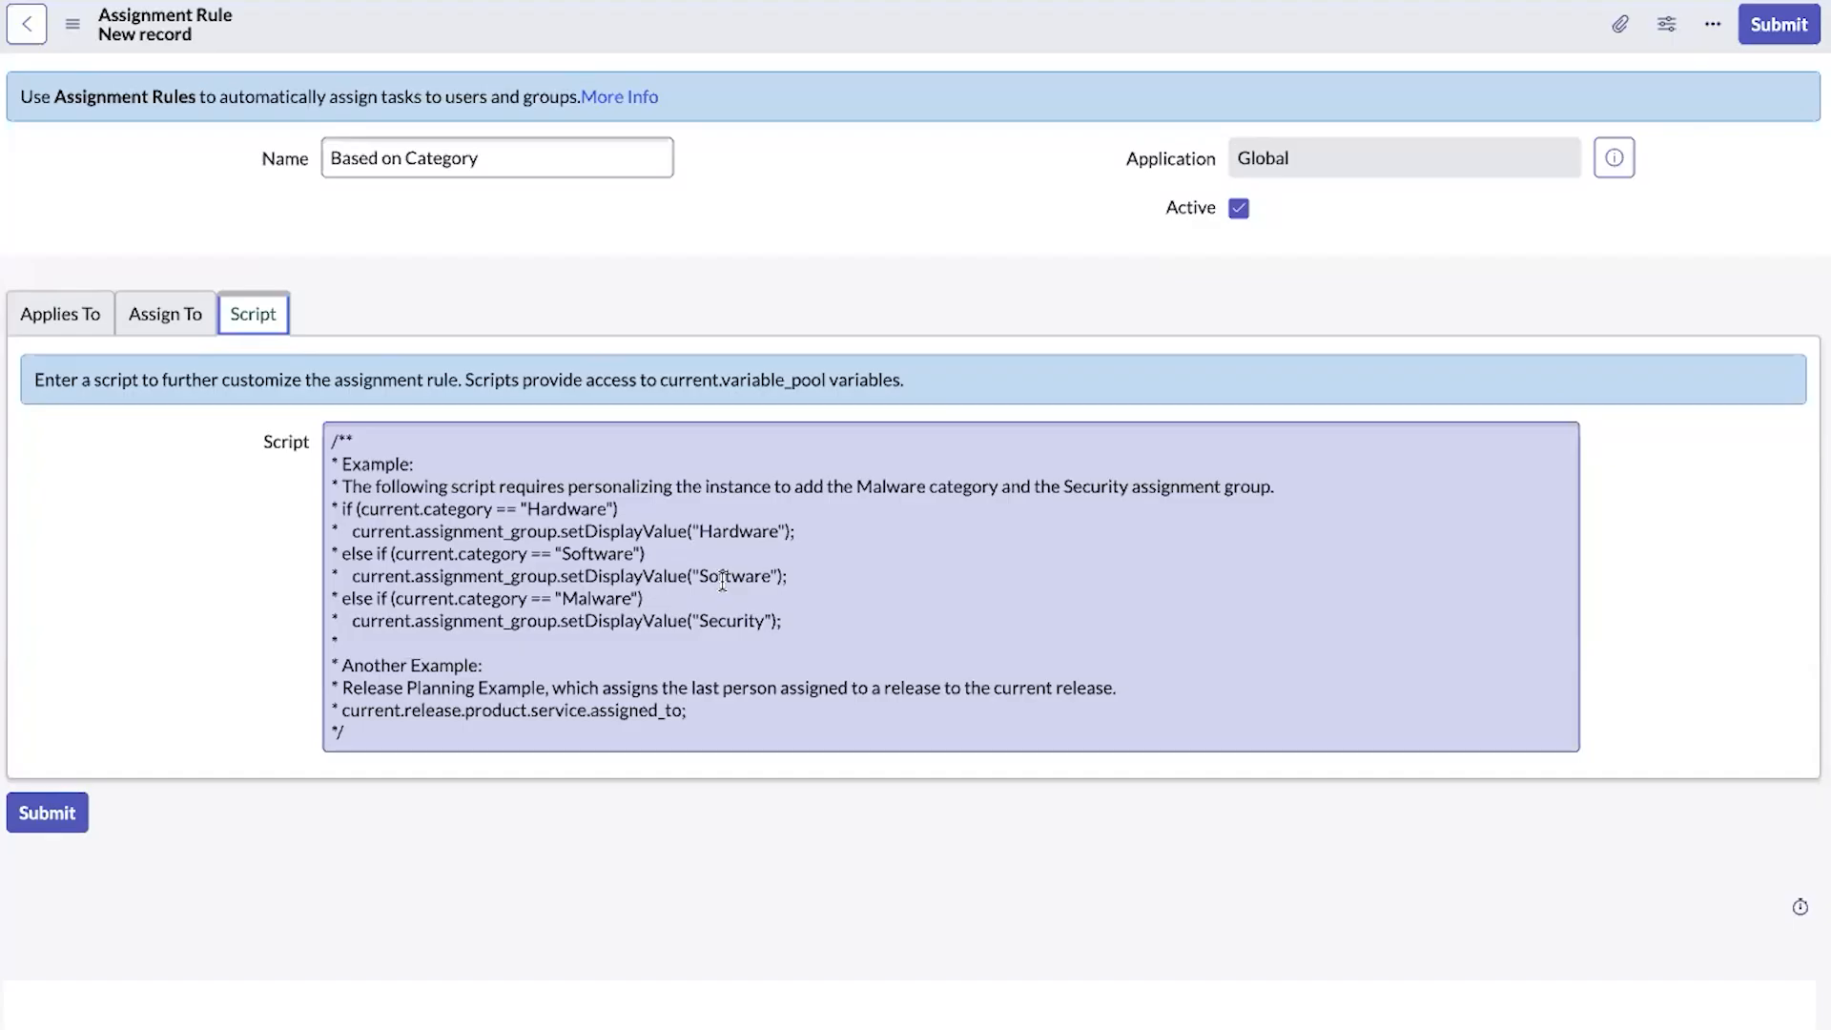
click(57, 314)
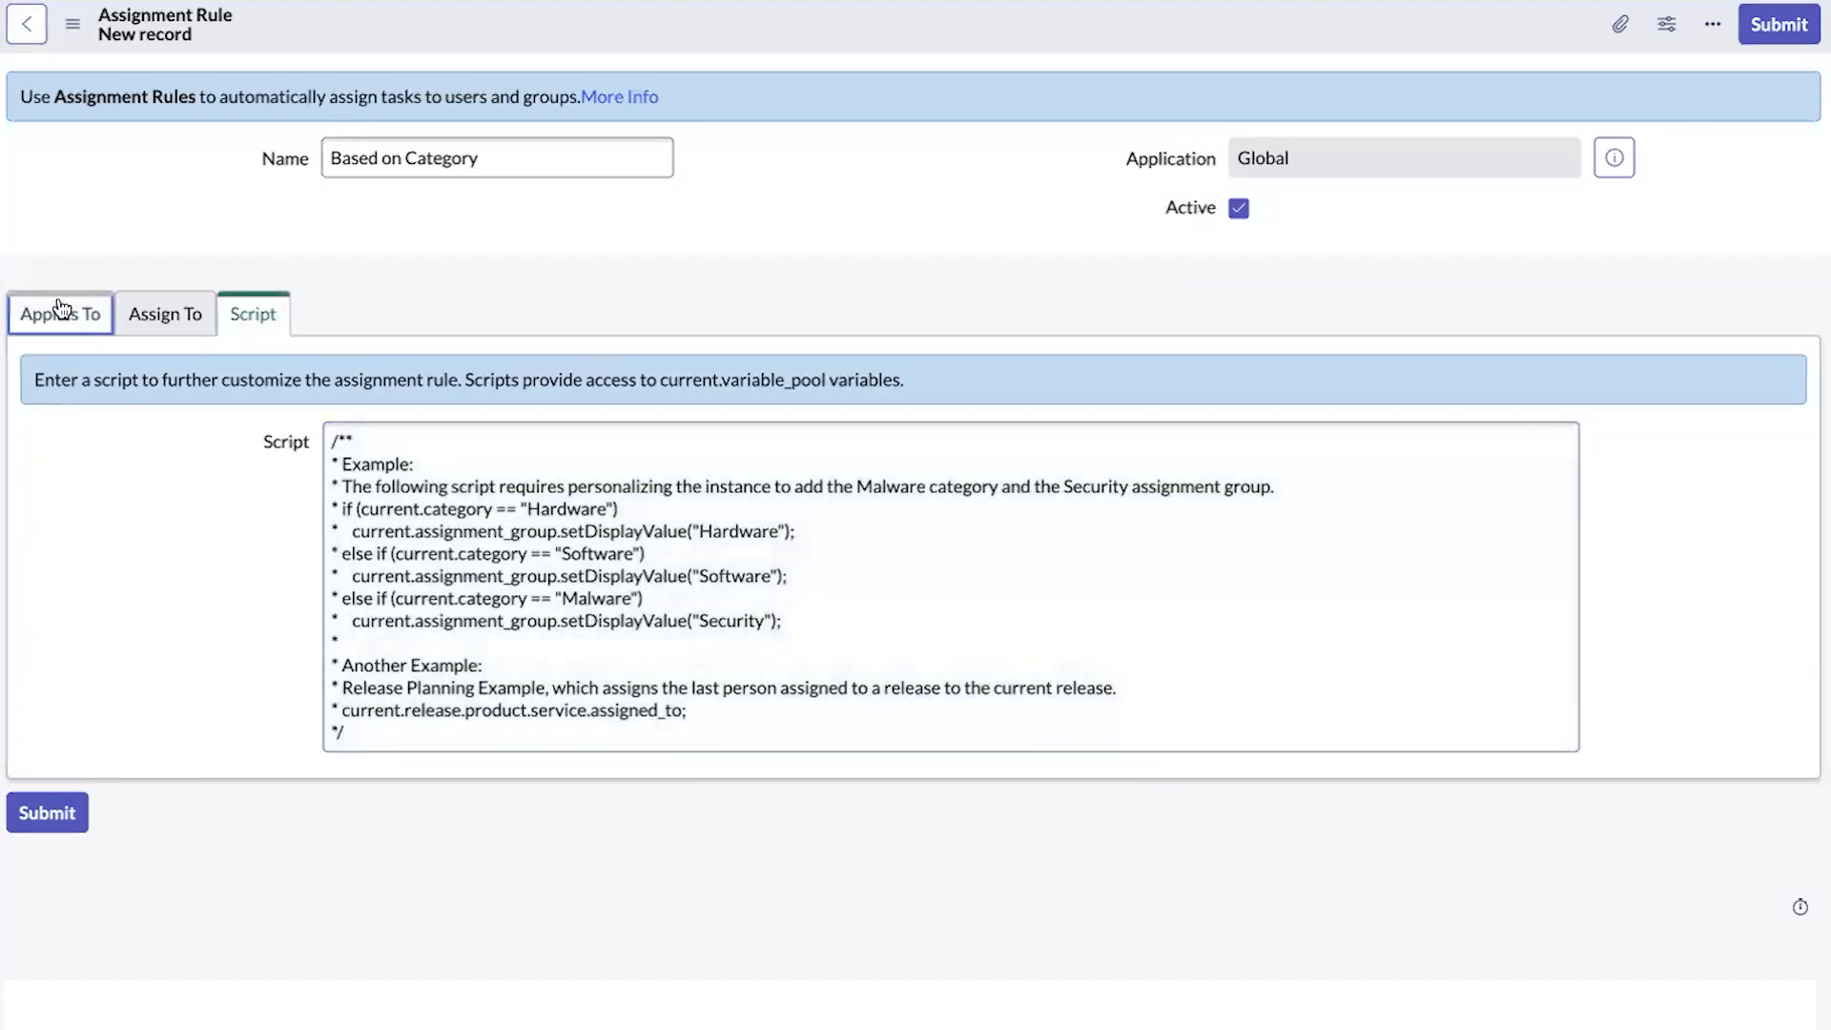
right_click(606, 25)
click(643, 33)
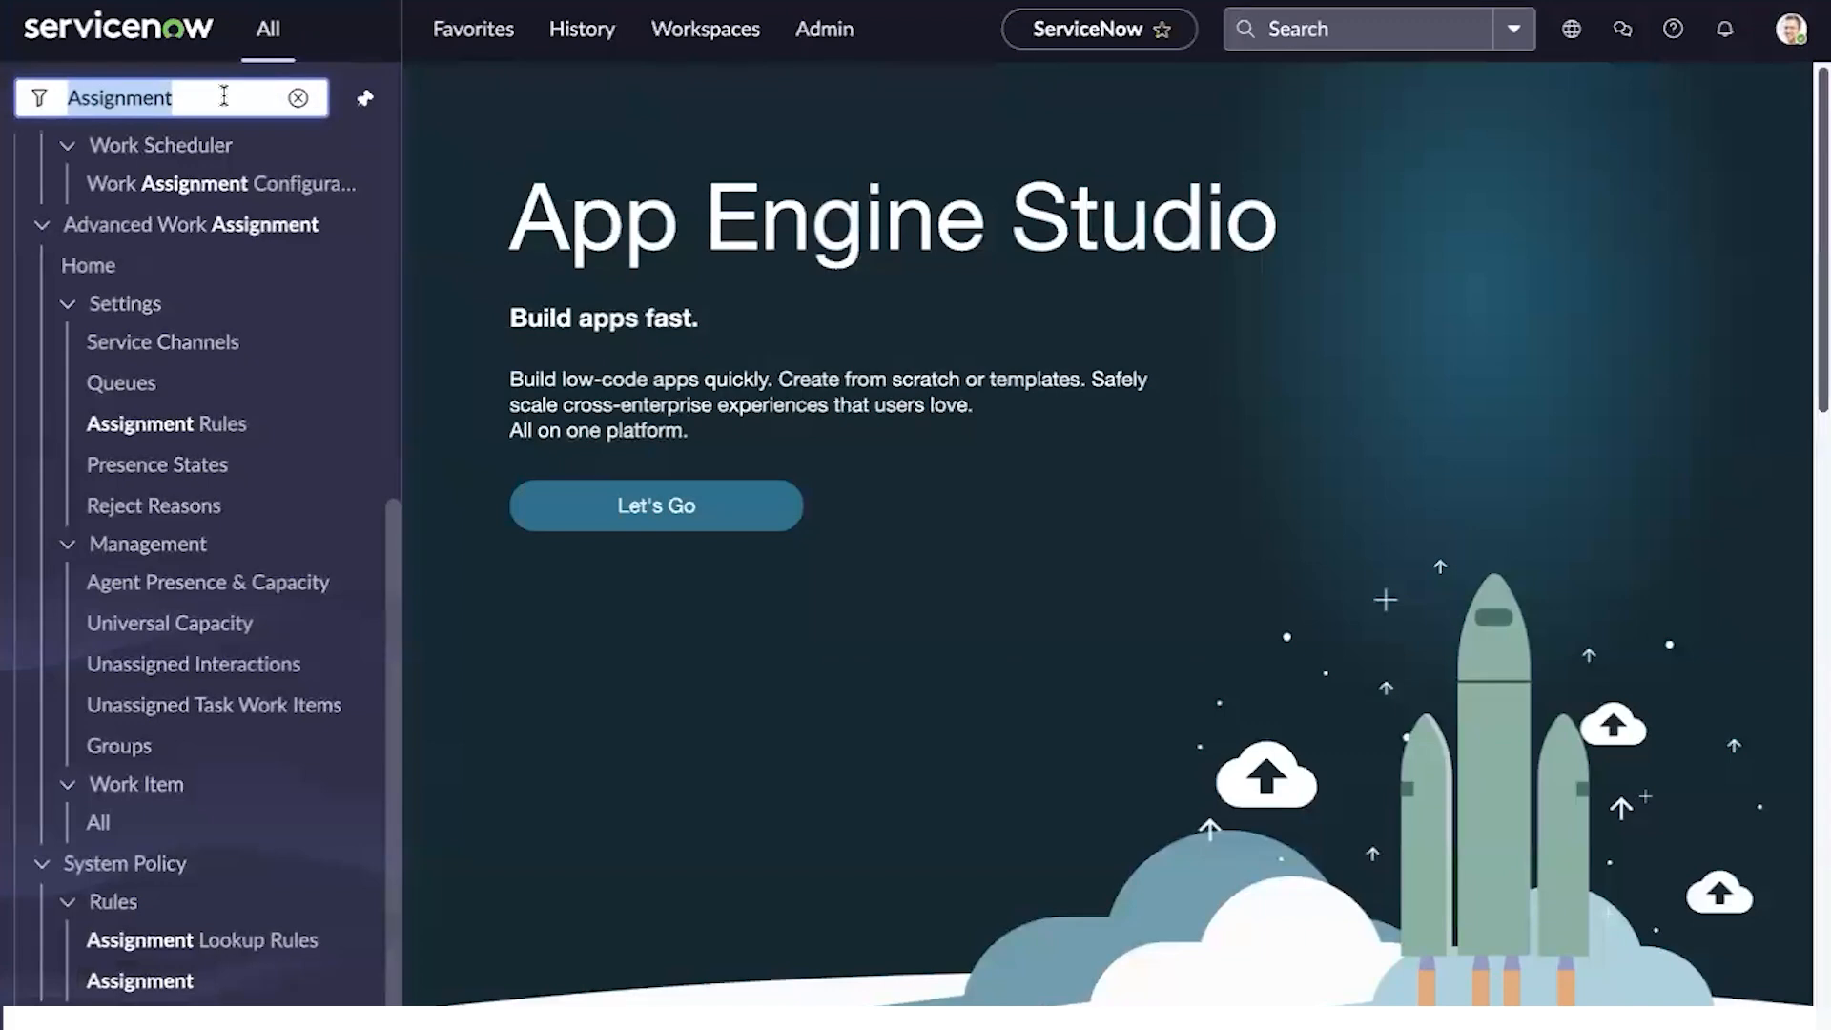
- Open the incident table's list view by entering Incident.LIST in the navigator filter
key(ctrl+a)
key(BackSpace)
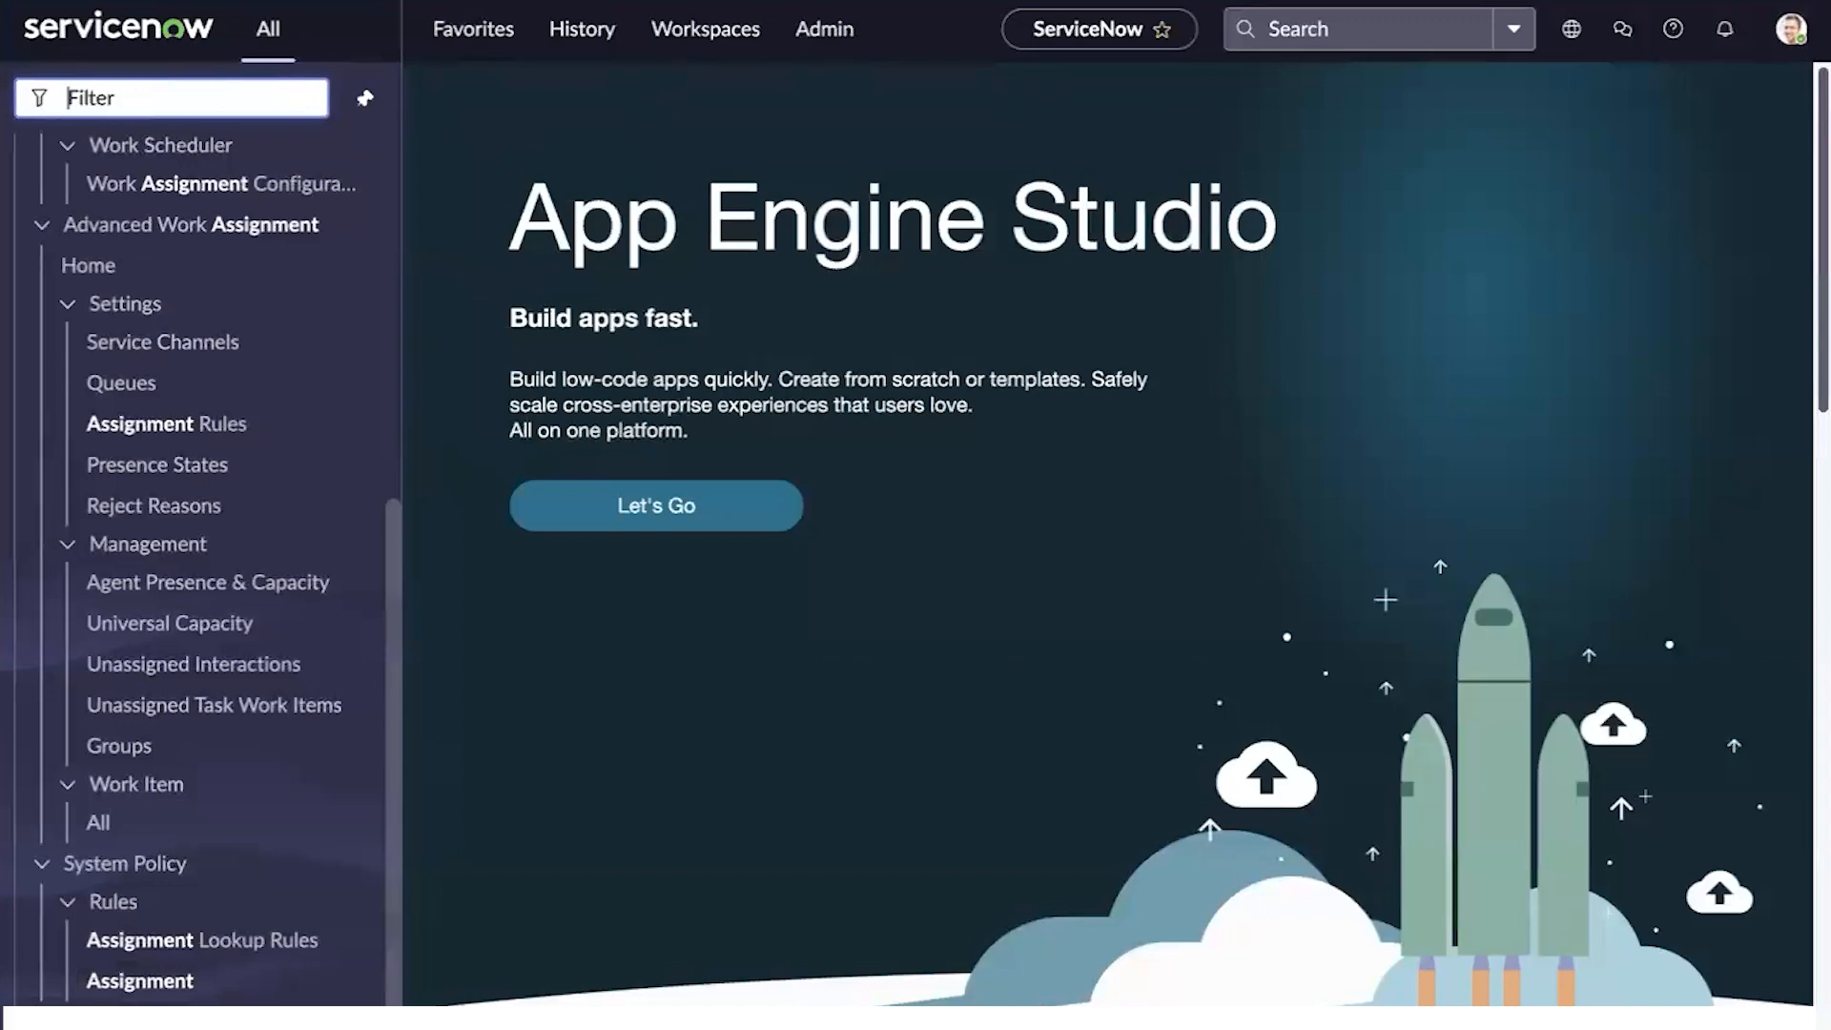
text(Incident.LI)
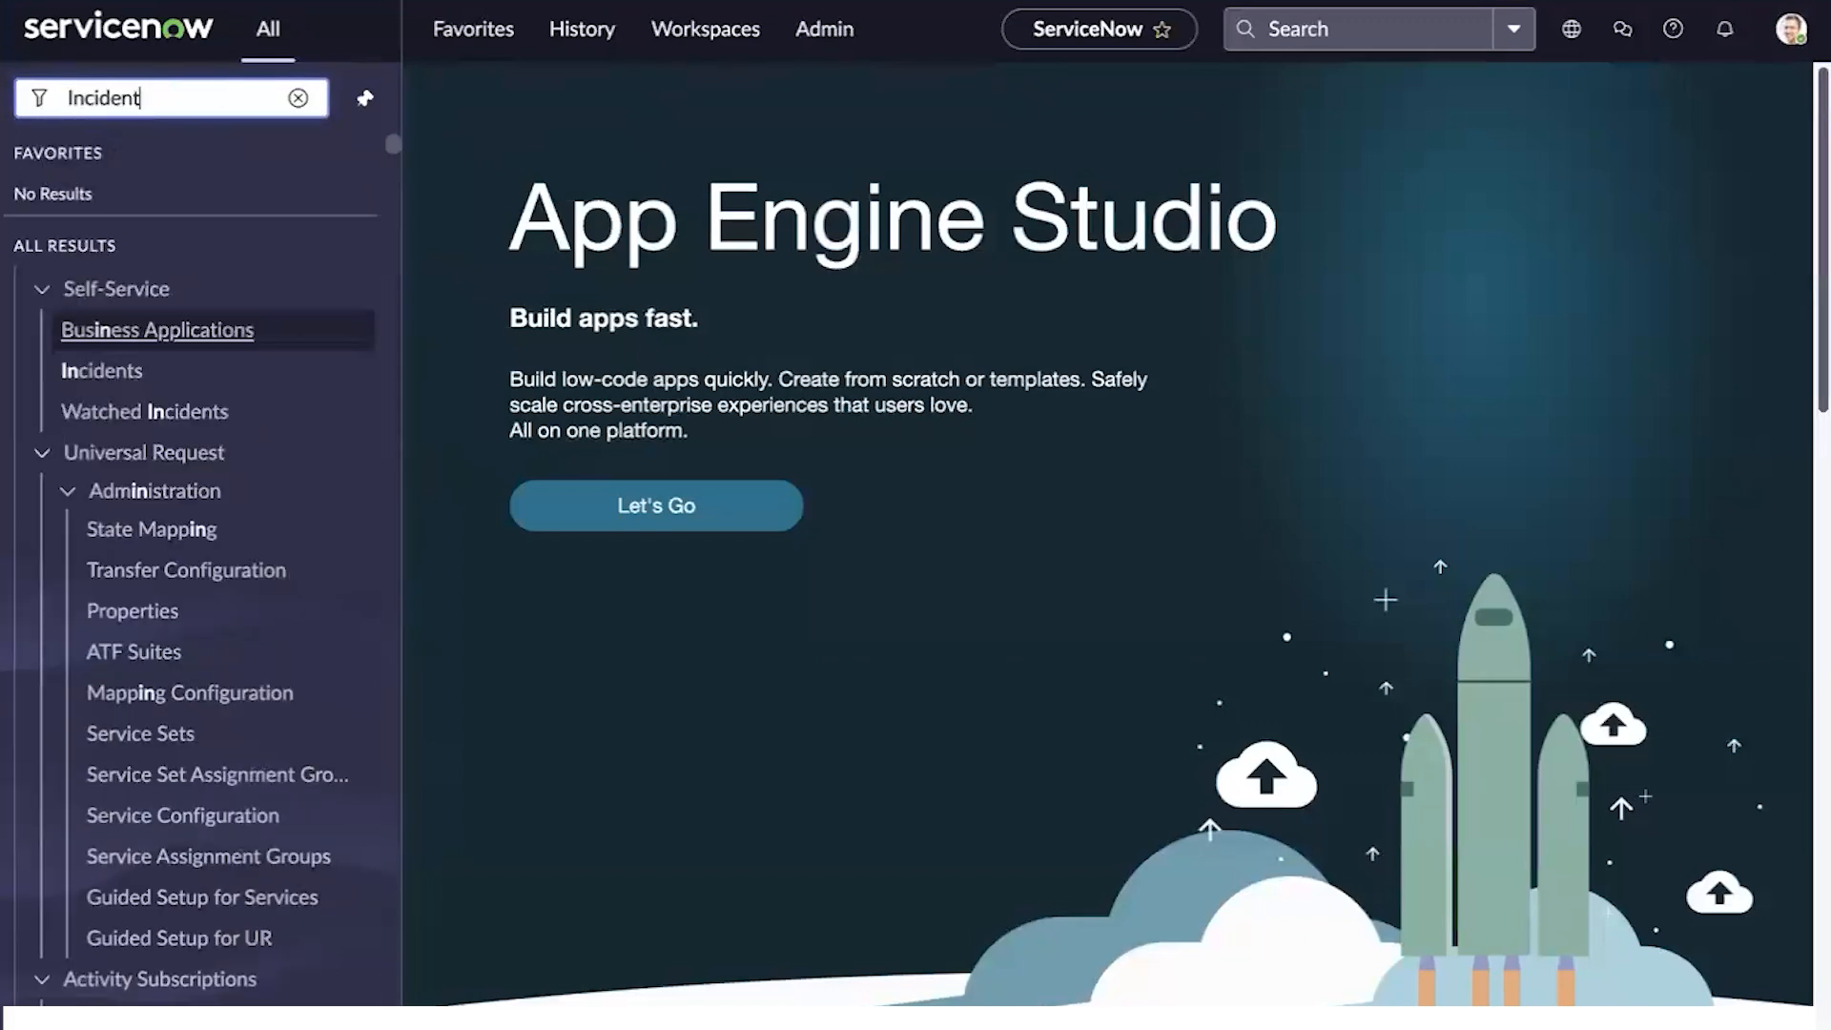
text(ST)
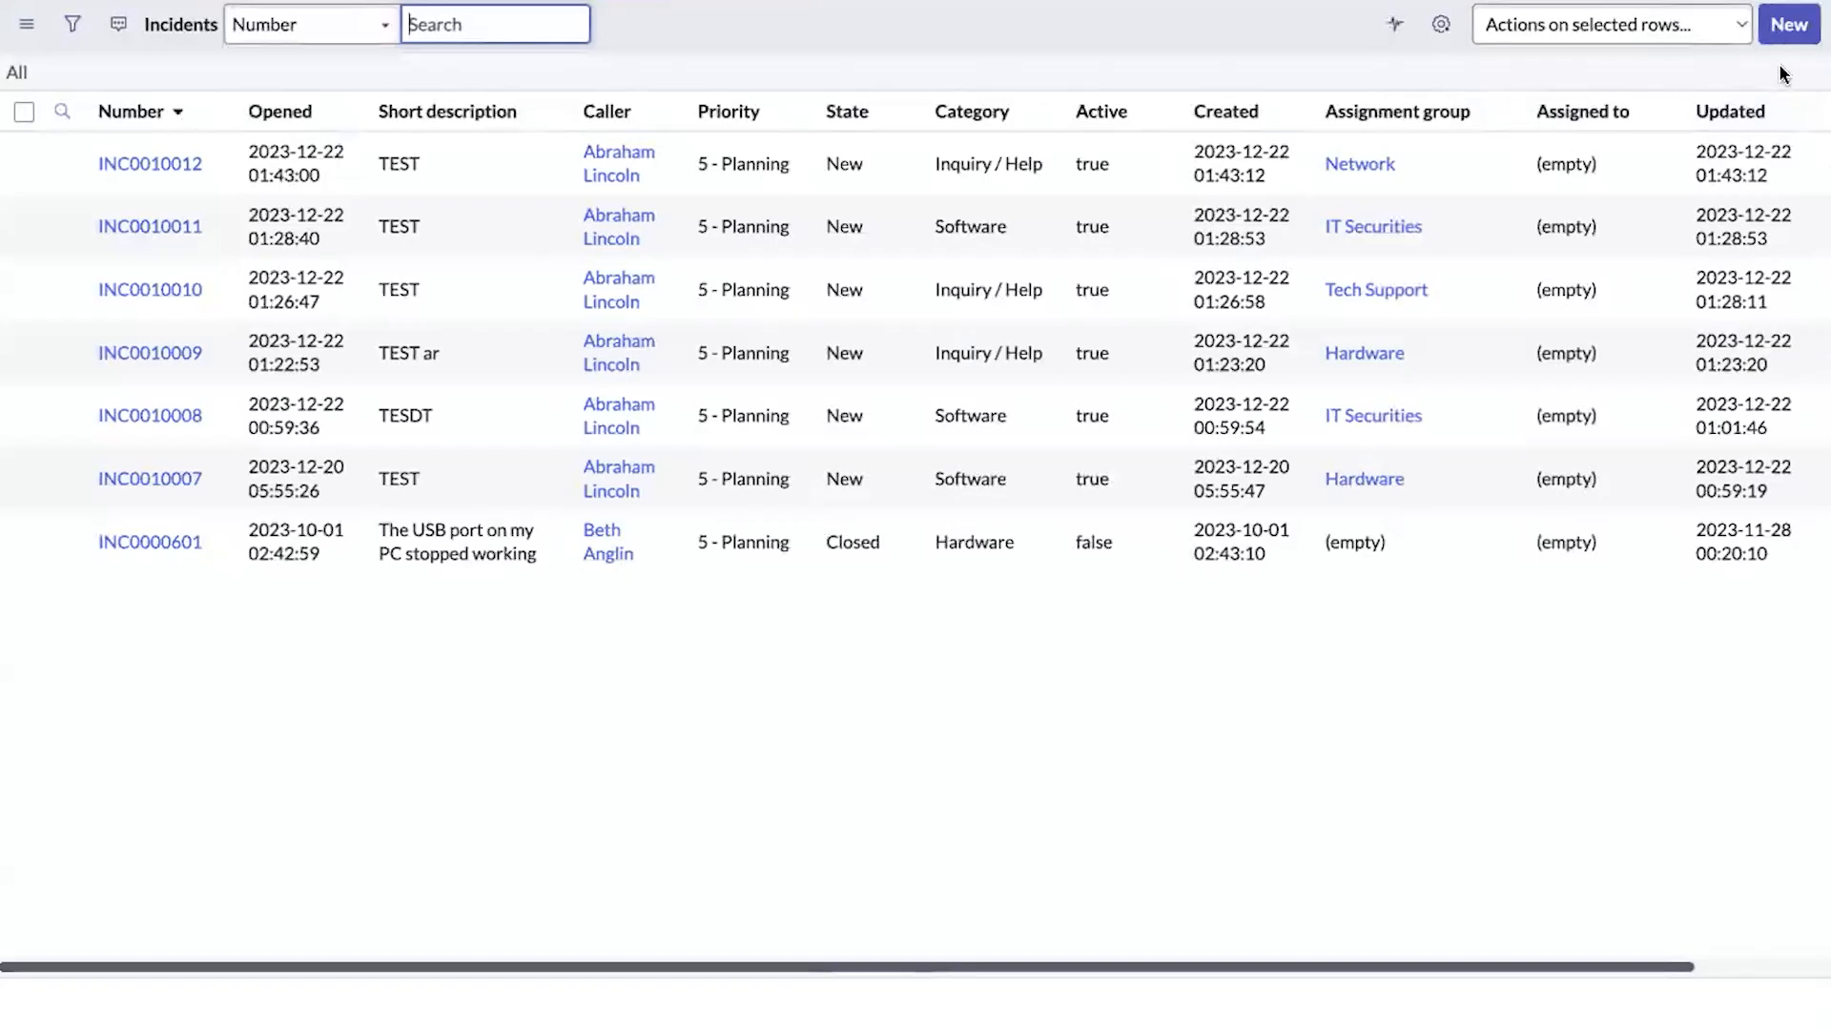
- Create an incident with a suggested caller and the short description "TEST", and save it without leaving the record
click(1787, 29)
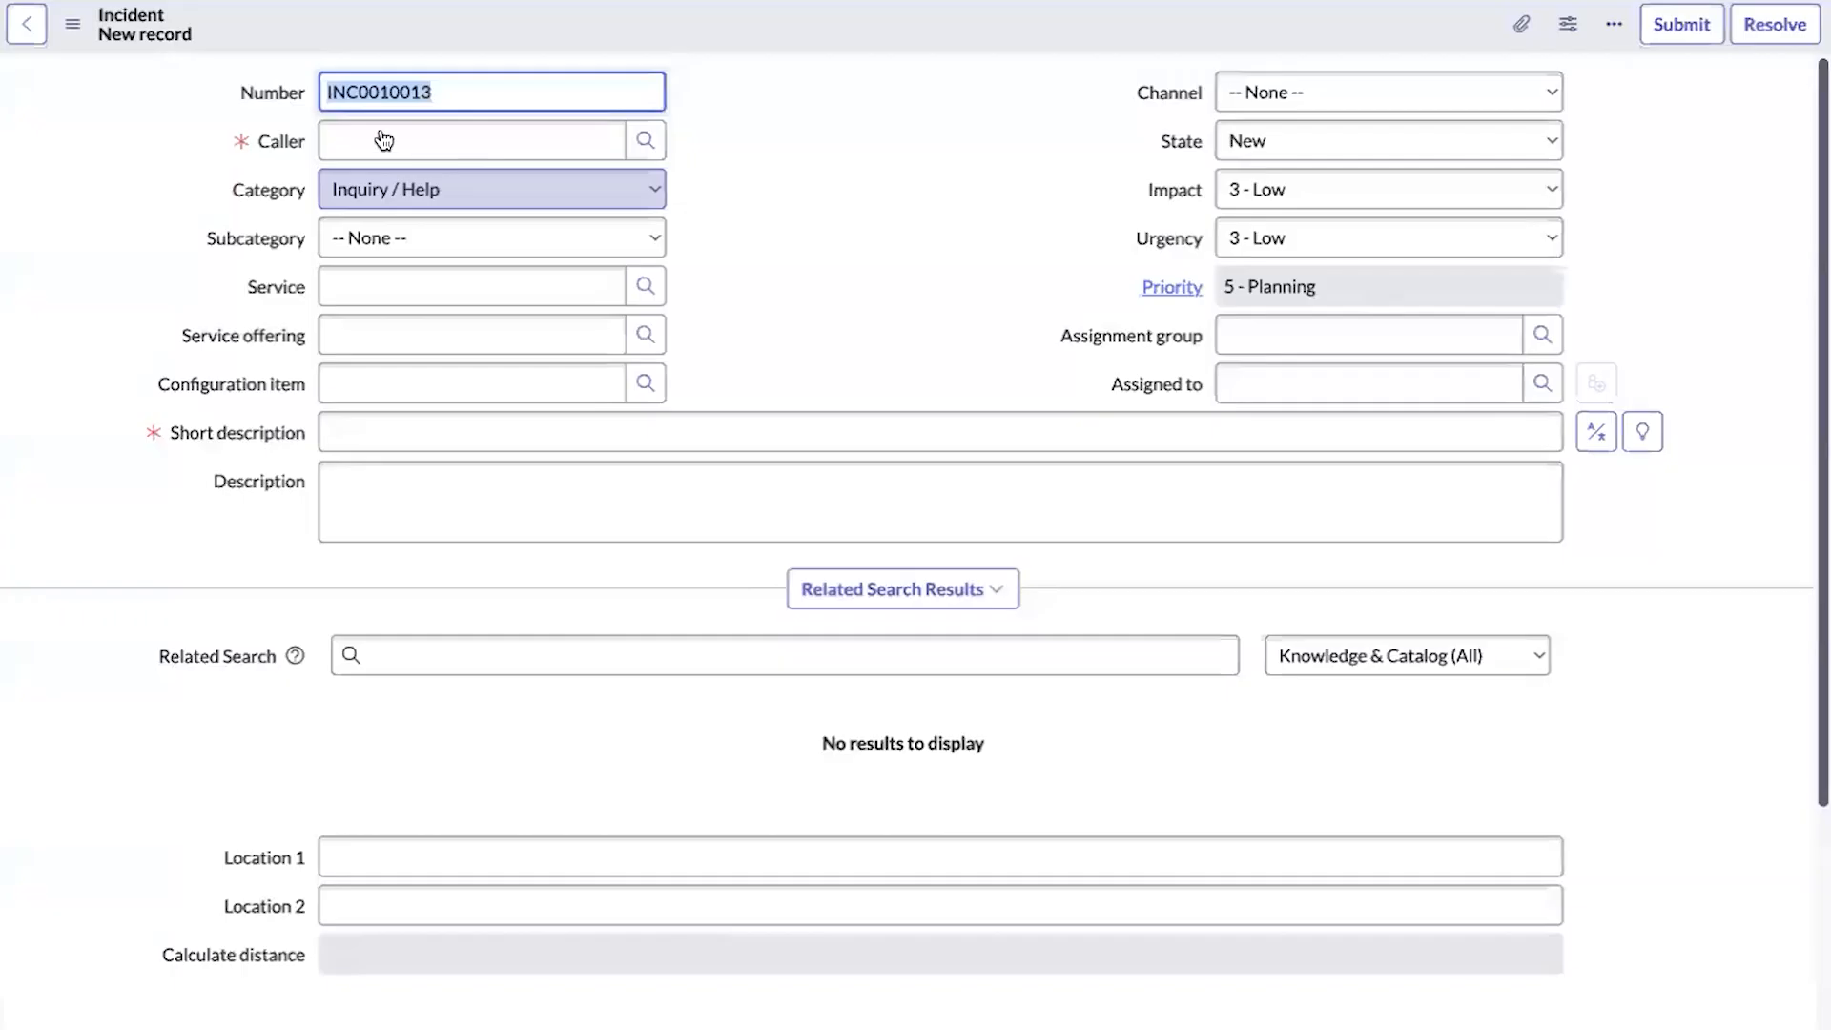
click(354, 144)
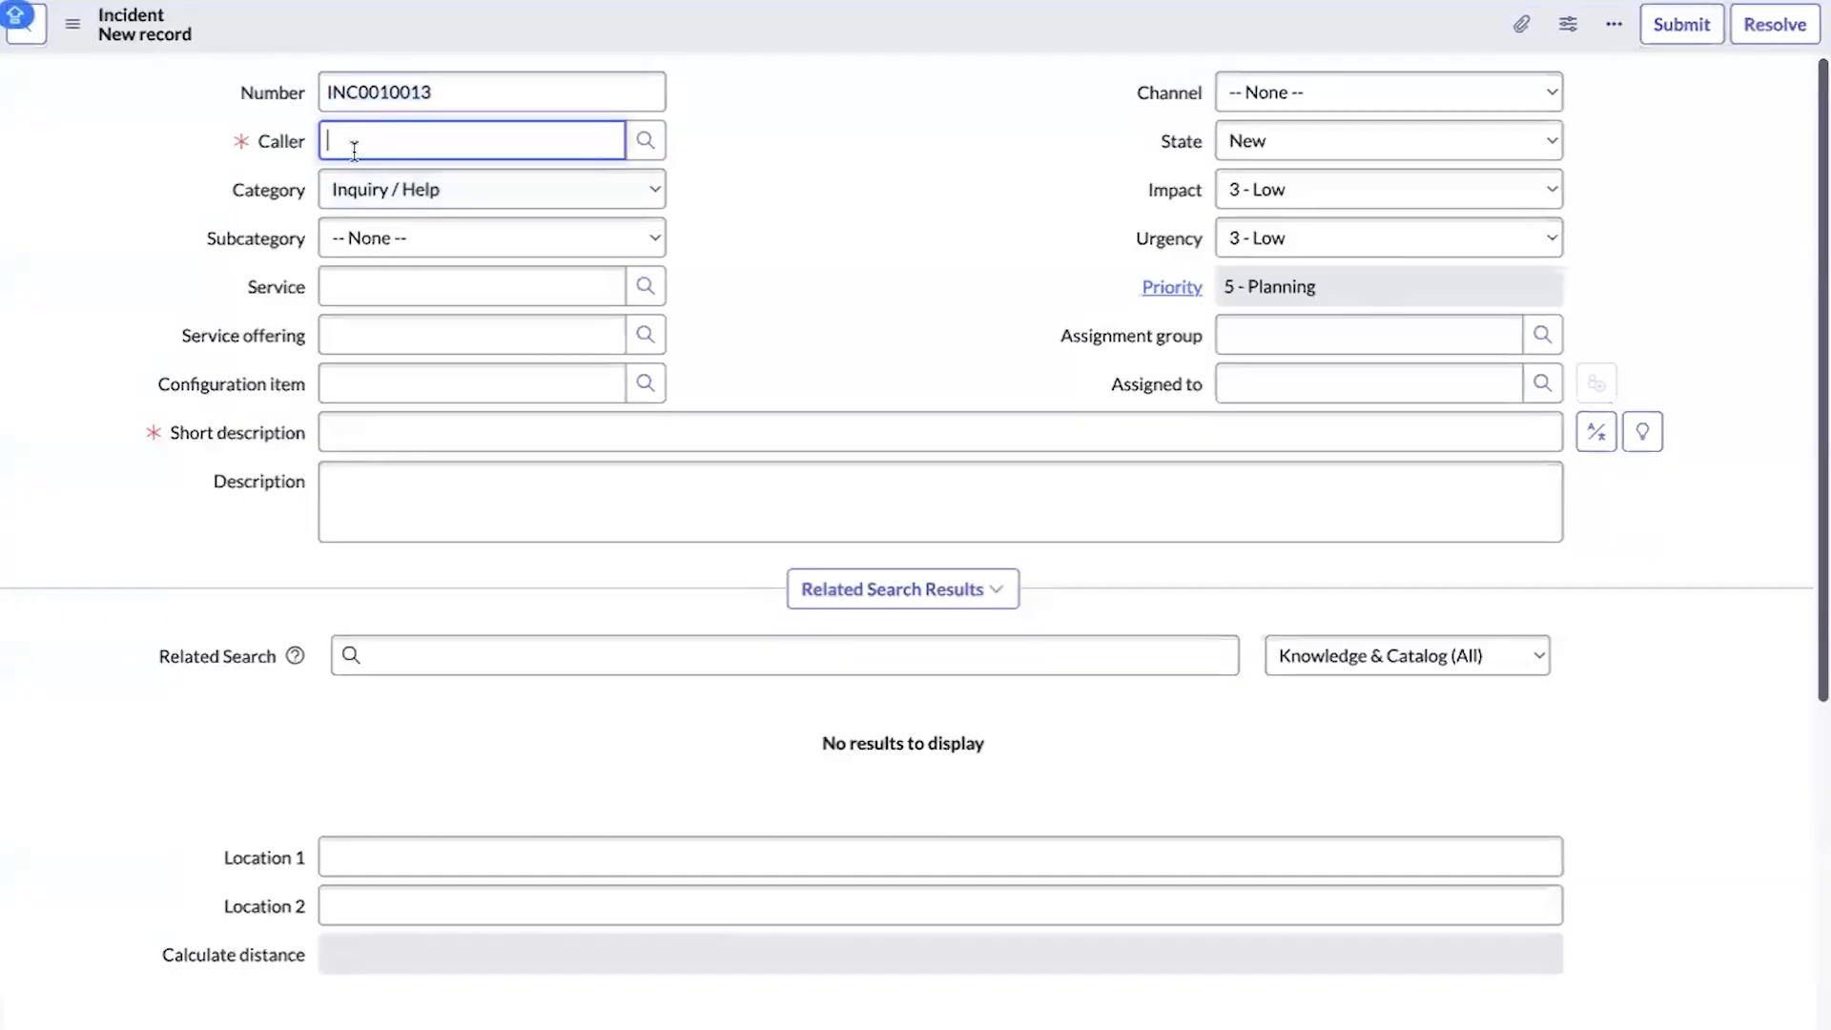
click(391, 243)
click(372, 431)
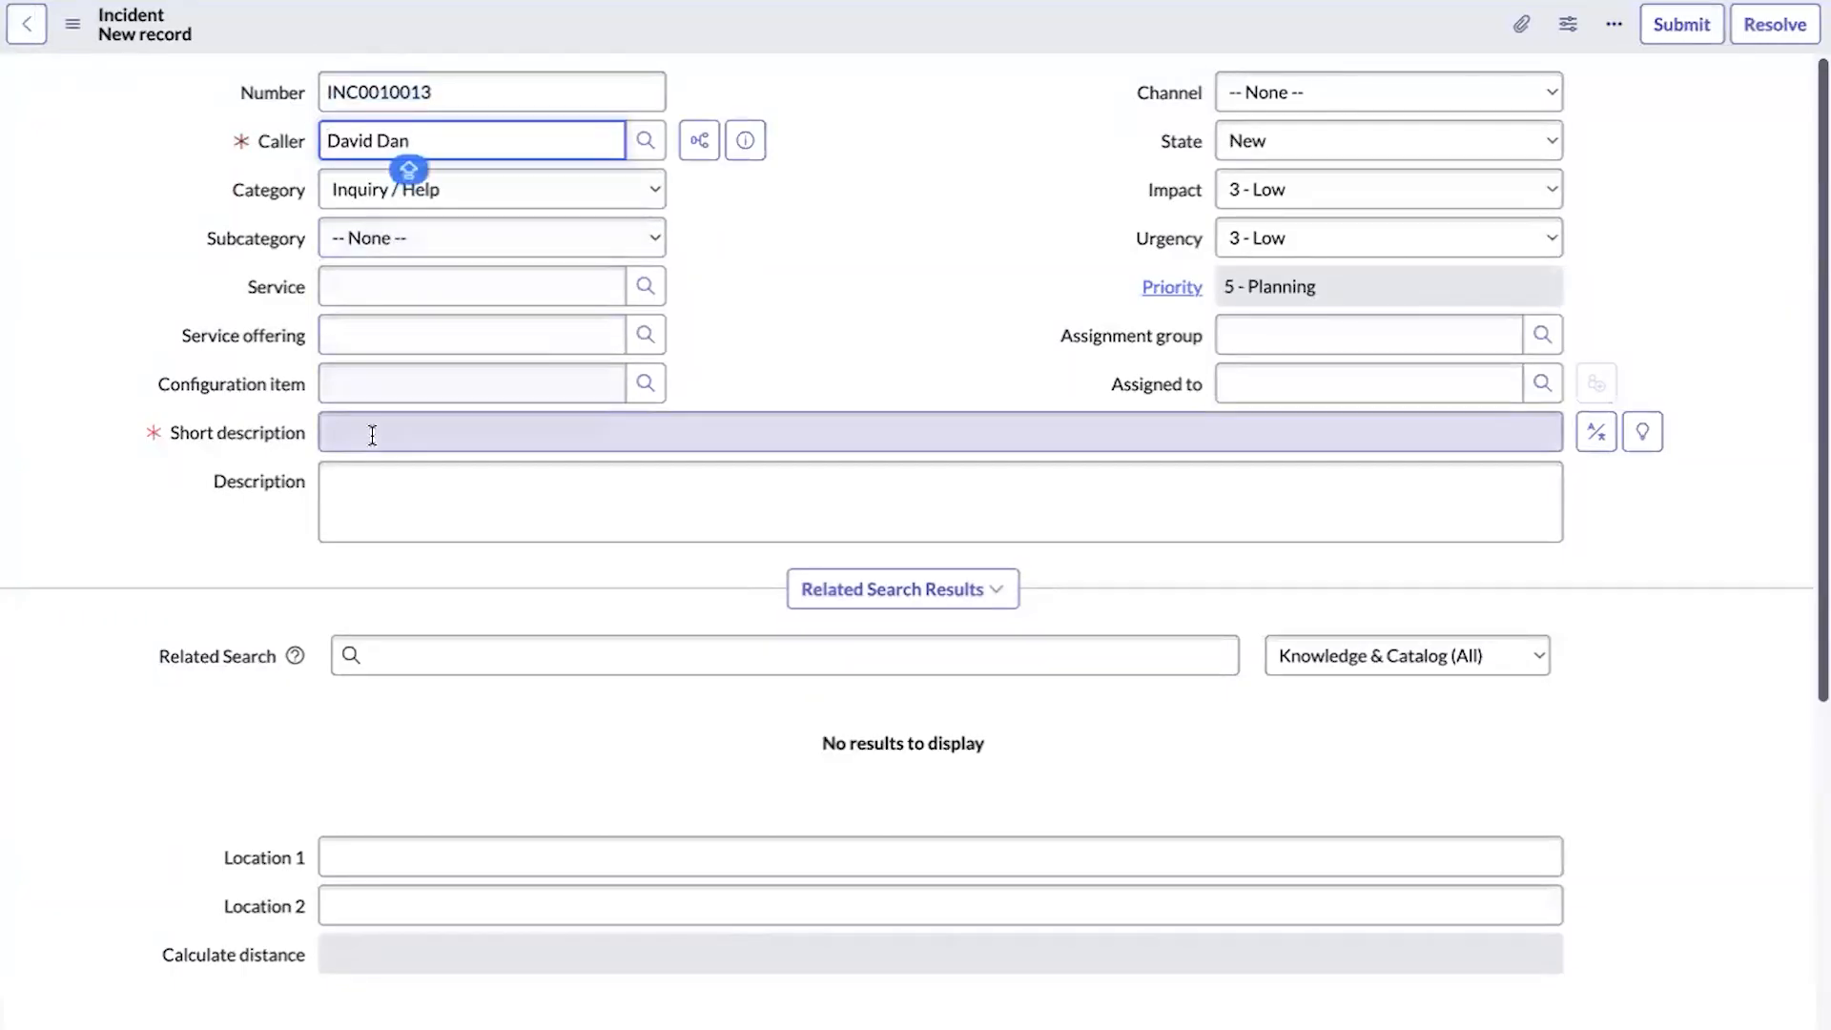
text(TEST)
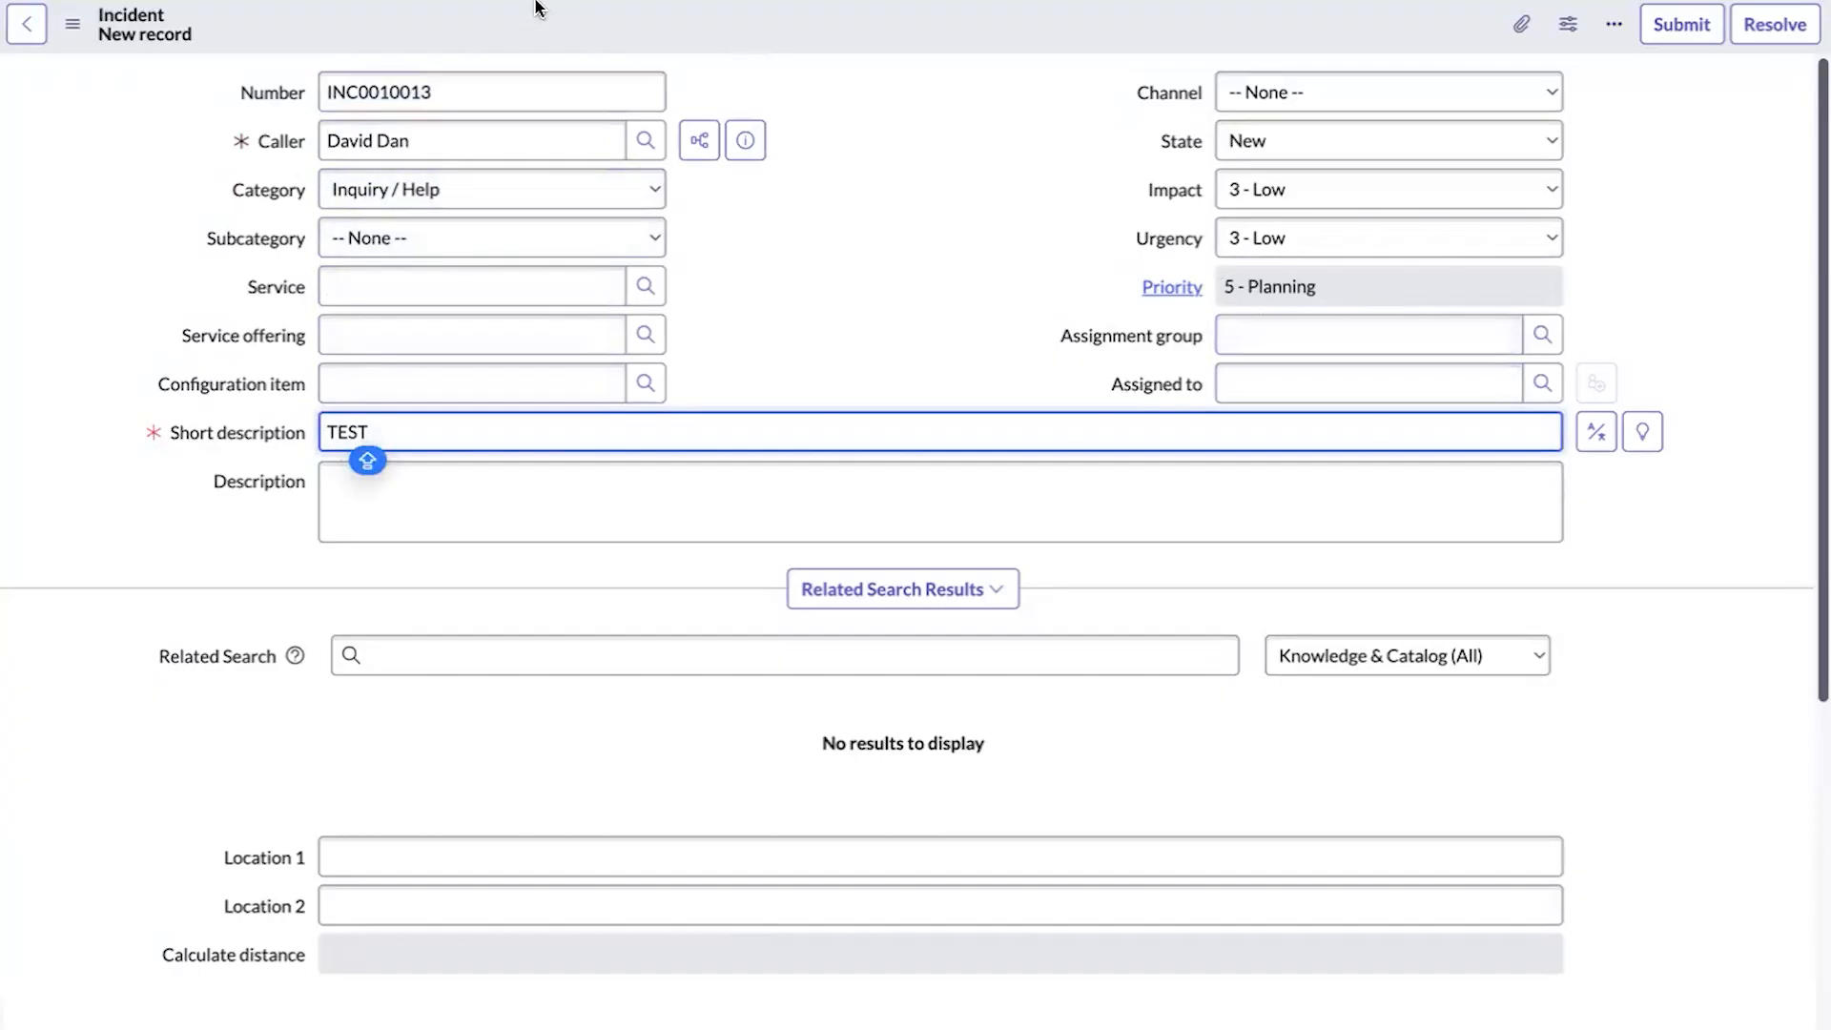
right_click(563, 26)
click(598, 36)
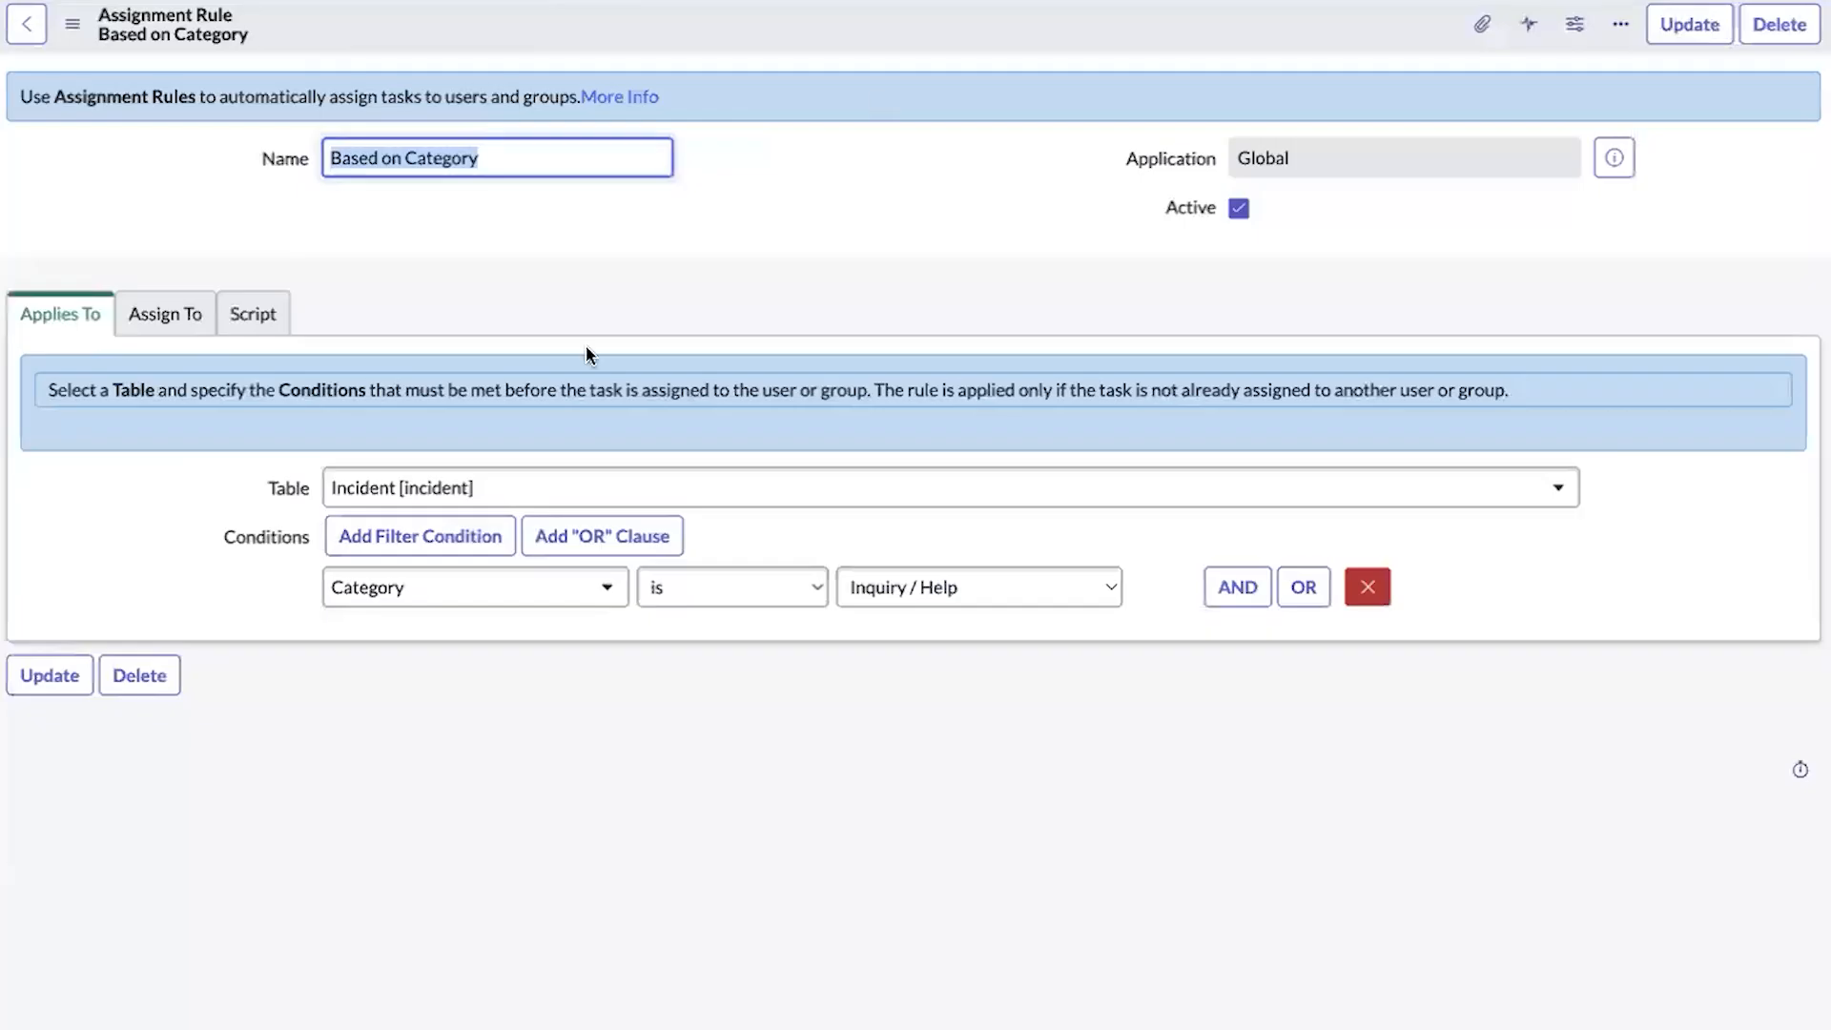
- Compare the group set in the assignment rule with the saved incident's category and assignment group
click(164, 315)
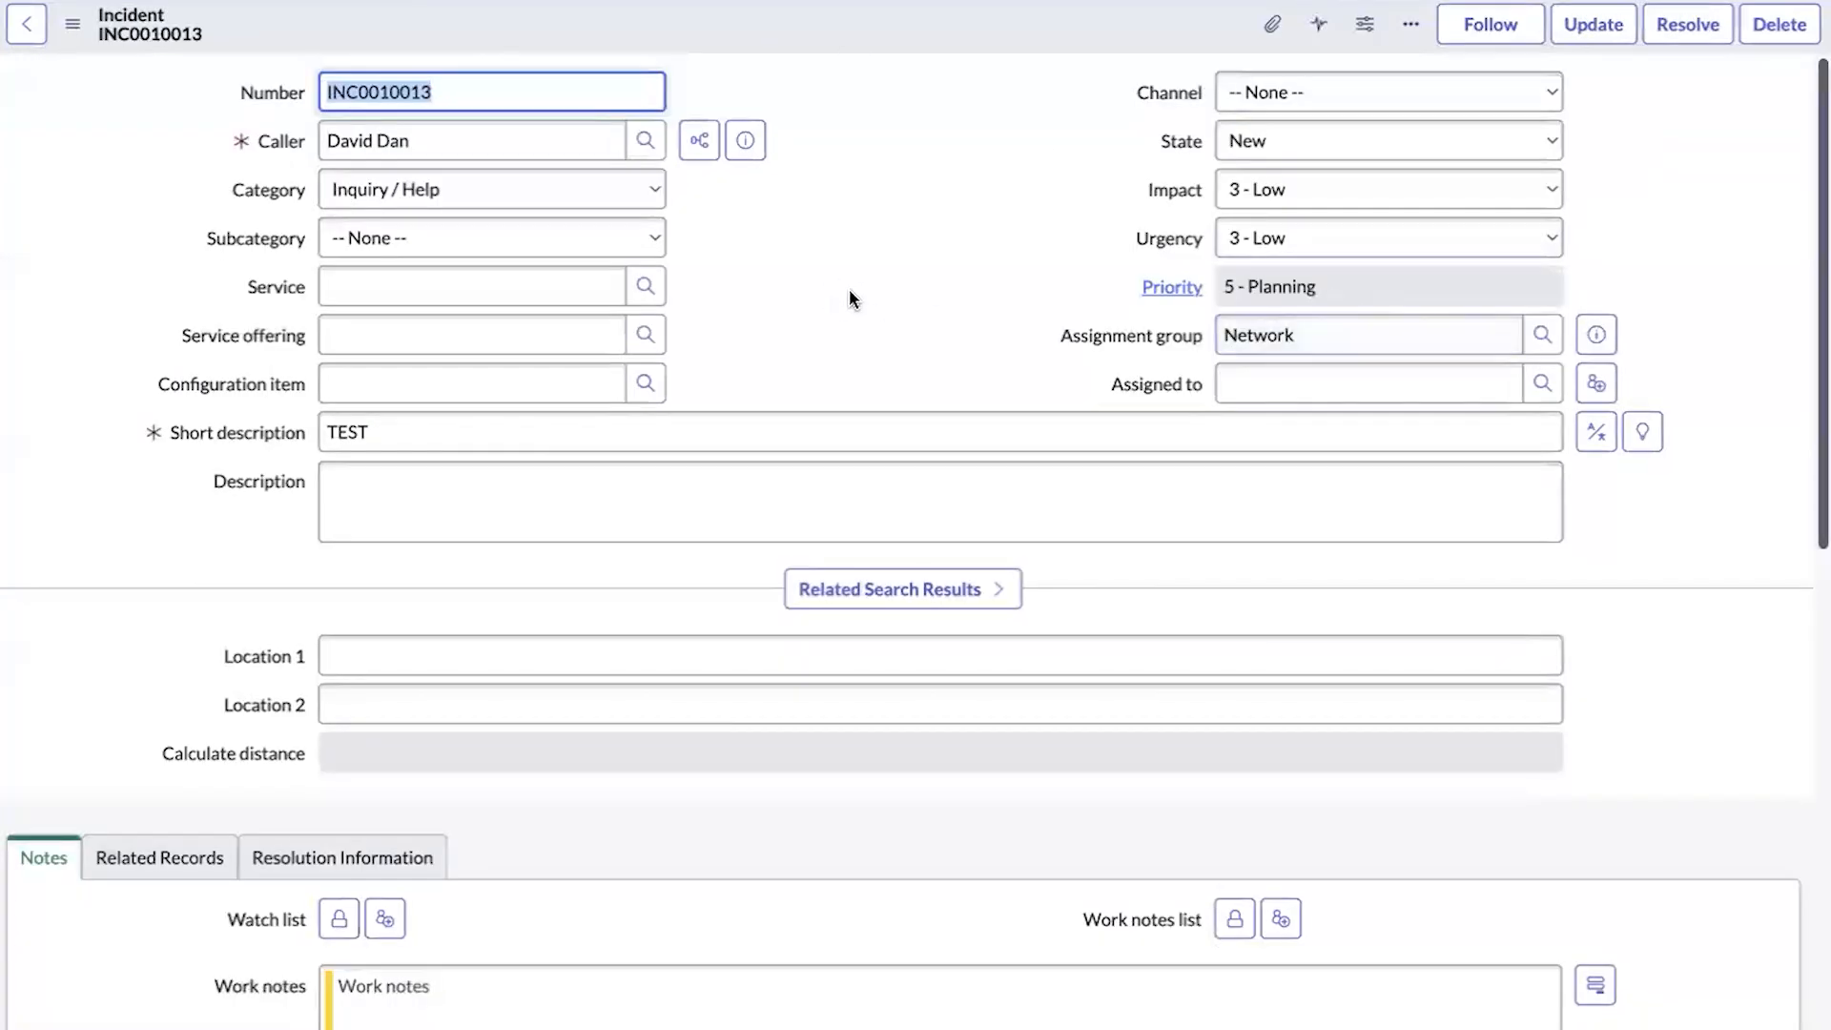
click(482, 190)
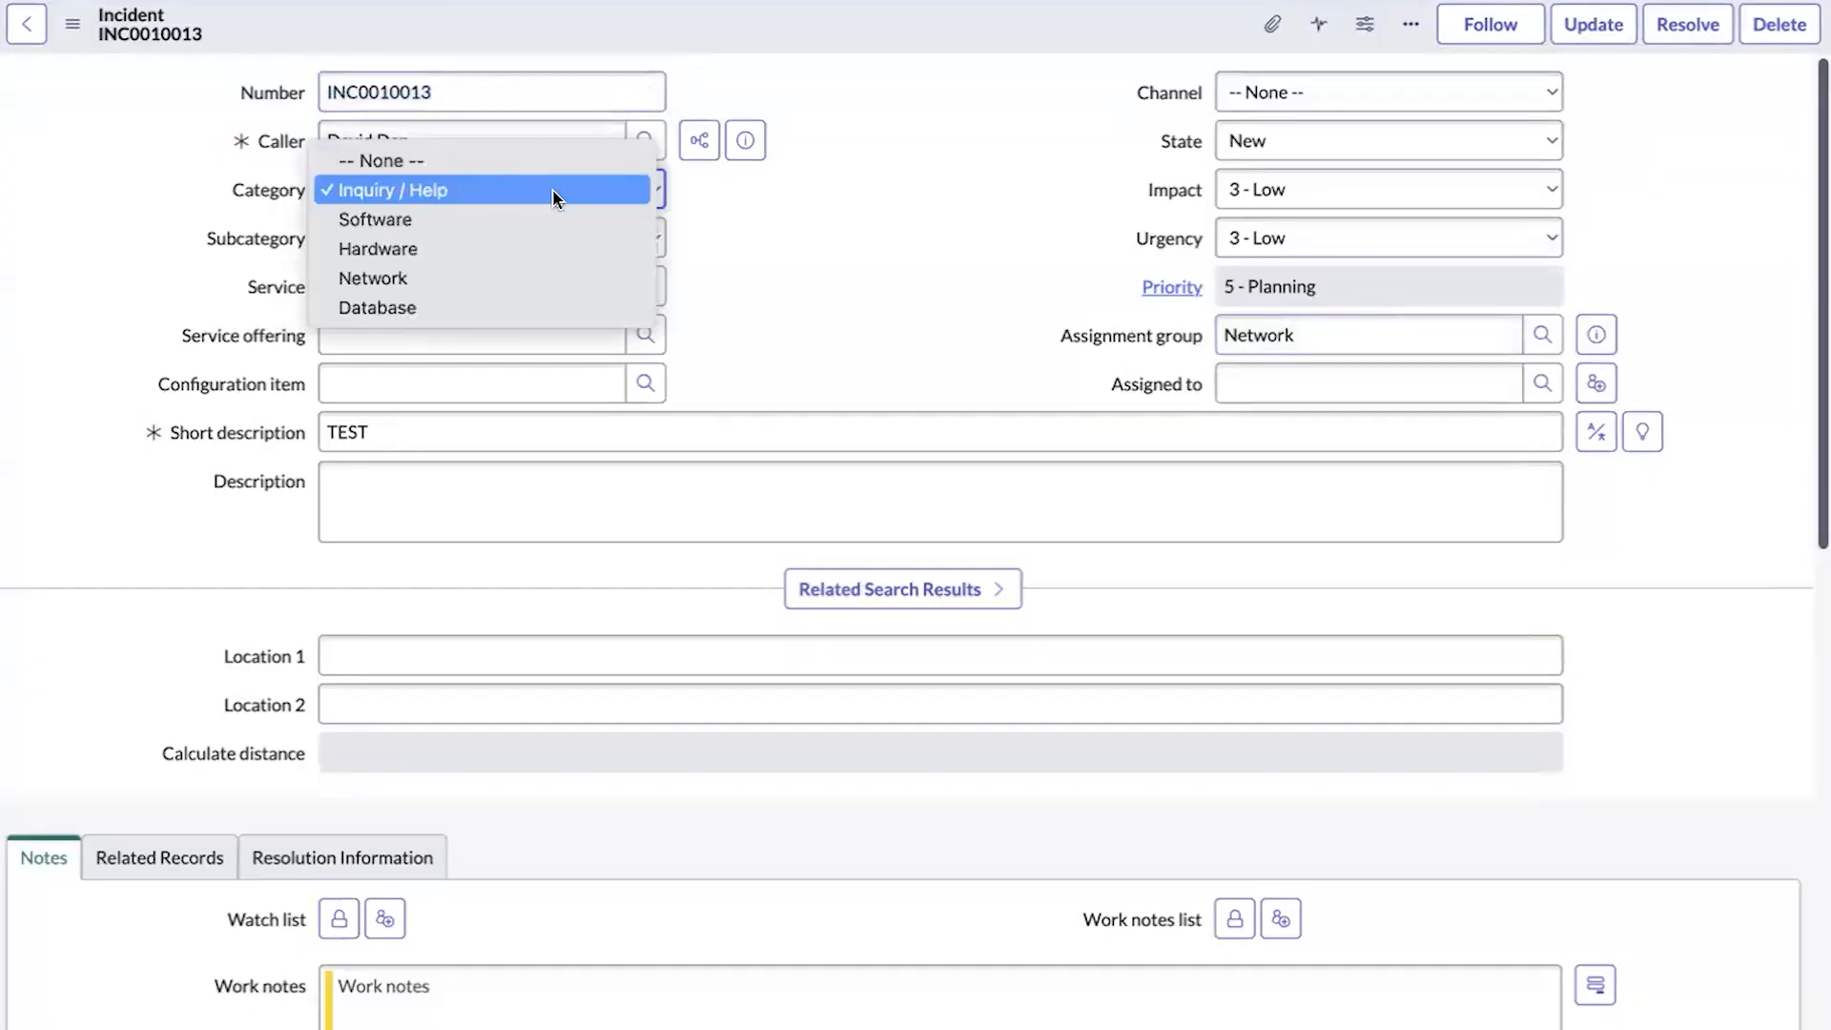
click(976, 306)
drag(1319, 326, 1233, 315)
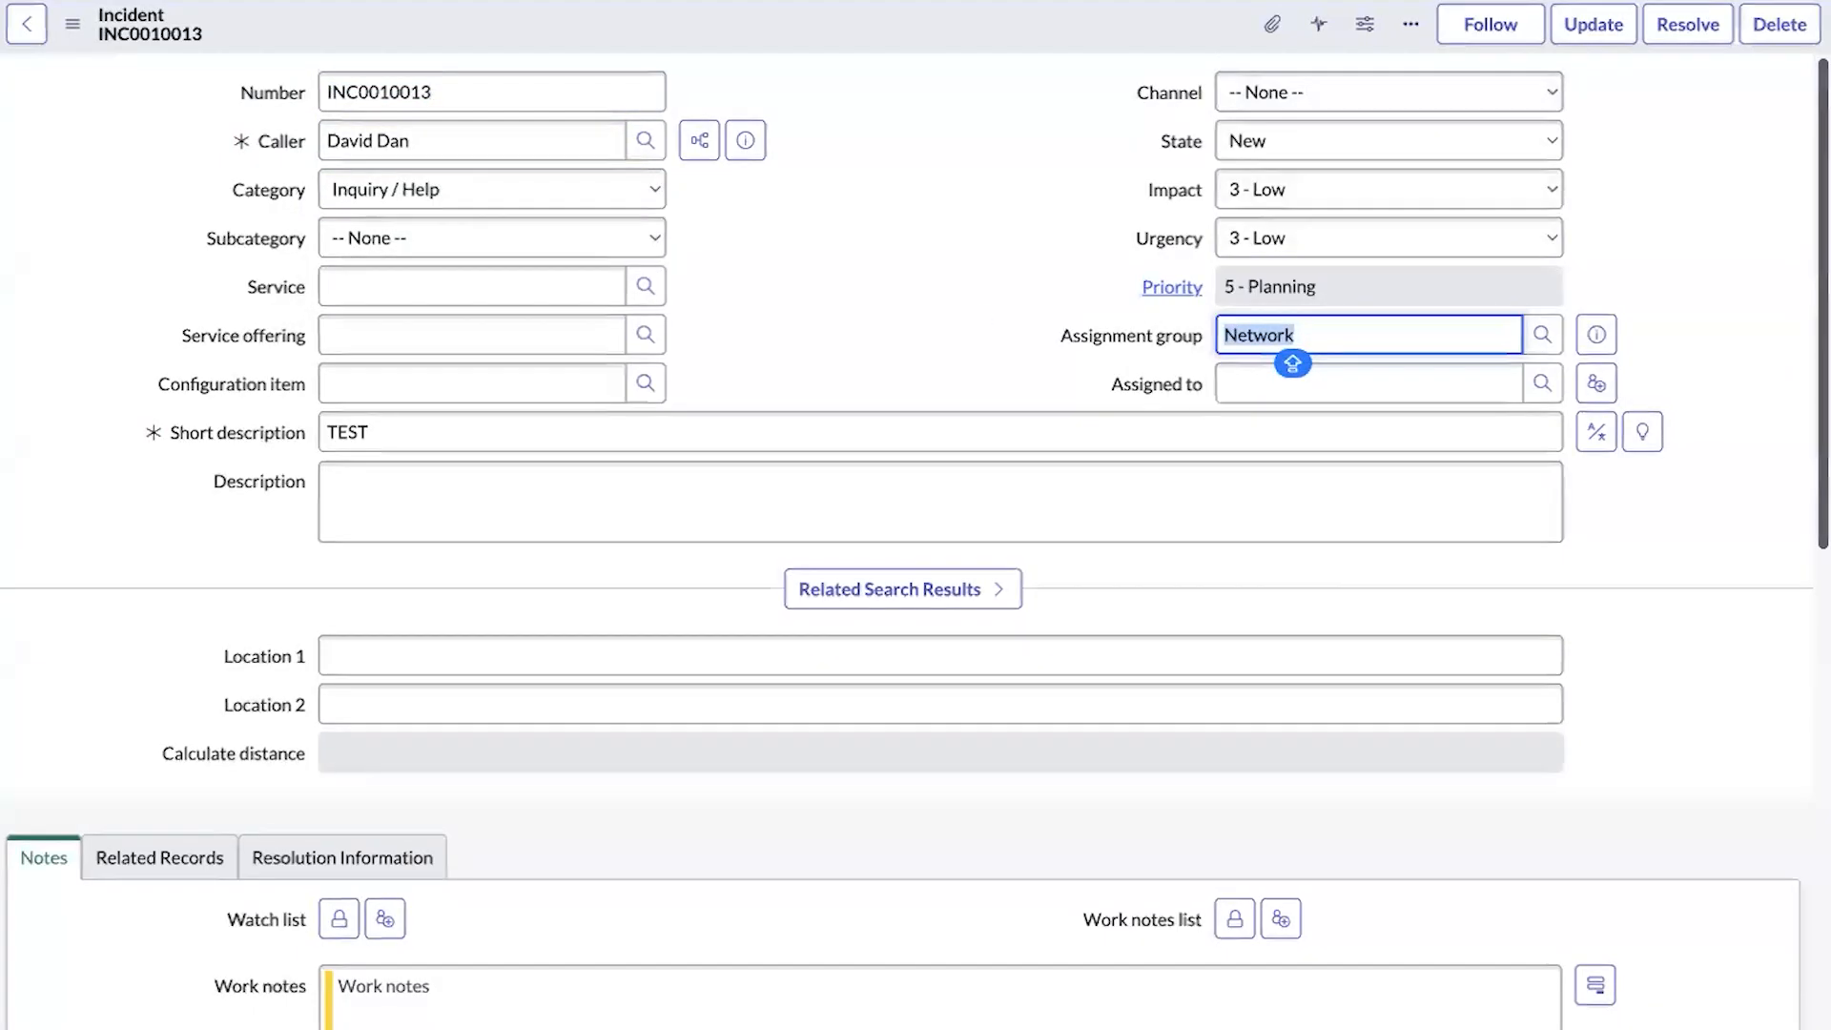
- Return to the Based on Category rule and remove its Category condition
click(696, 1)
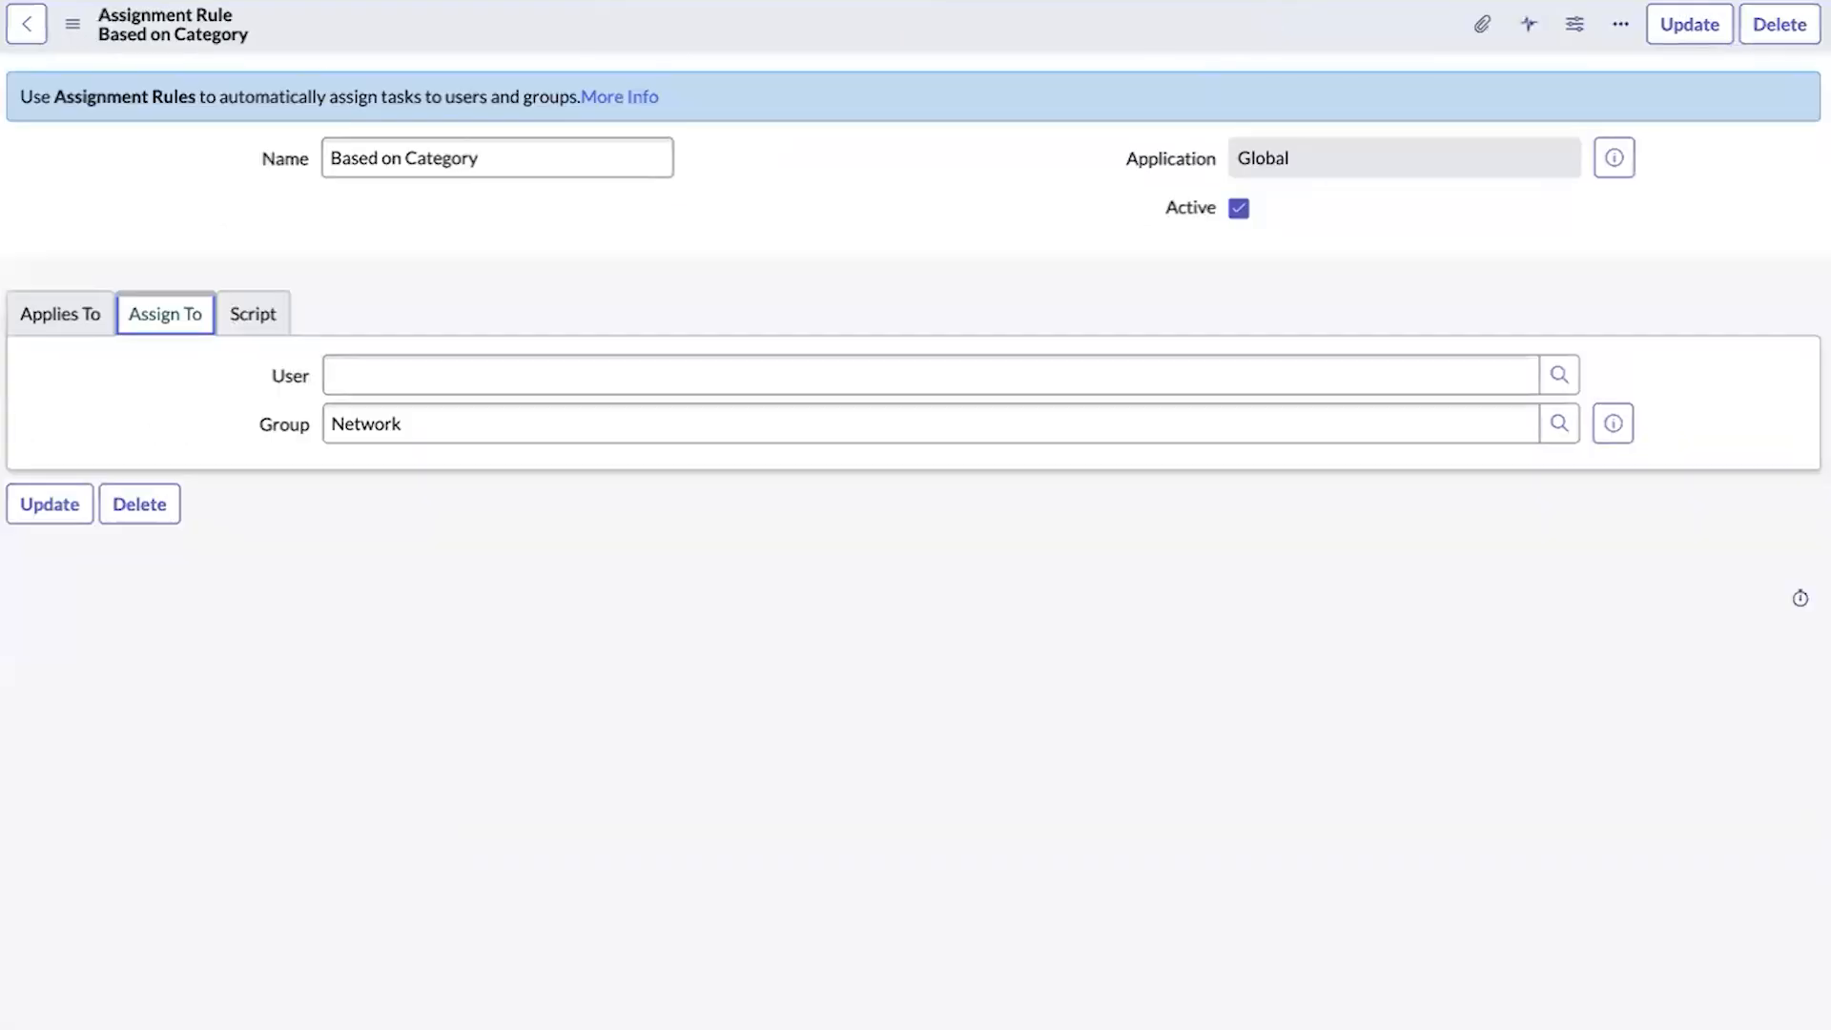
click(47, 323)
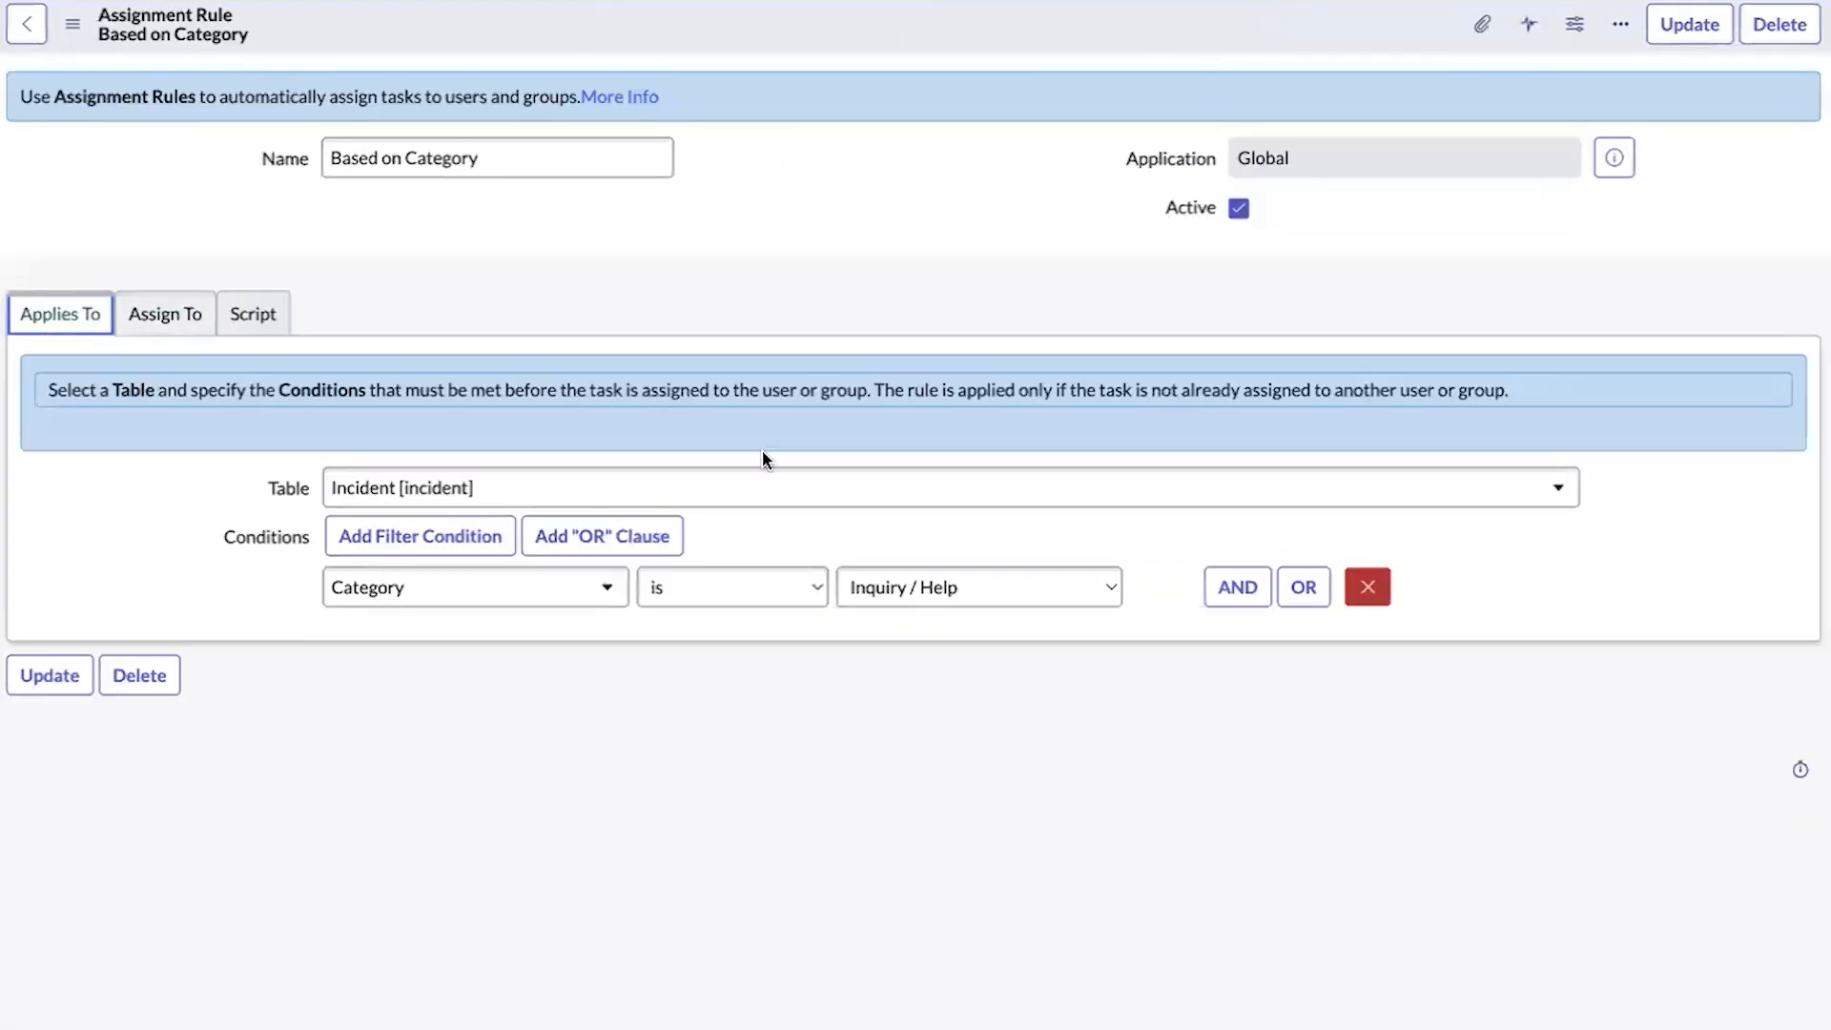
click(1367, 587)
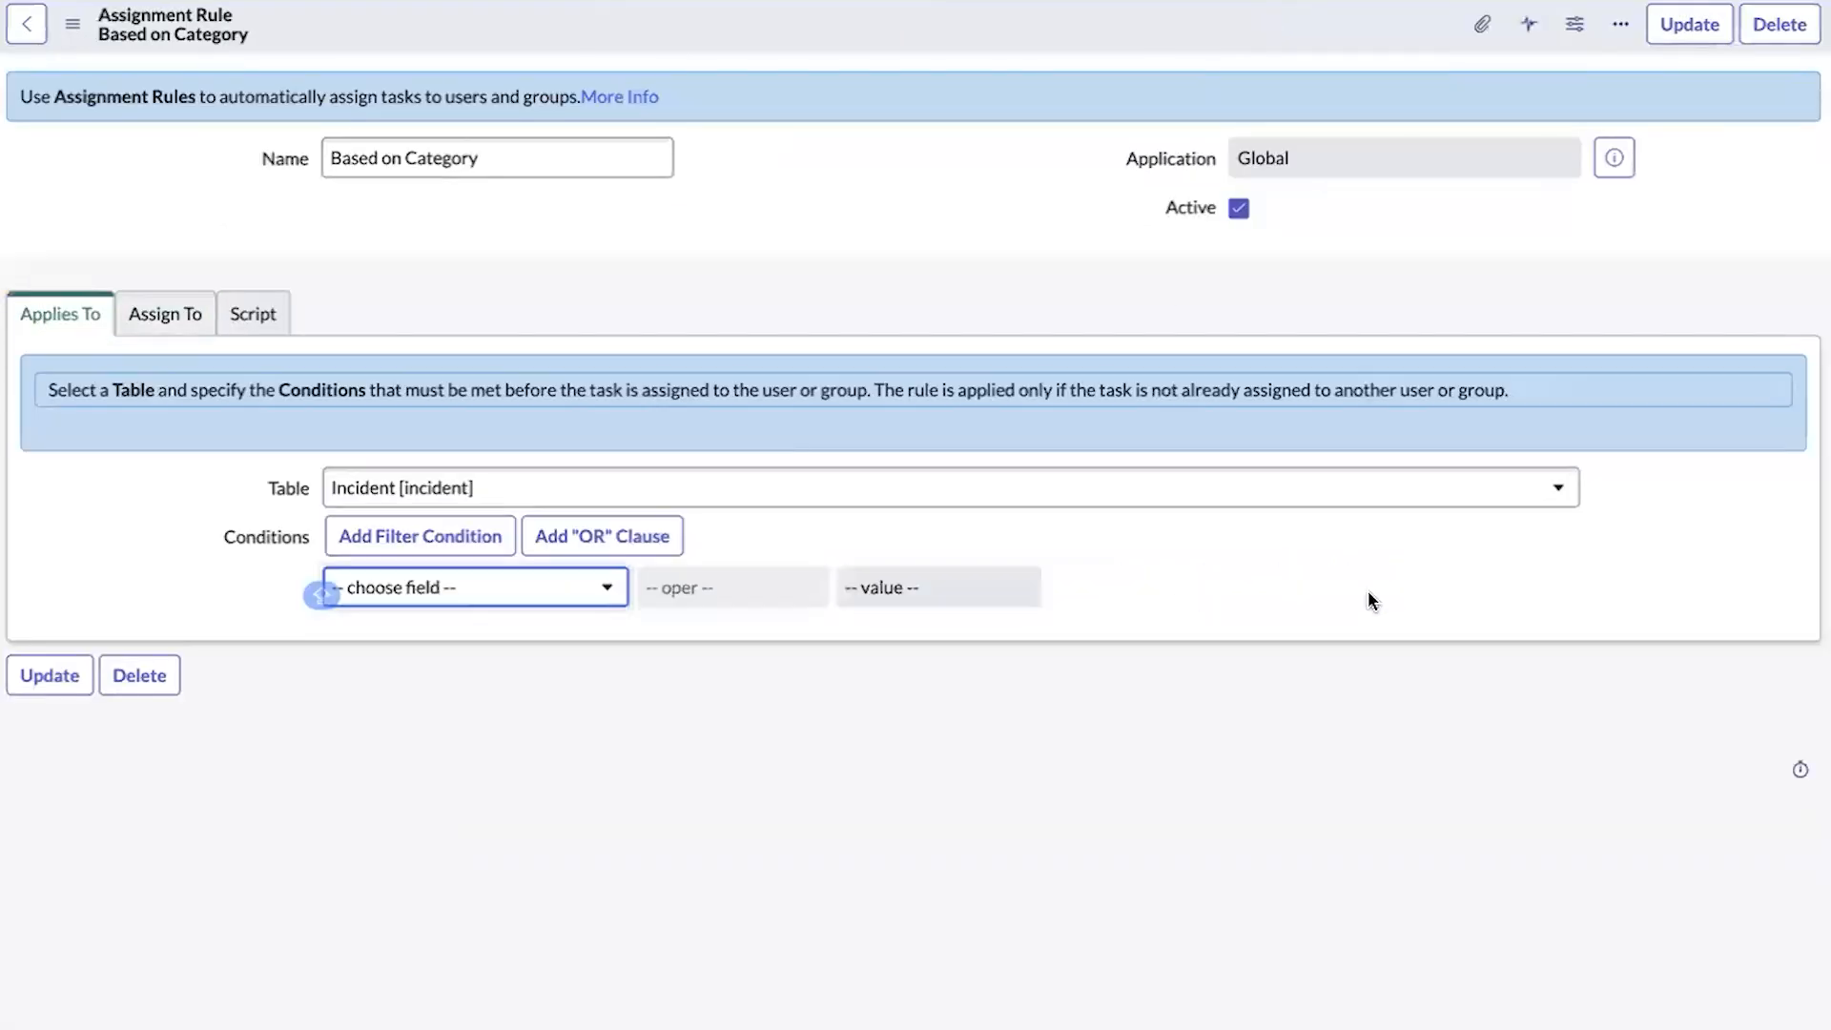
- Clear the assignment group from the Based on Category rule
click(162, 315)
click(1462, 416)
key(ctrl+a)
key(BackSpace)
click(1088, 535)
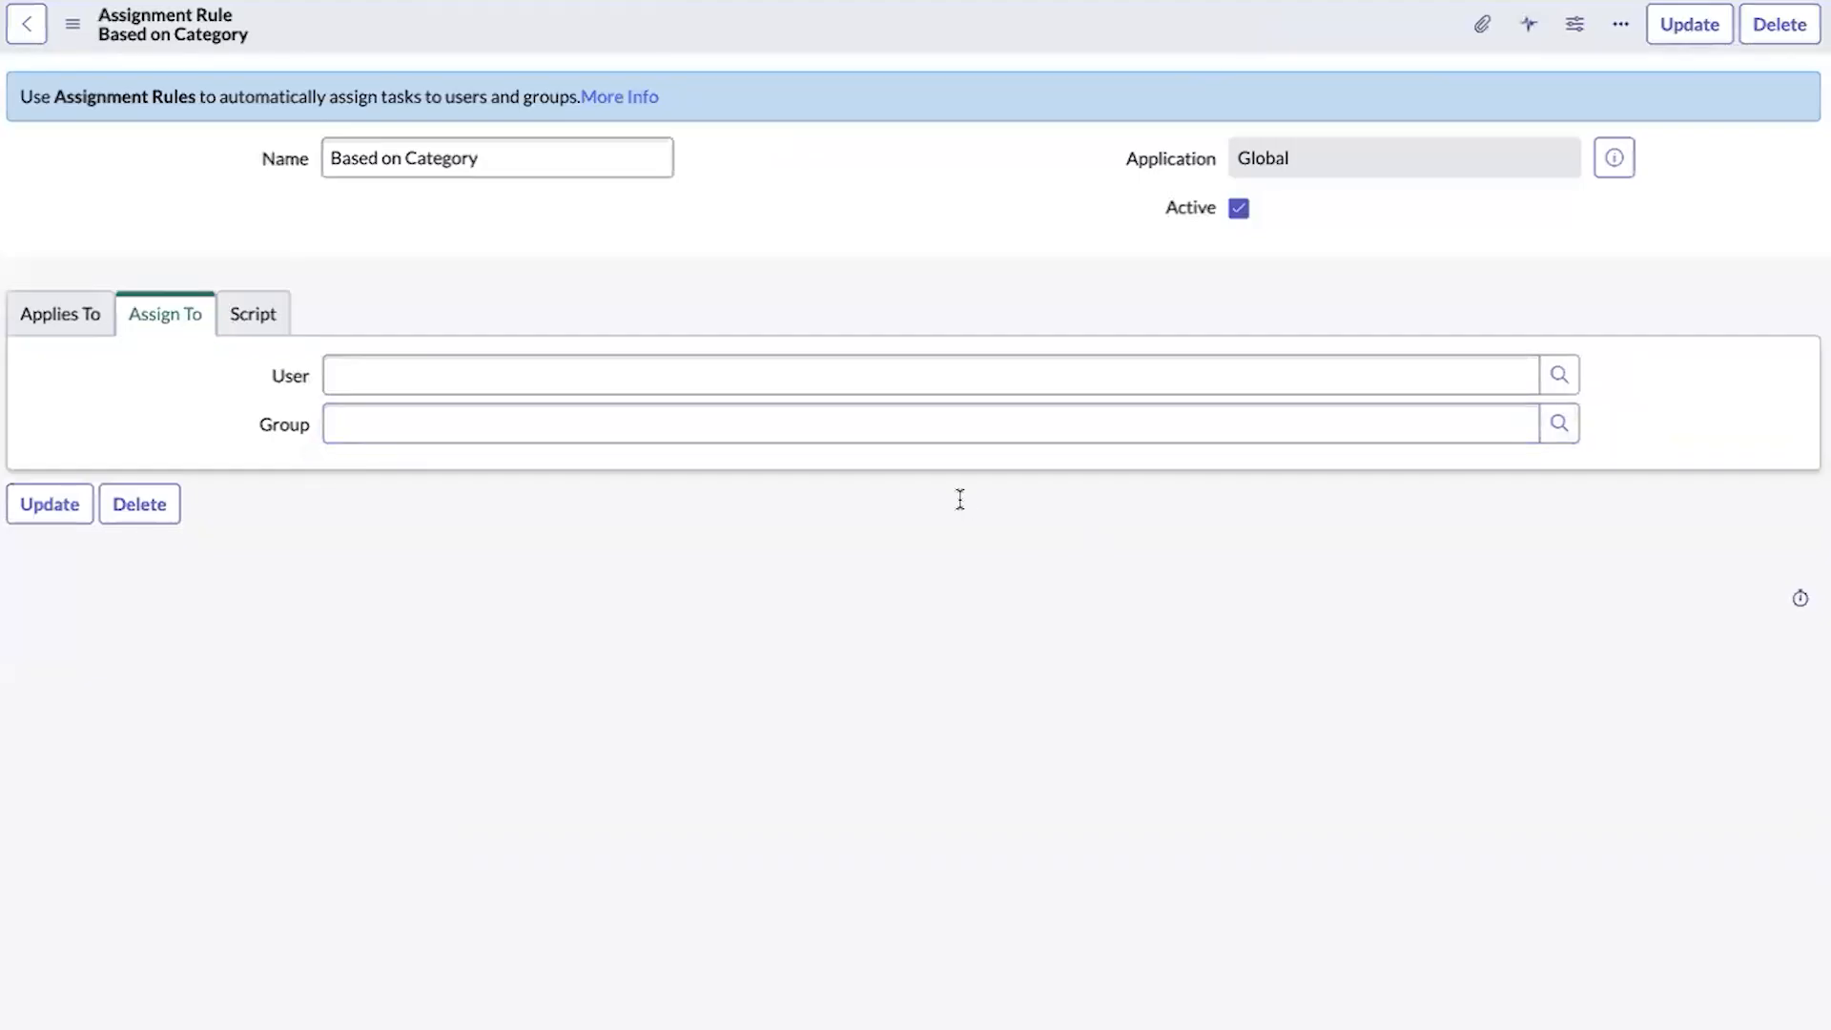
- Copy the Hardware and Software branches of the example in the rule's script and paste them below the comment block
click(266, 313)
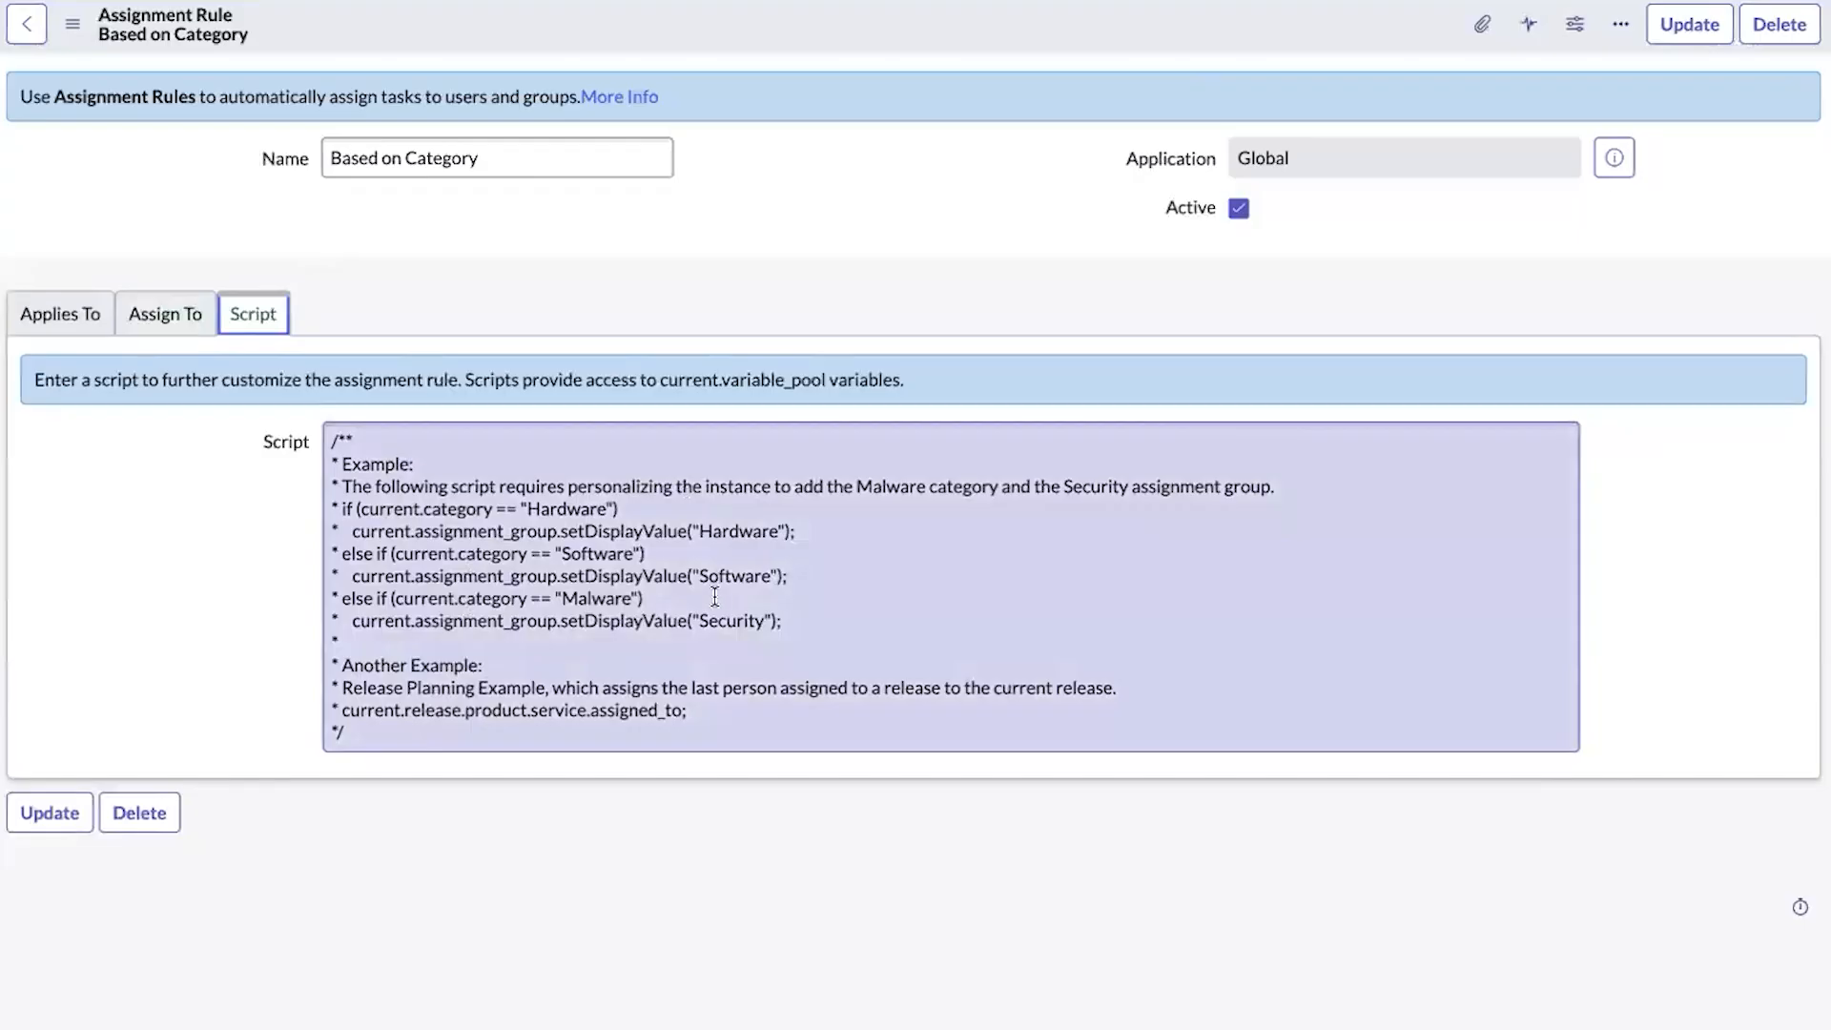
drag(809, 583, 321, 509)
key(ctrl+c)
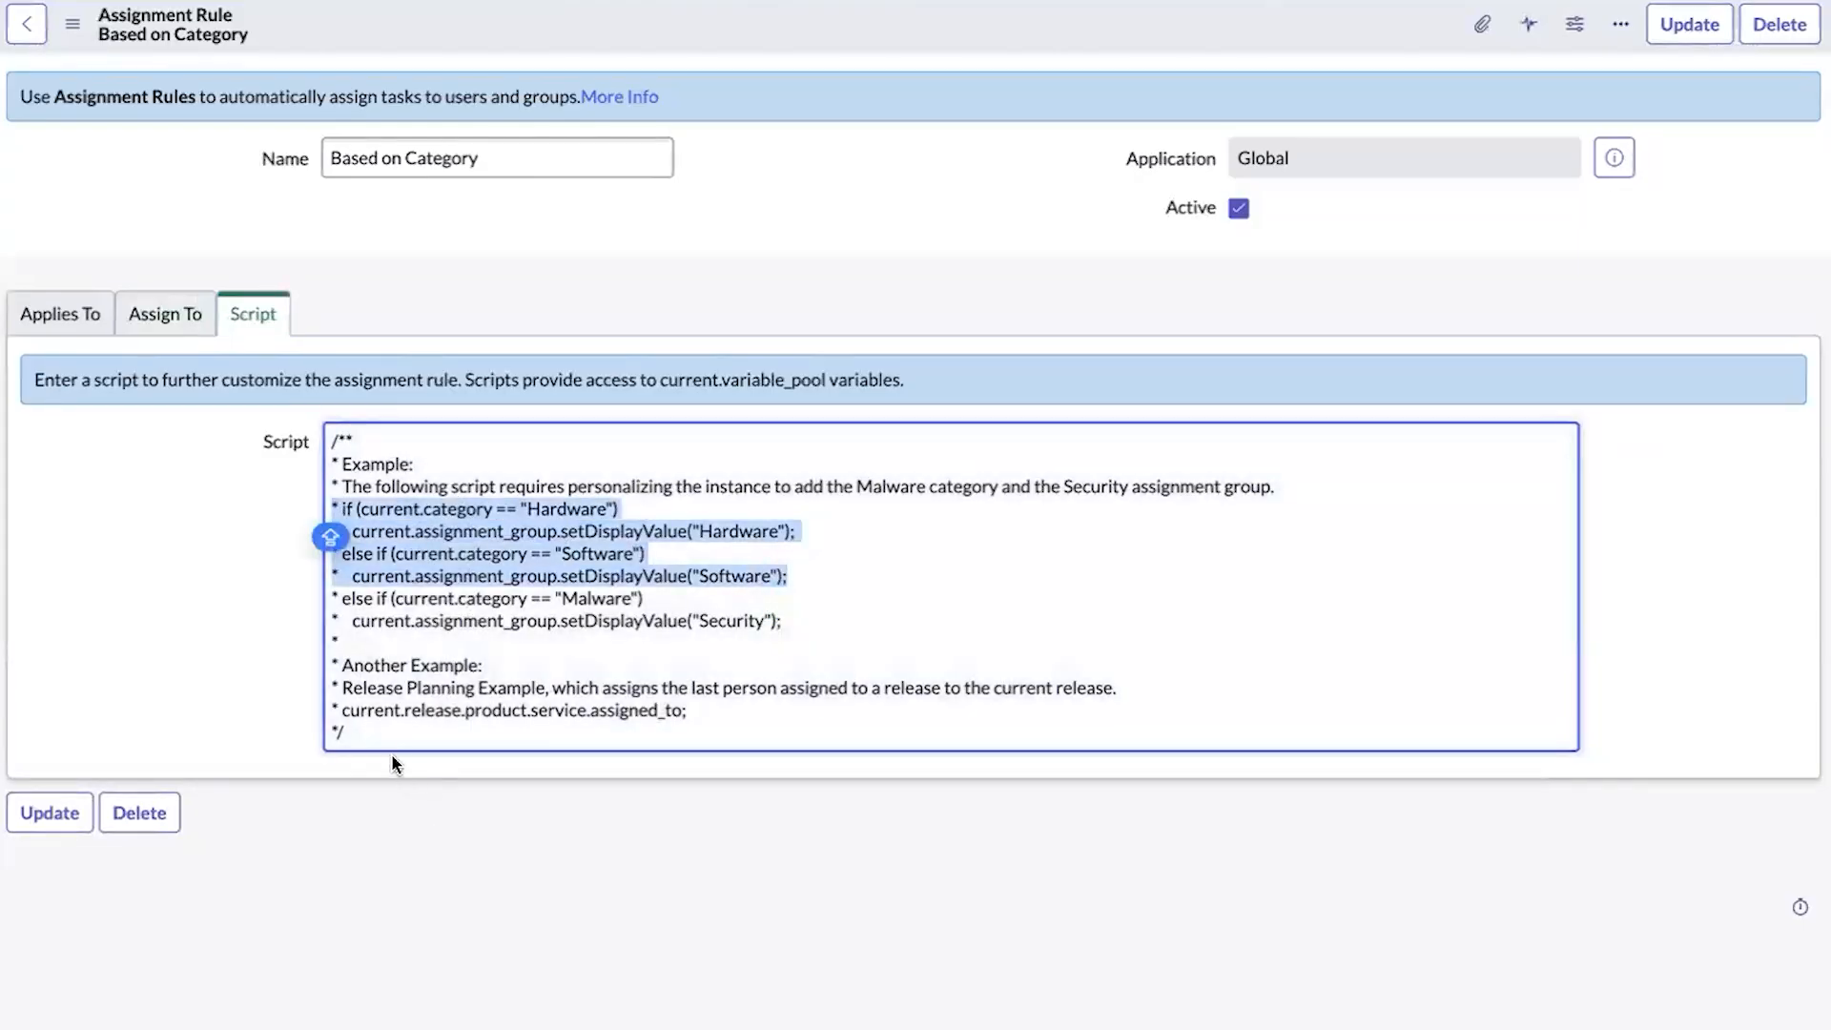
click(372, 734)
key(Return)
key(Return)
key(ctrl+v)
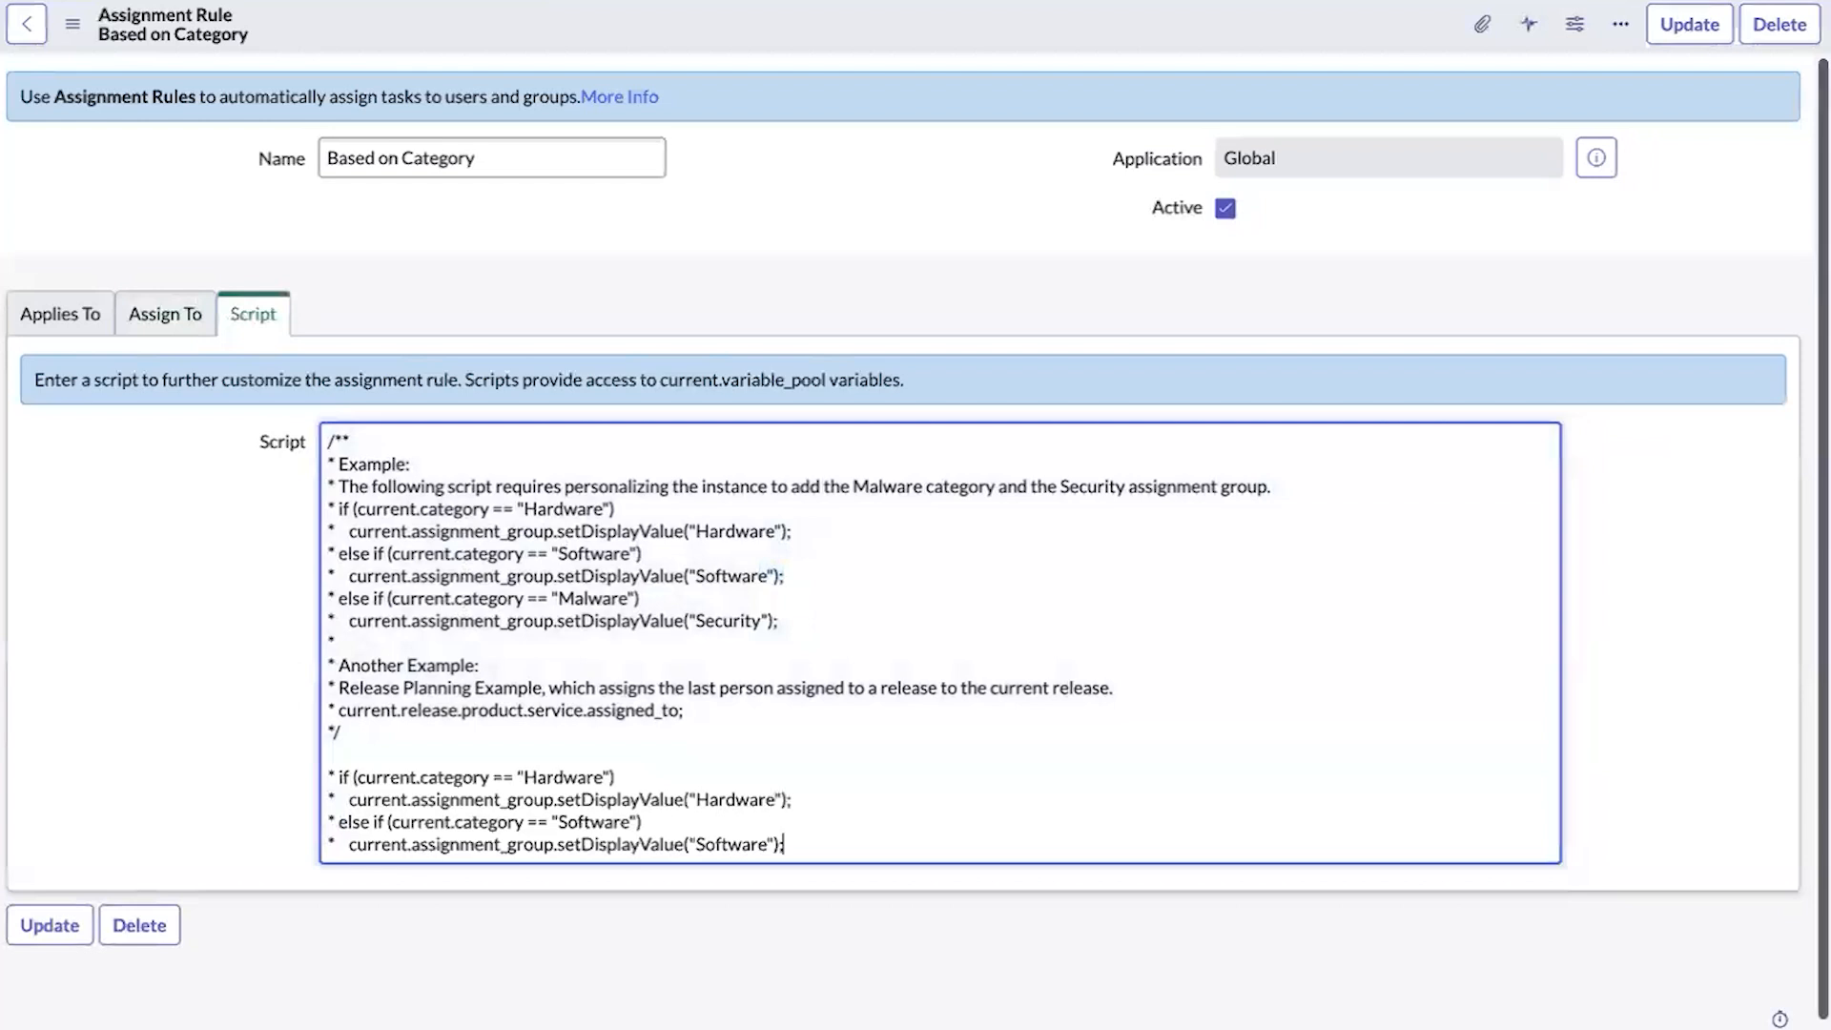
- Strip the leading asterisks and spaces from the two assignment_group lines in the pasted code, keeping the last one on its own line
click(346, 788)
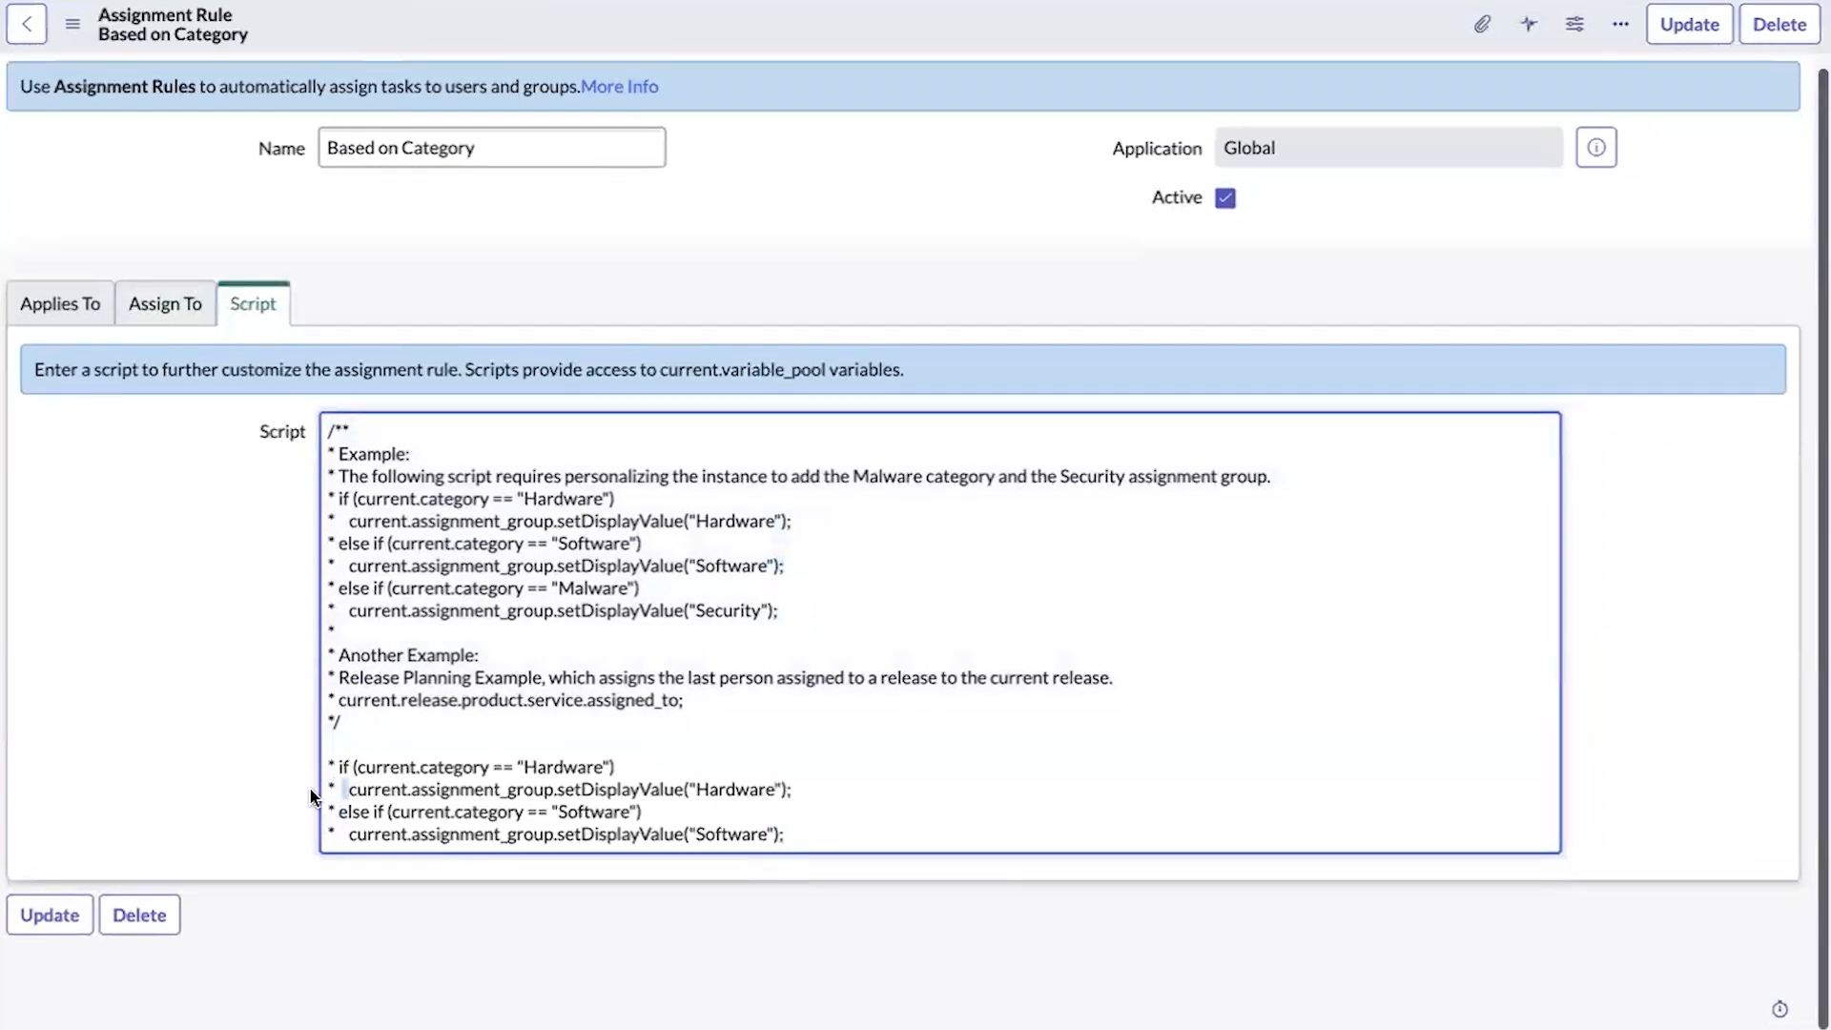
key(BackSpace)
key(BackSpace)
key(BackSpace)
key(BackSpace)
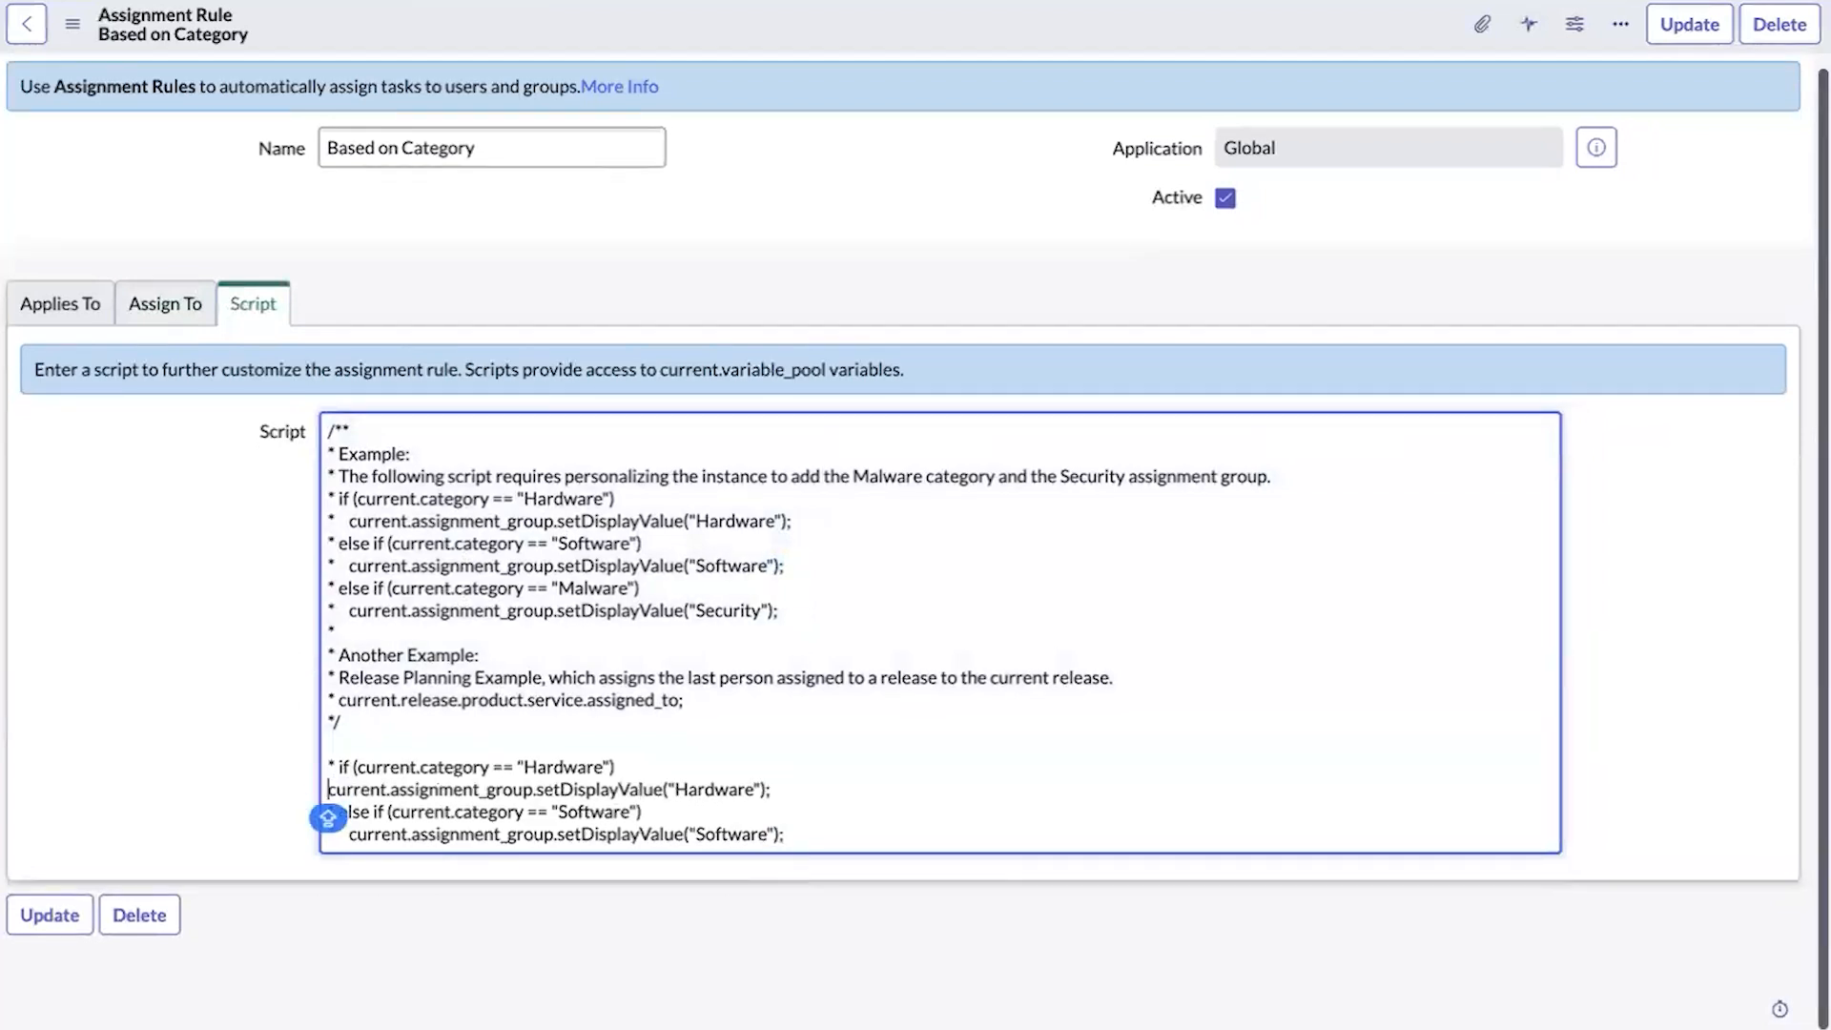
click(345, 835)
key(BackSpace)
key(BackSpace)
key(BackSpace)
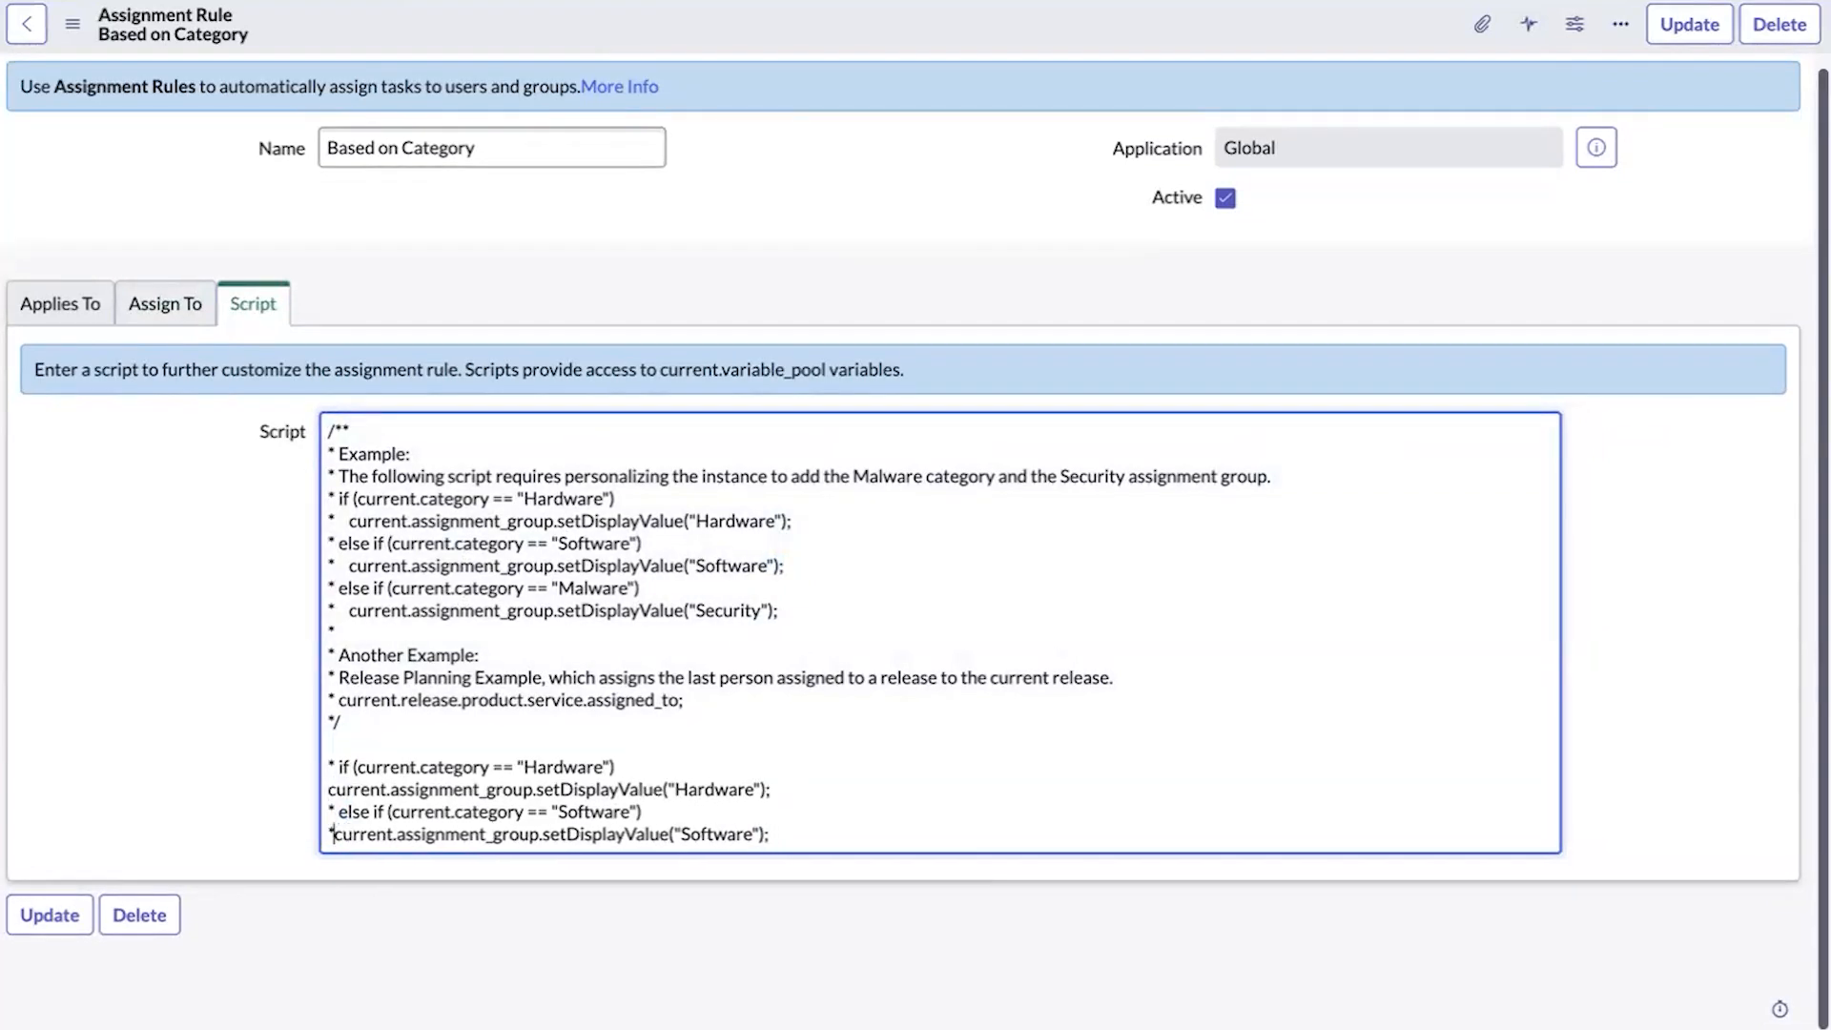
key(BackSpace)
key(BackSpace)
key(BackSpace)
key(Return)
text(\)
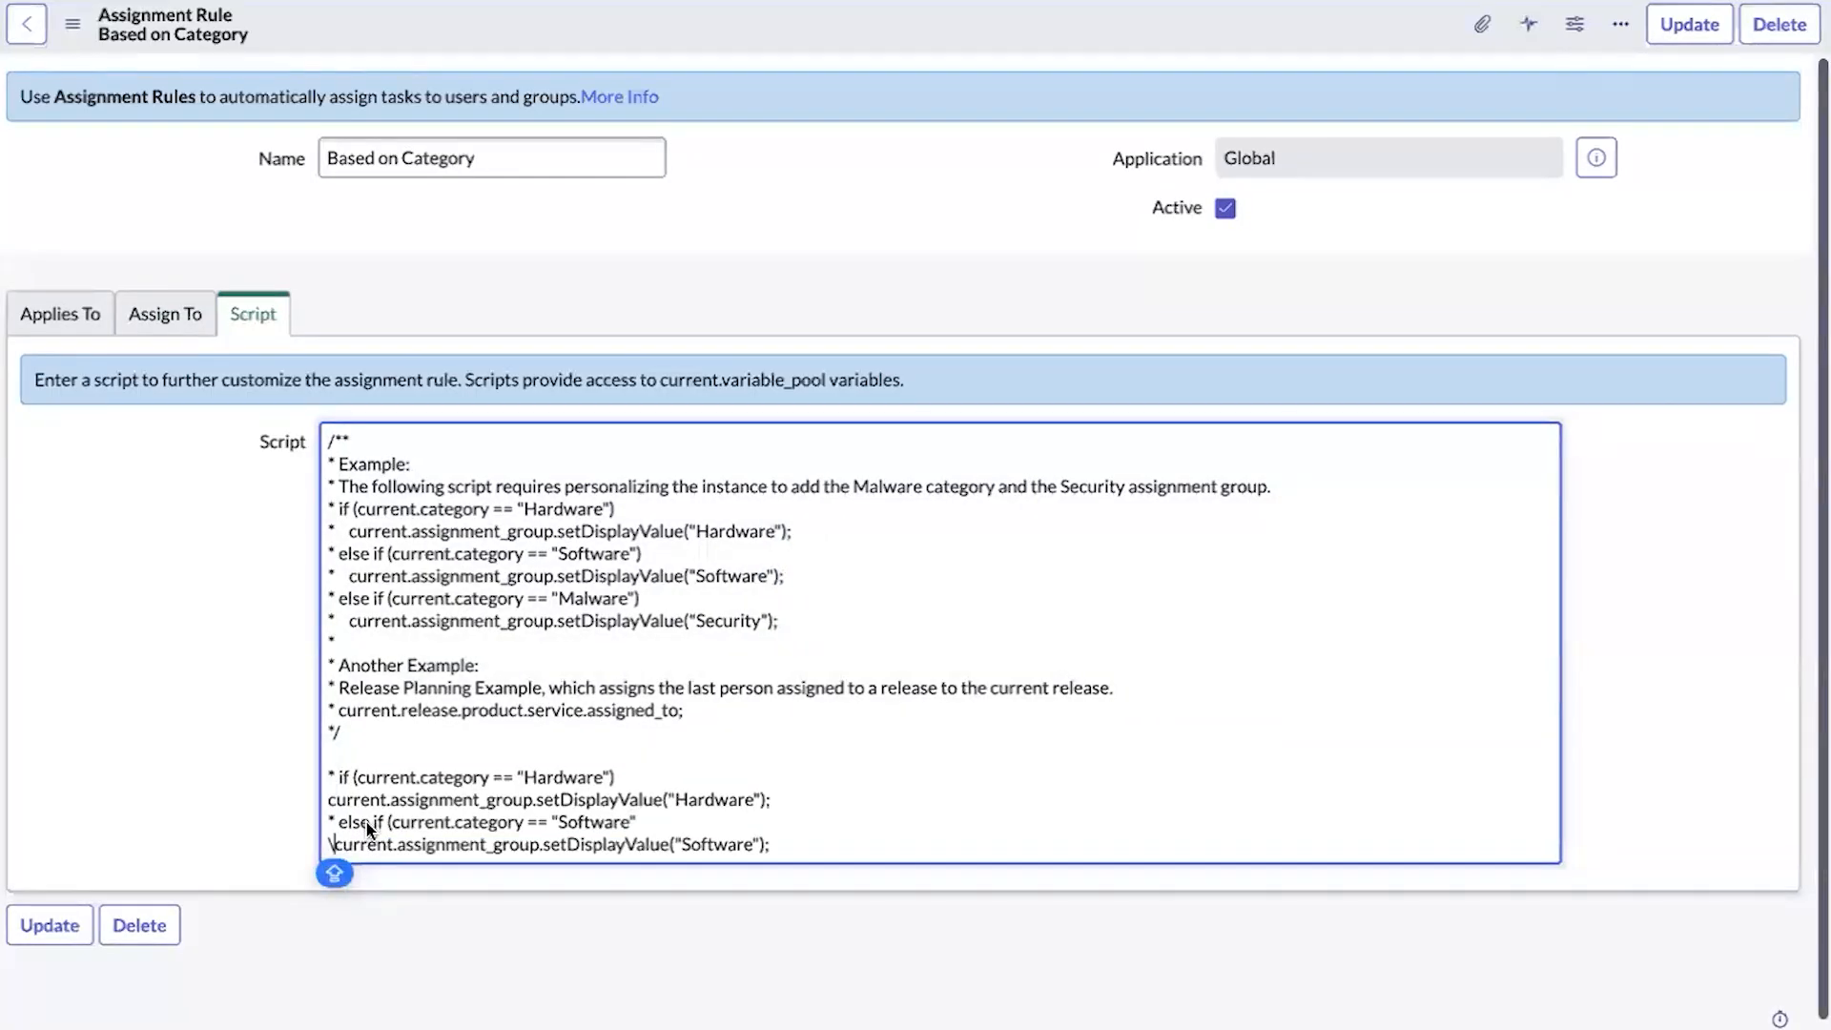
- Reduce the pasted else if condition to a plain else, with the Software assignment statement on the line below it
drag(371, 817, 622, 801)
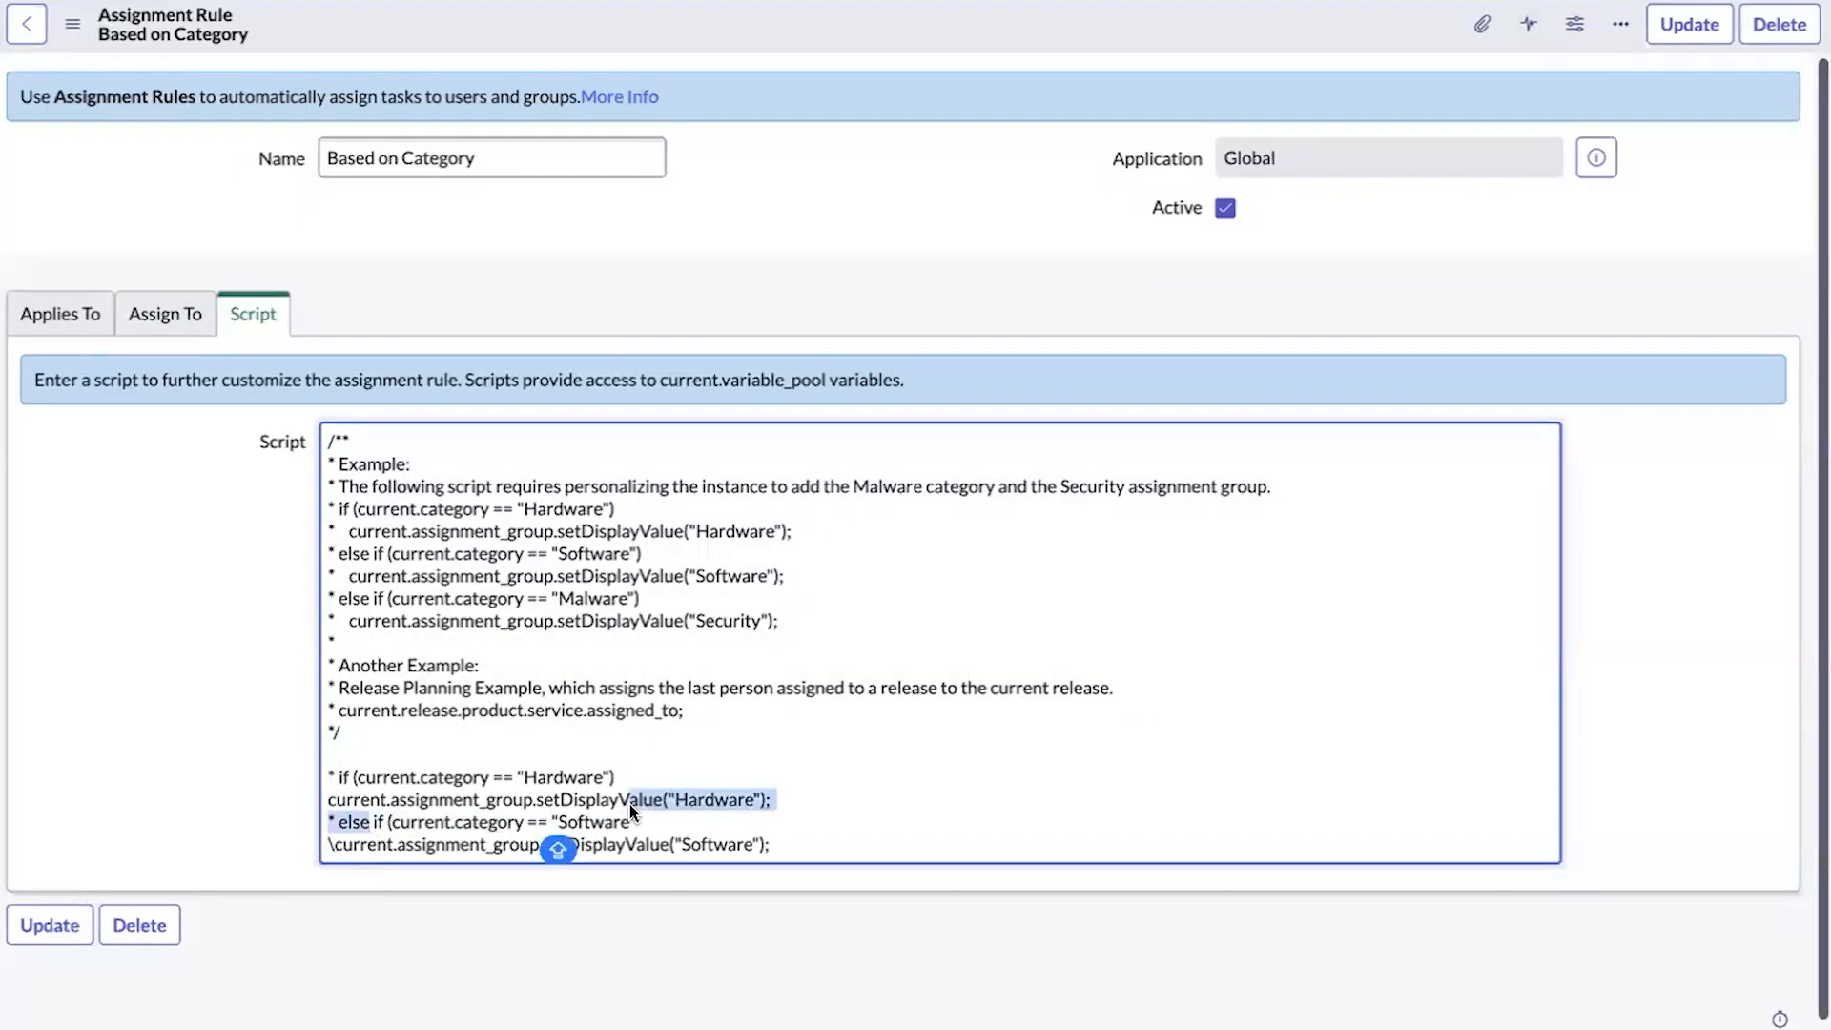
key(BackSpace)
key(super+z)
drag(640, 824, 396, 819)
key(BackSpace)
key(BackSpace)
key(BackSpace)
key(BackSpace)
key(BackSpace)
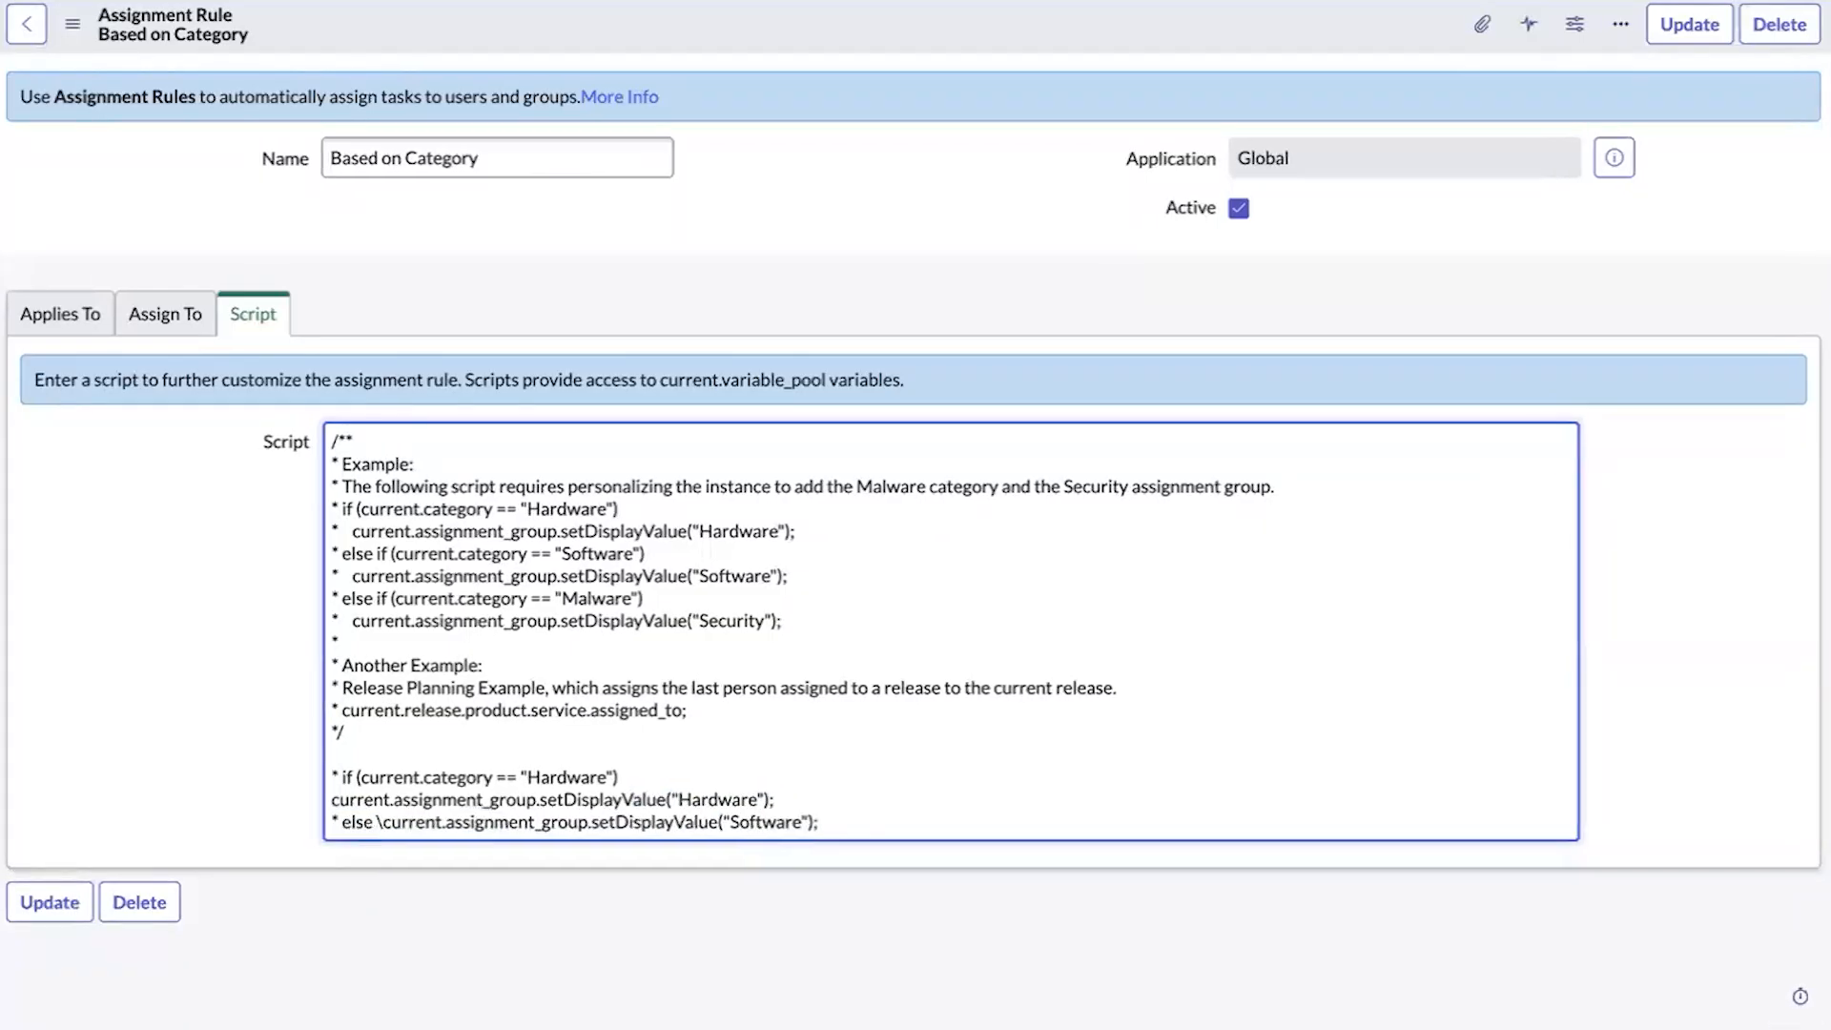
key(Return)
key(Right)
key(BackSpace)
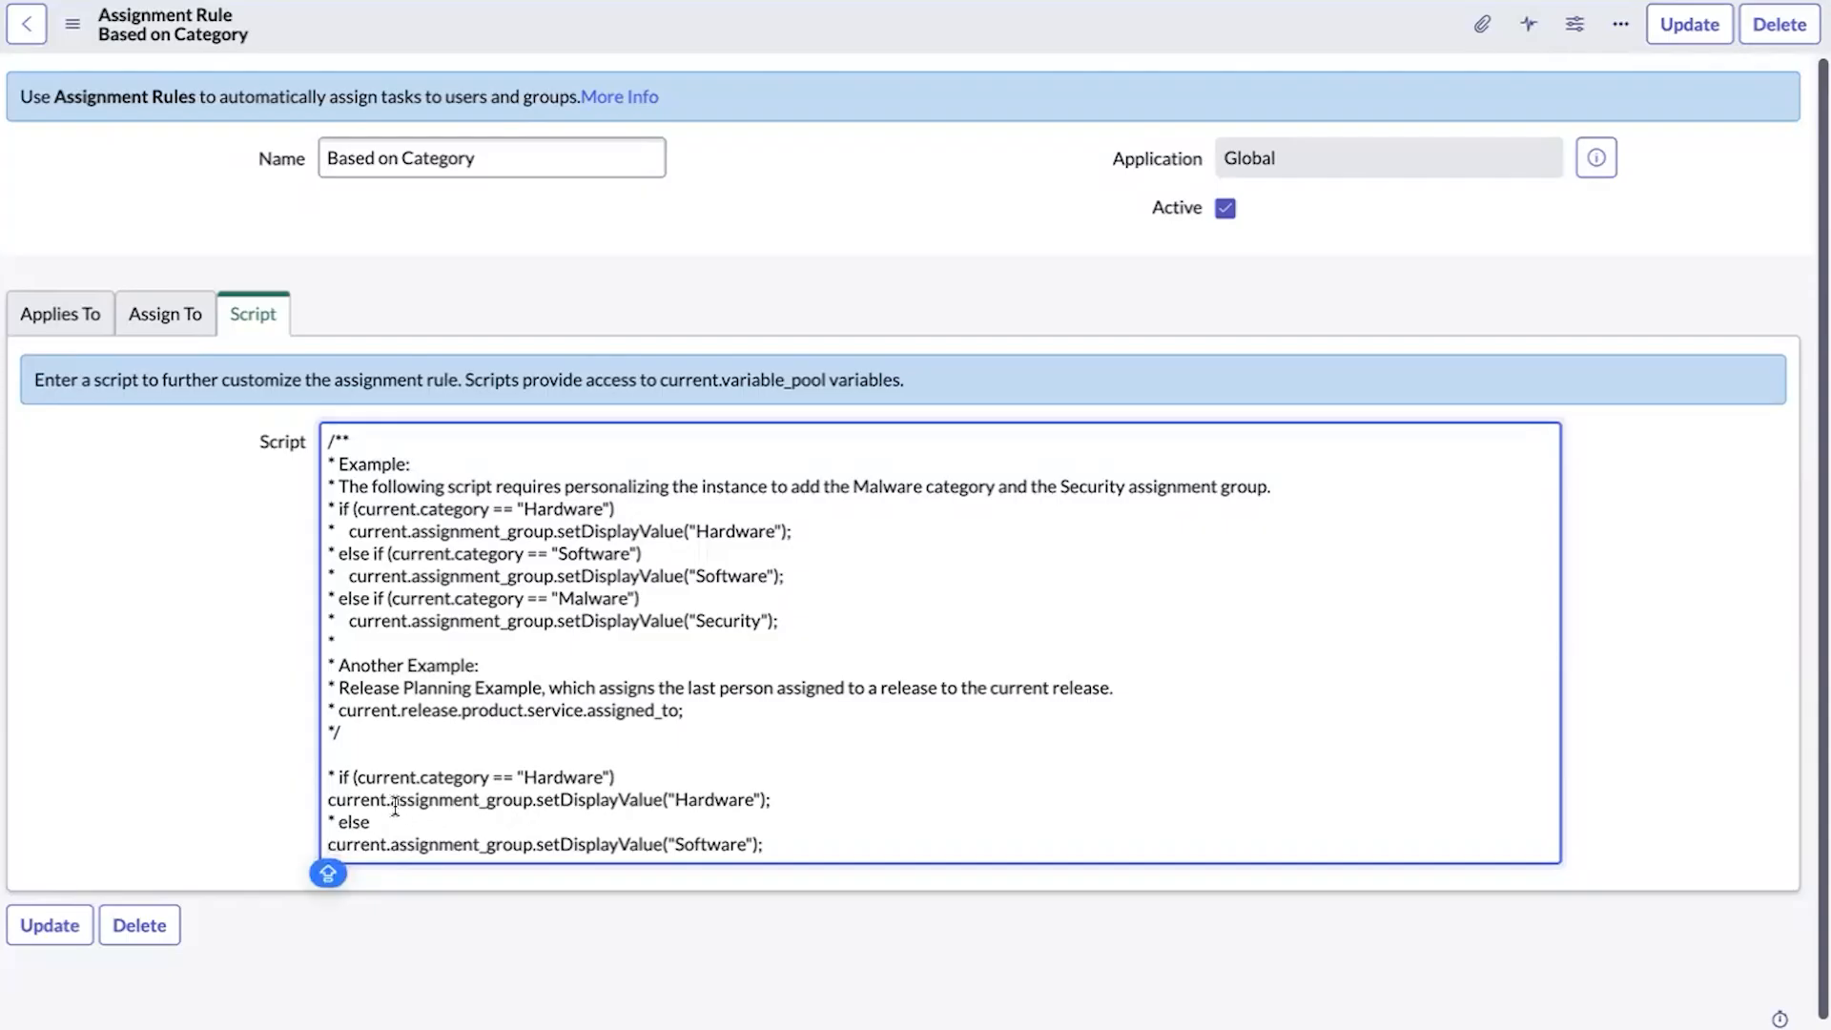
- Replace the Hardware assignment statement under the pasted if with a current.setValue call for 'assignment_group'
drag(390, 801, 786, 796)
key(BackSpace)
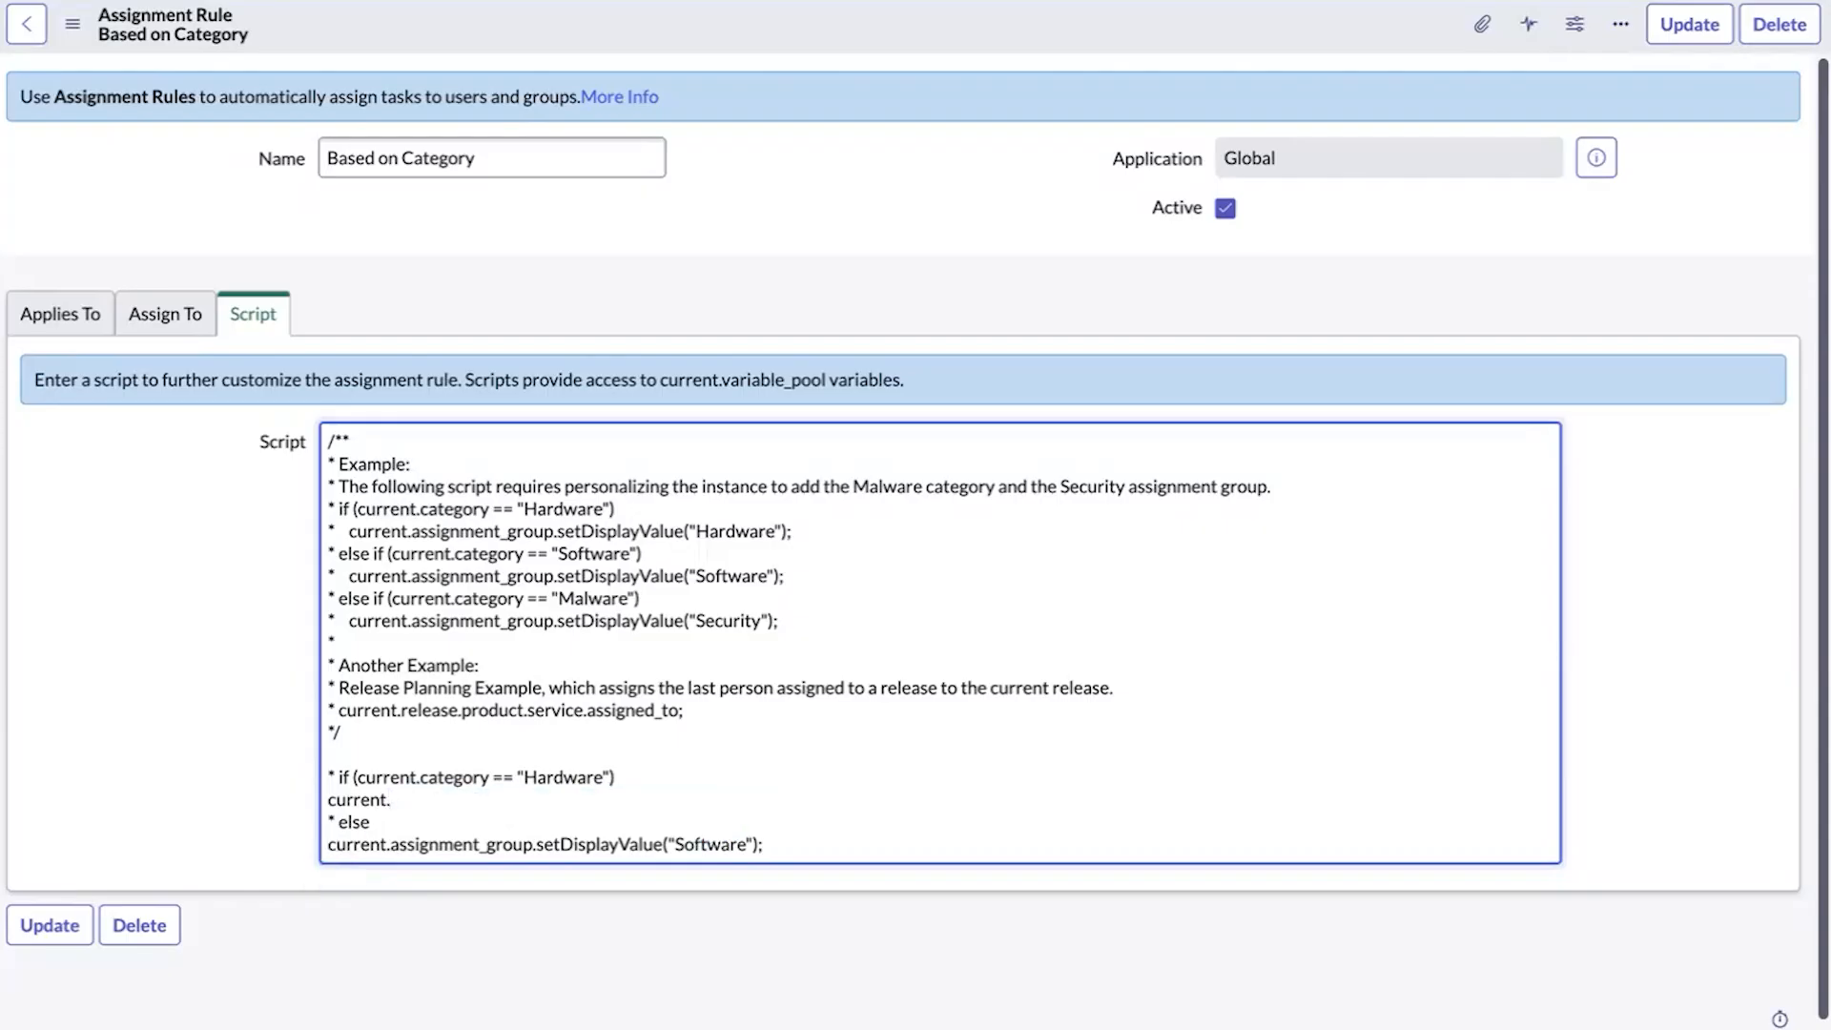
text(se)
double_click(482, 576)
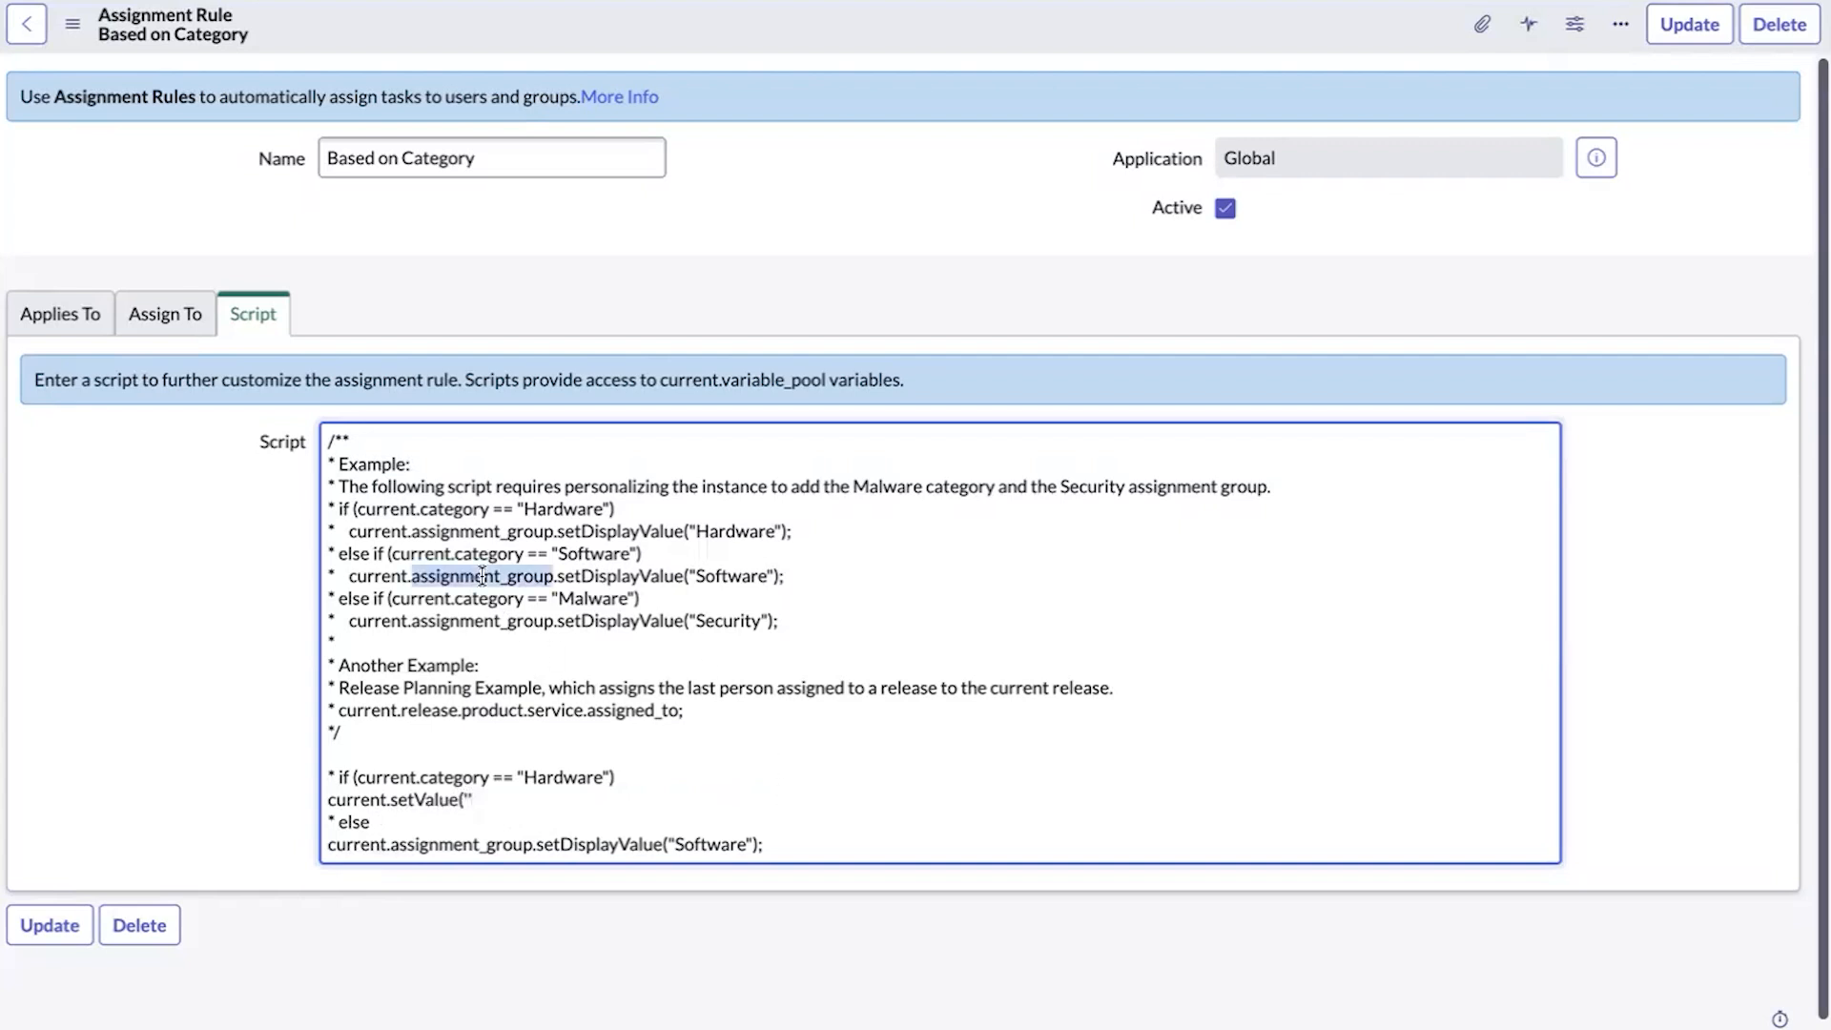
click(462, 797)
text('assignment_group',)
- Change the category in the pasted if condition to "software" and complete the setValue call with an empty second argument
double_click(569, 775)
text(softwaare)
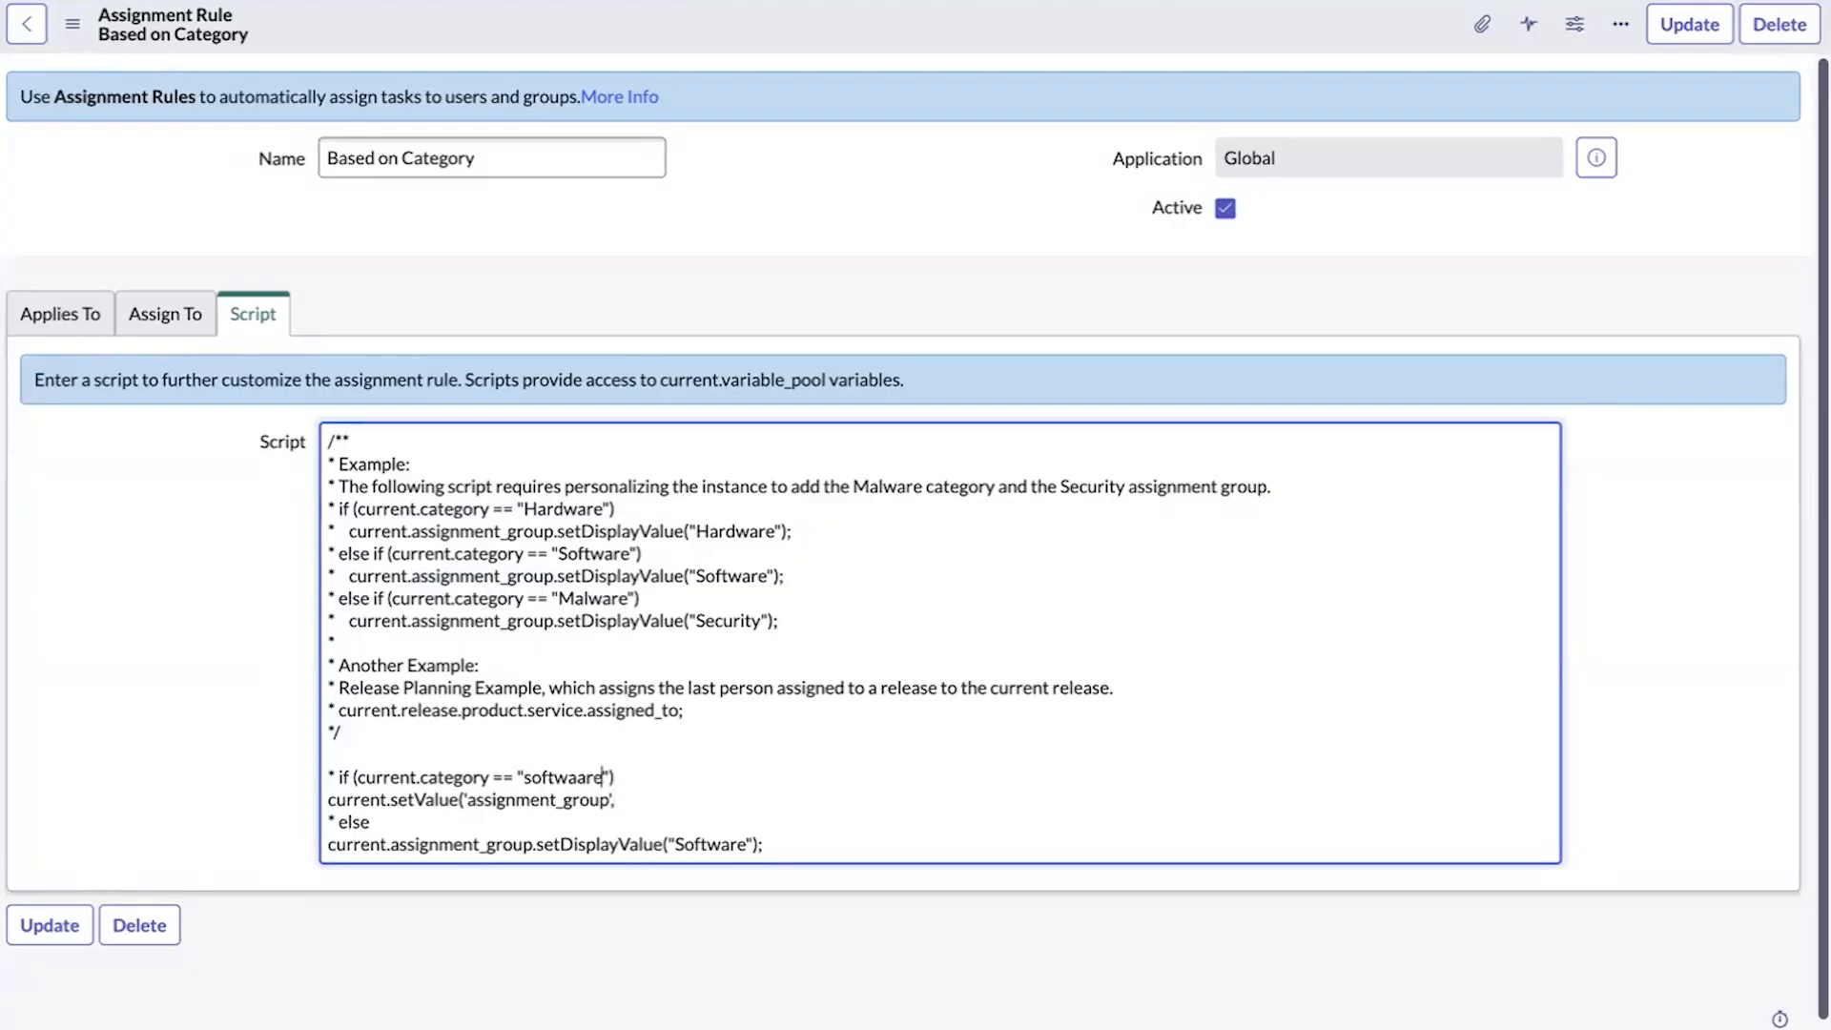
key(BackSpace)
key(BackSpace)
key(BackSpace)
text(re)
text(')
- Remove the asterisks before the pasted if and else, along with the blank line above the if
click(341, 821)
key(BackSpace)
key(BackSpace)
click(341, 776)
key(BackSpace)
key(BackSpace)
key(BackSpace)
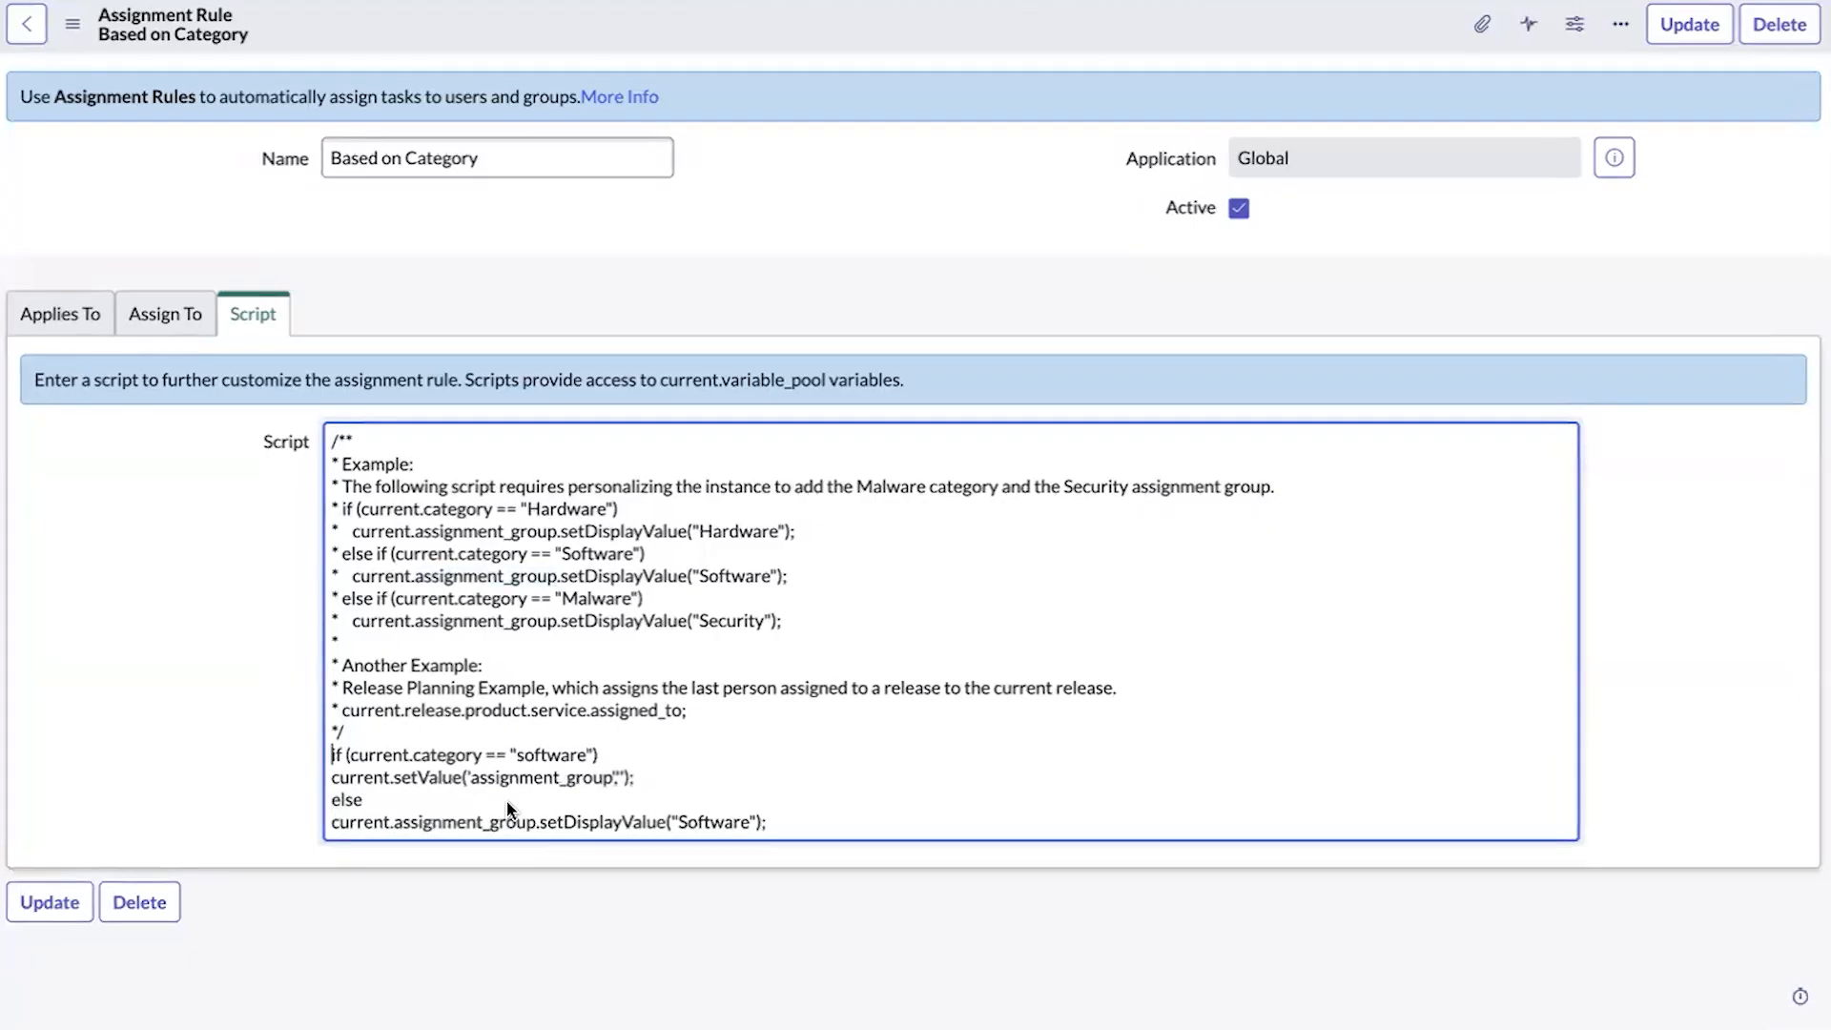
- Replace the statement under else with a copy of the current.setValue('assignment_group','') line
drag(635, 777, 324, 777)
key(ctrl+c)
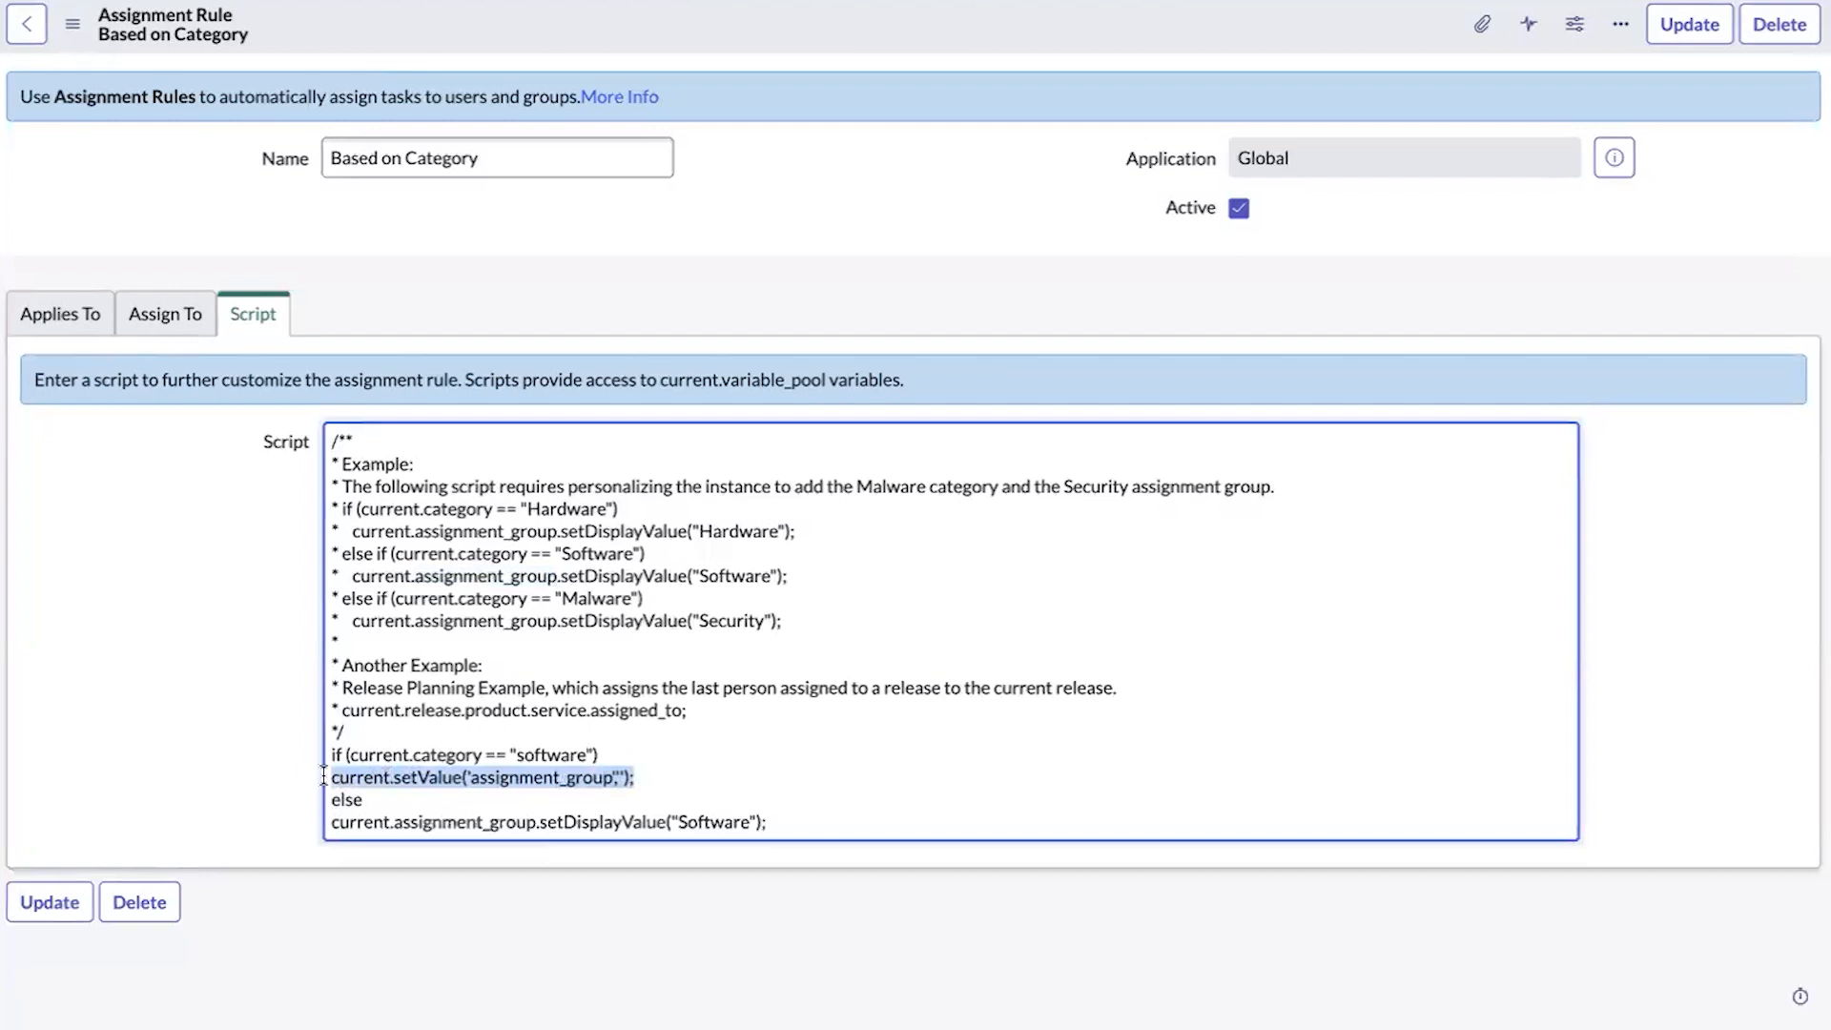
click(799, 822)
key(shift+Home)
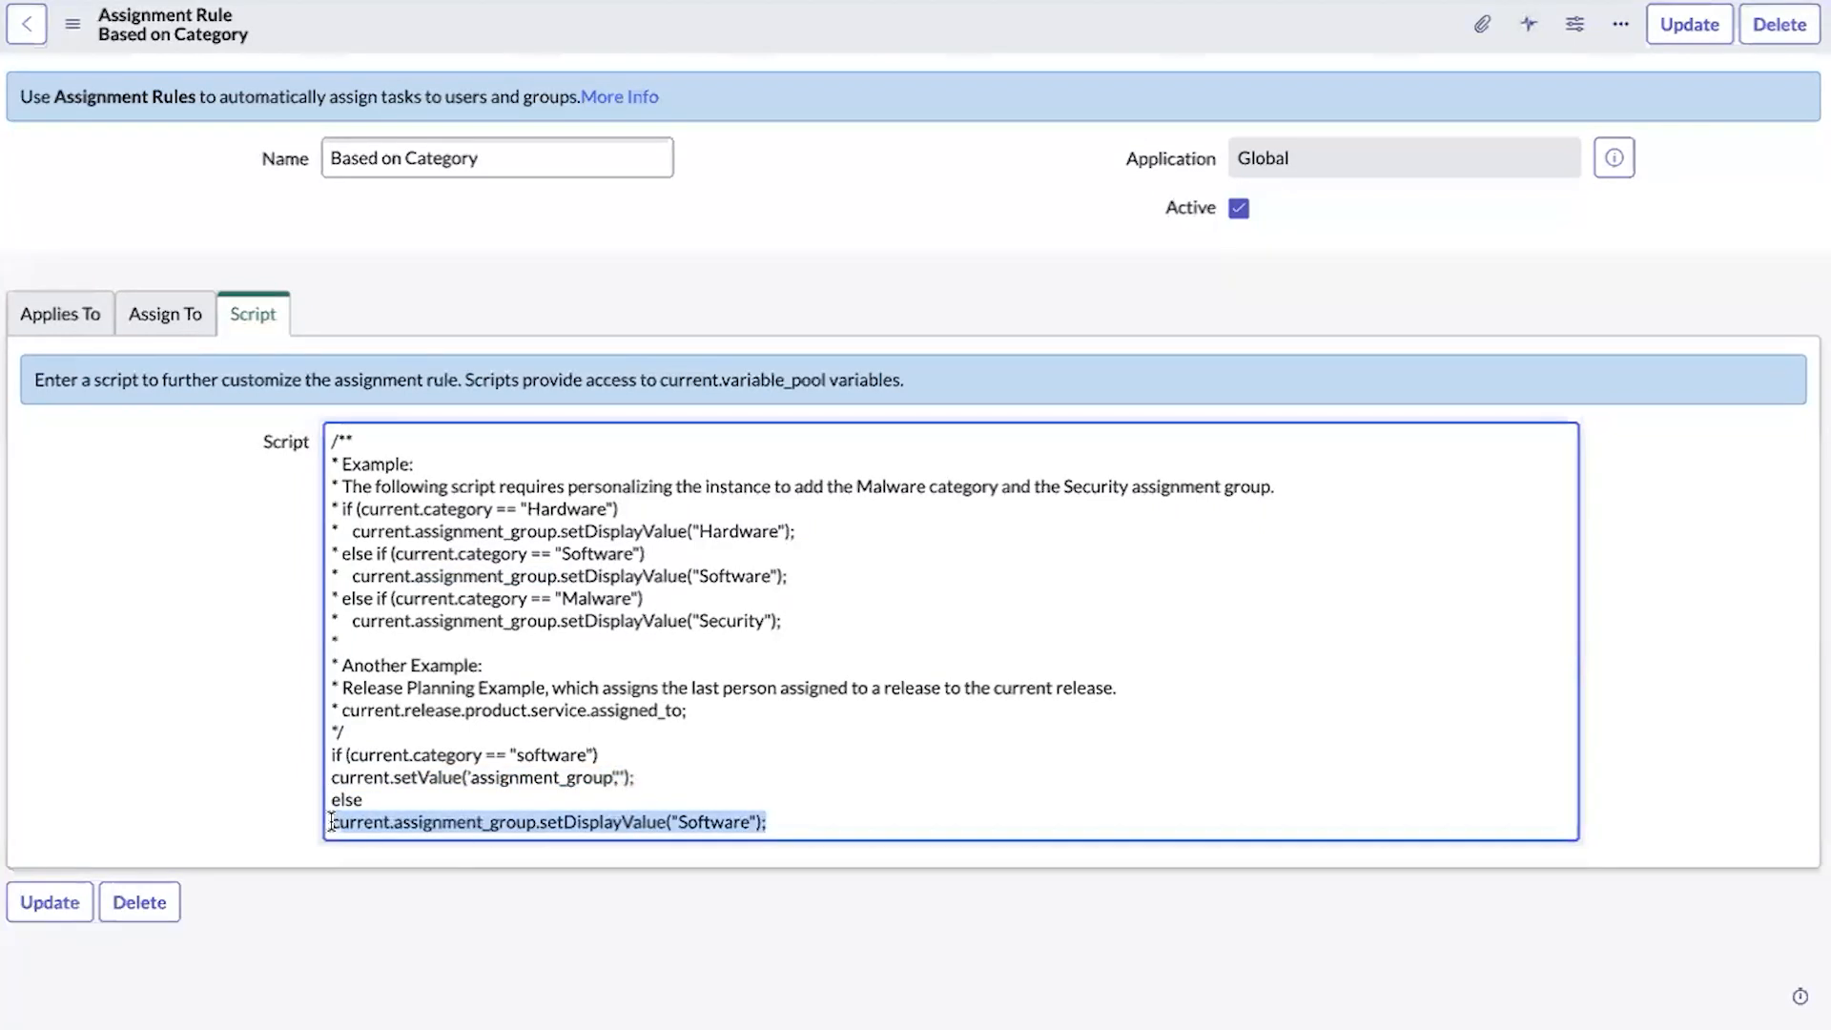
key(ctrl+v)
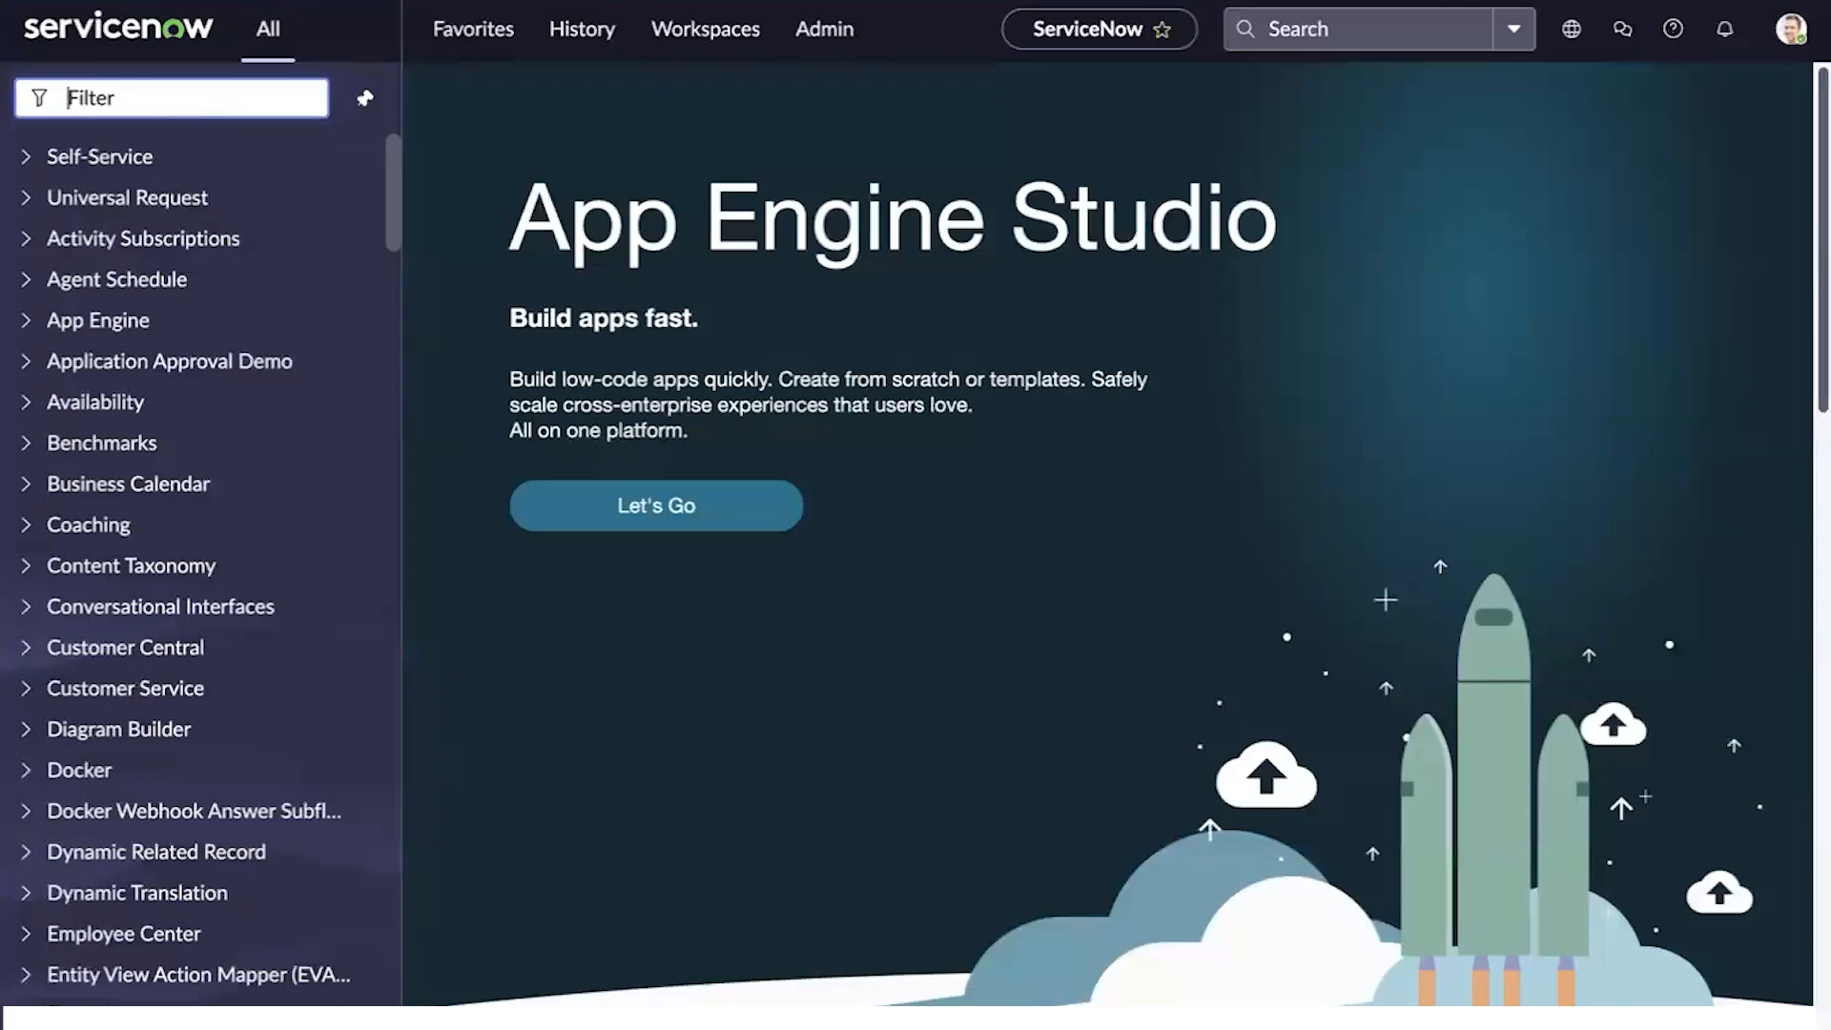
- Open the system's Groups list and filter it by the name "software"
text(groups)
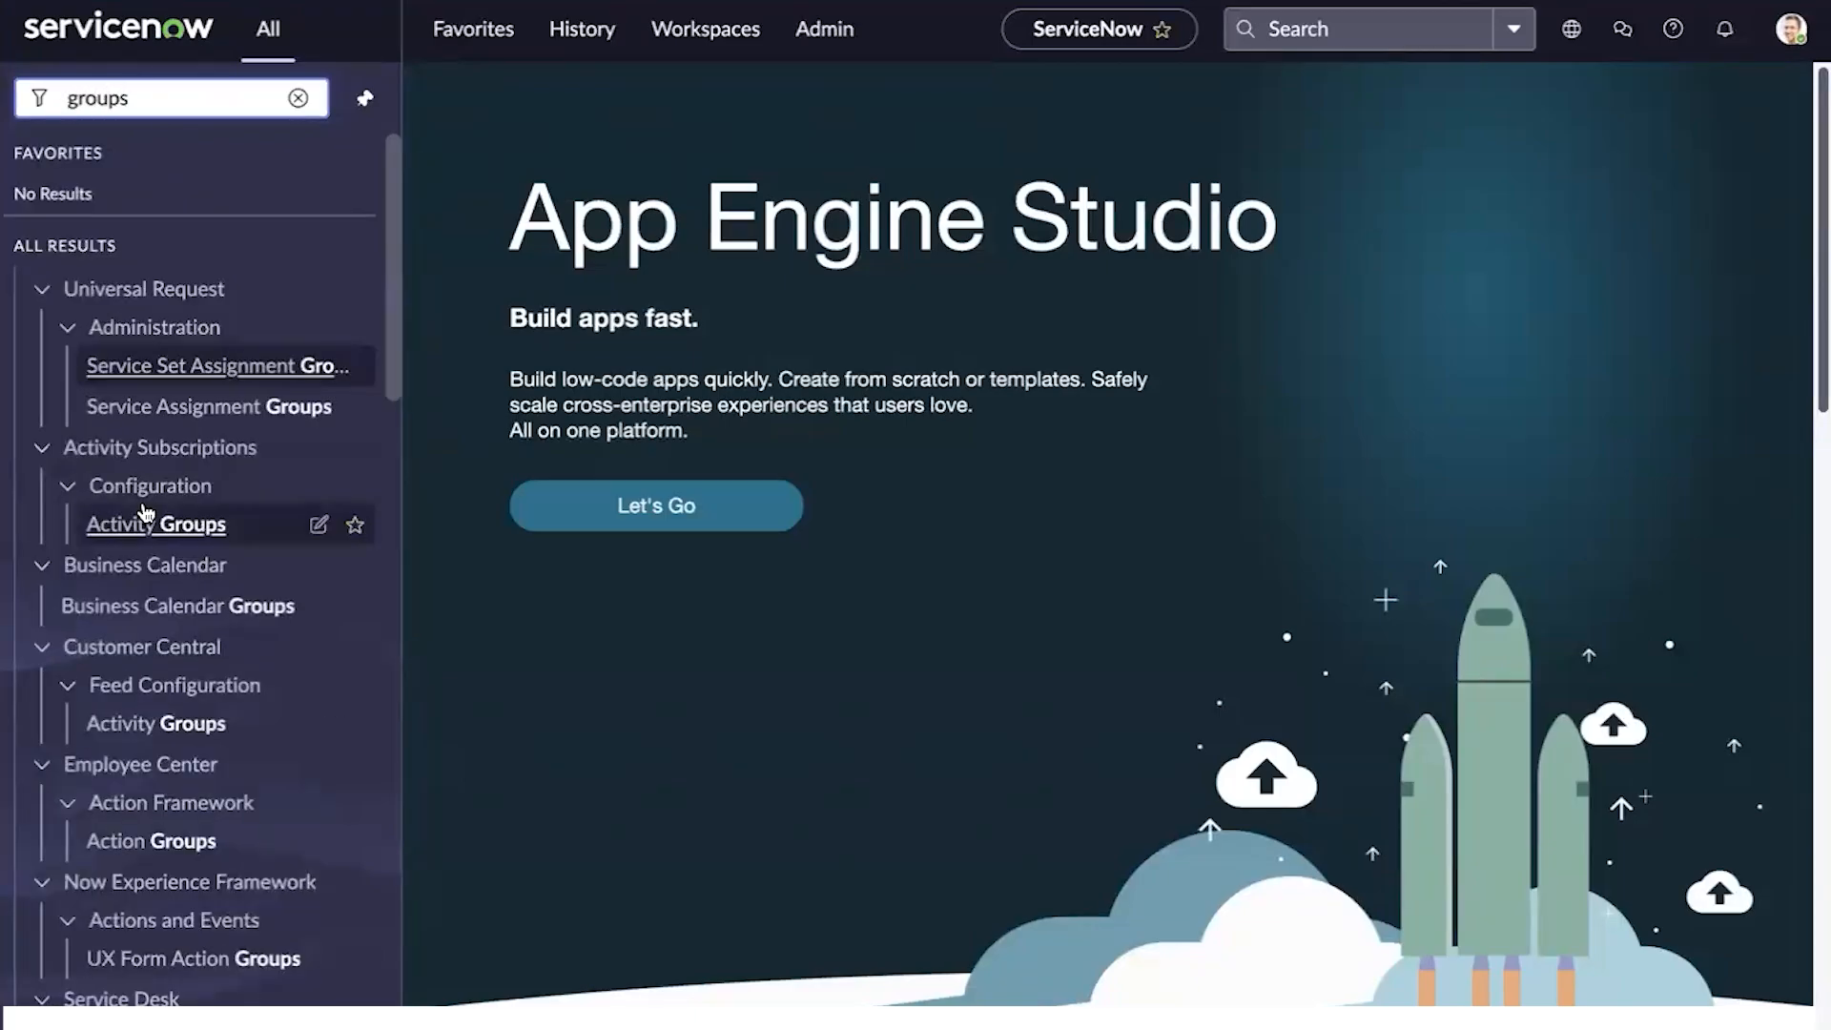
scroll(141, 577, down, 15)
click(119, 655)
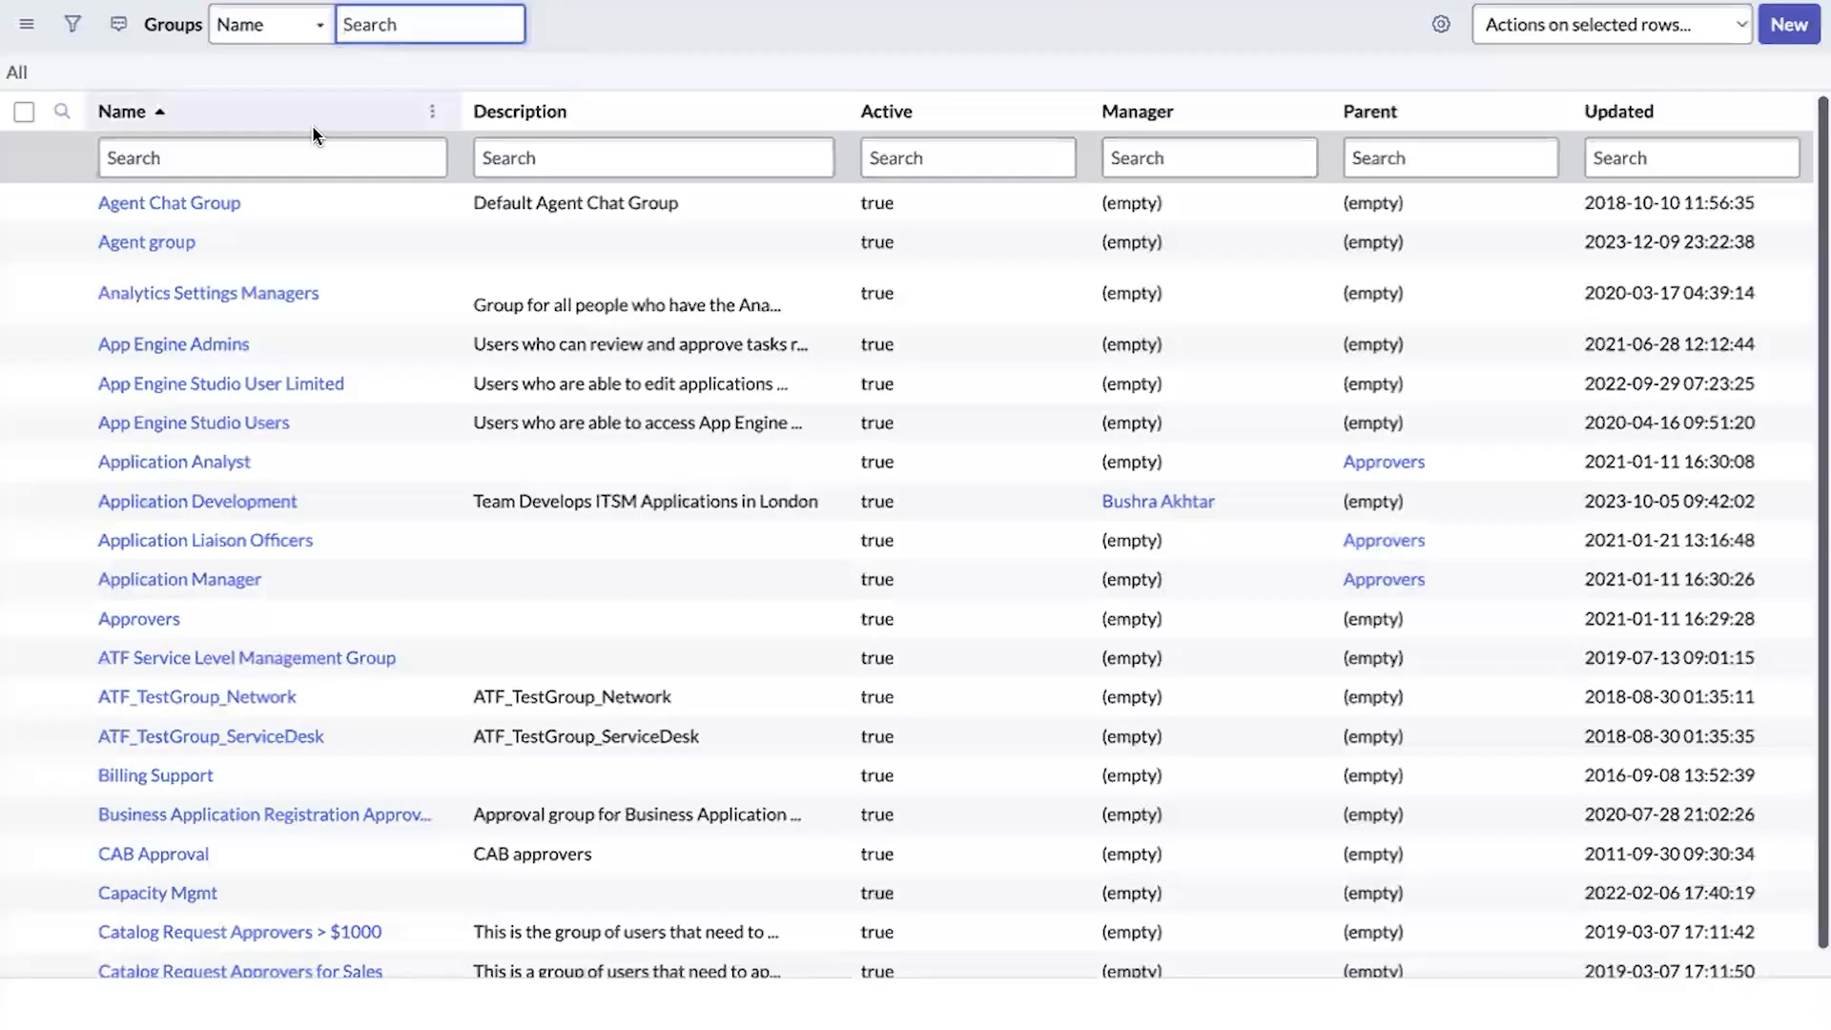
click(286, 155)
text(software)
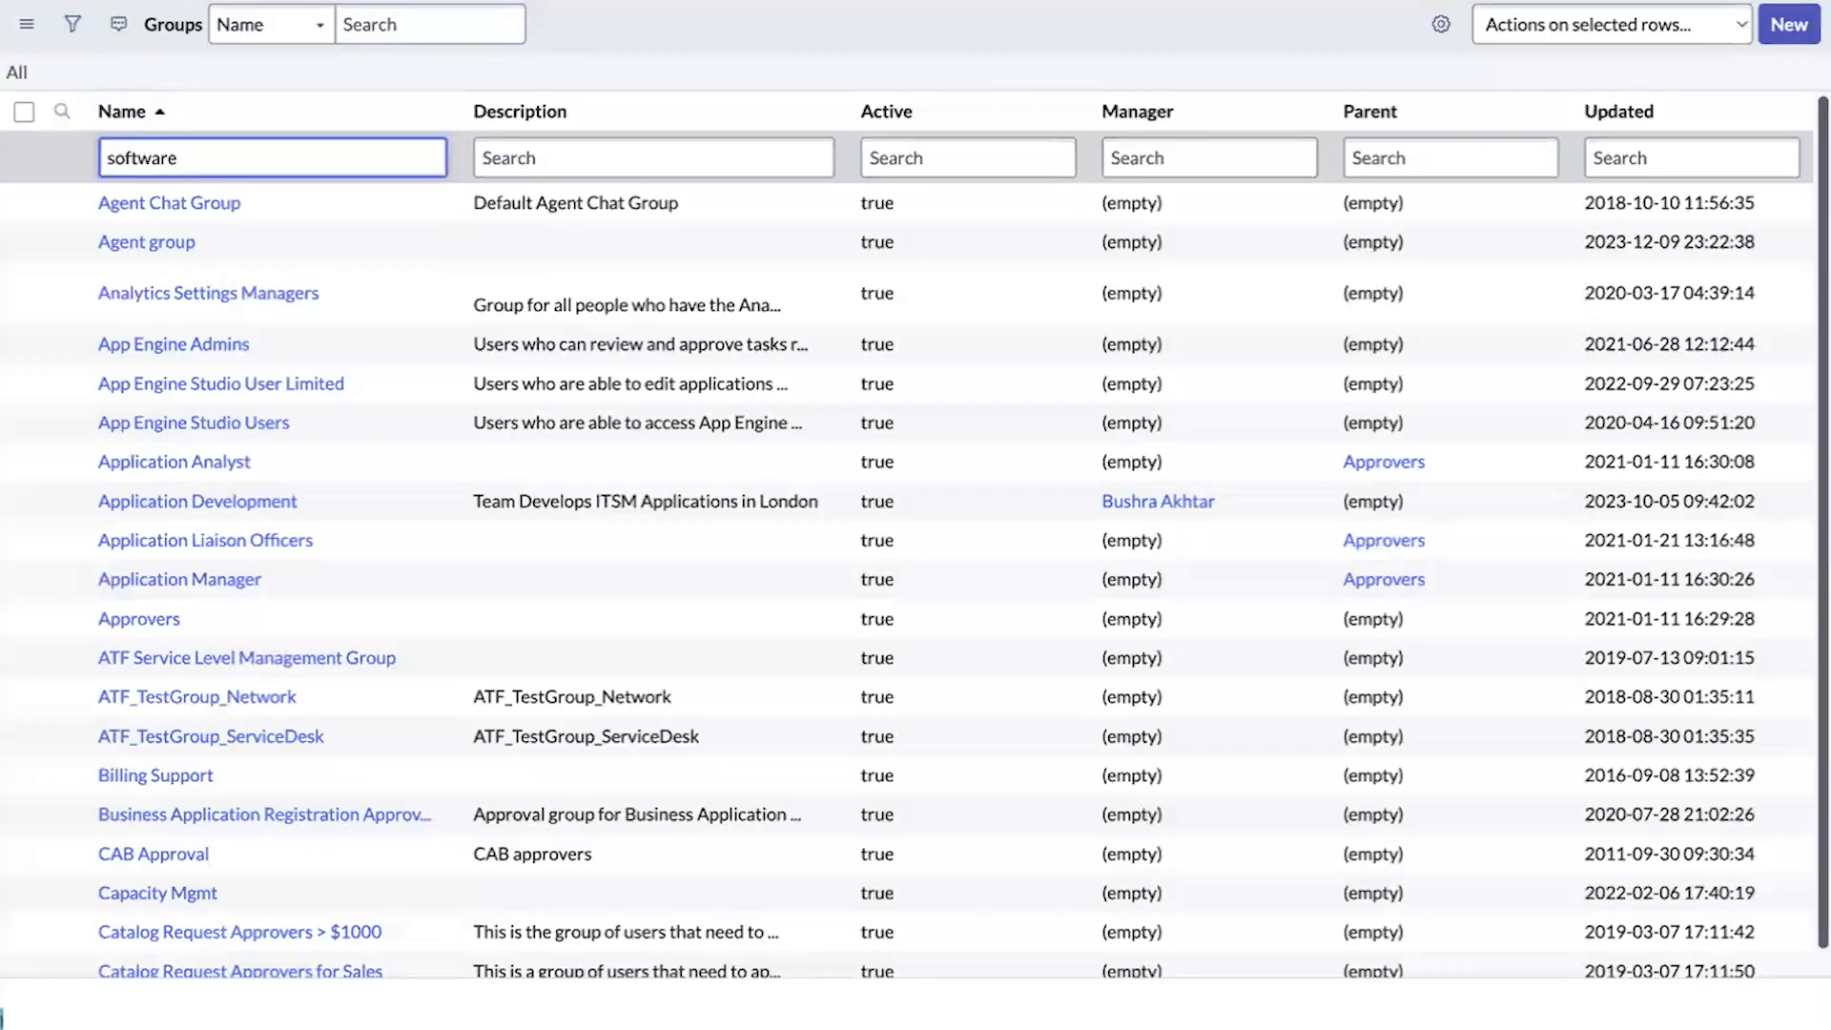
key(Return)
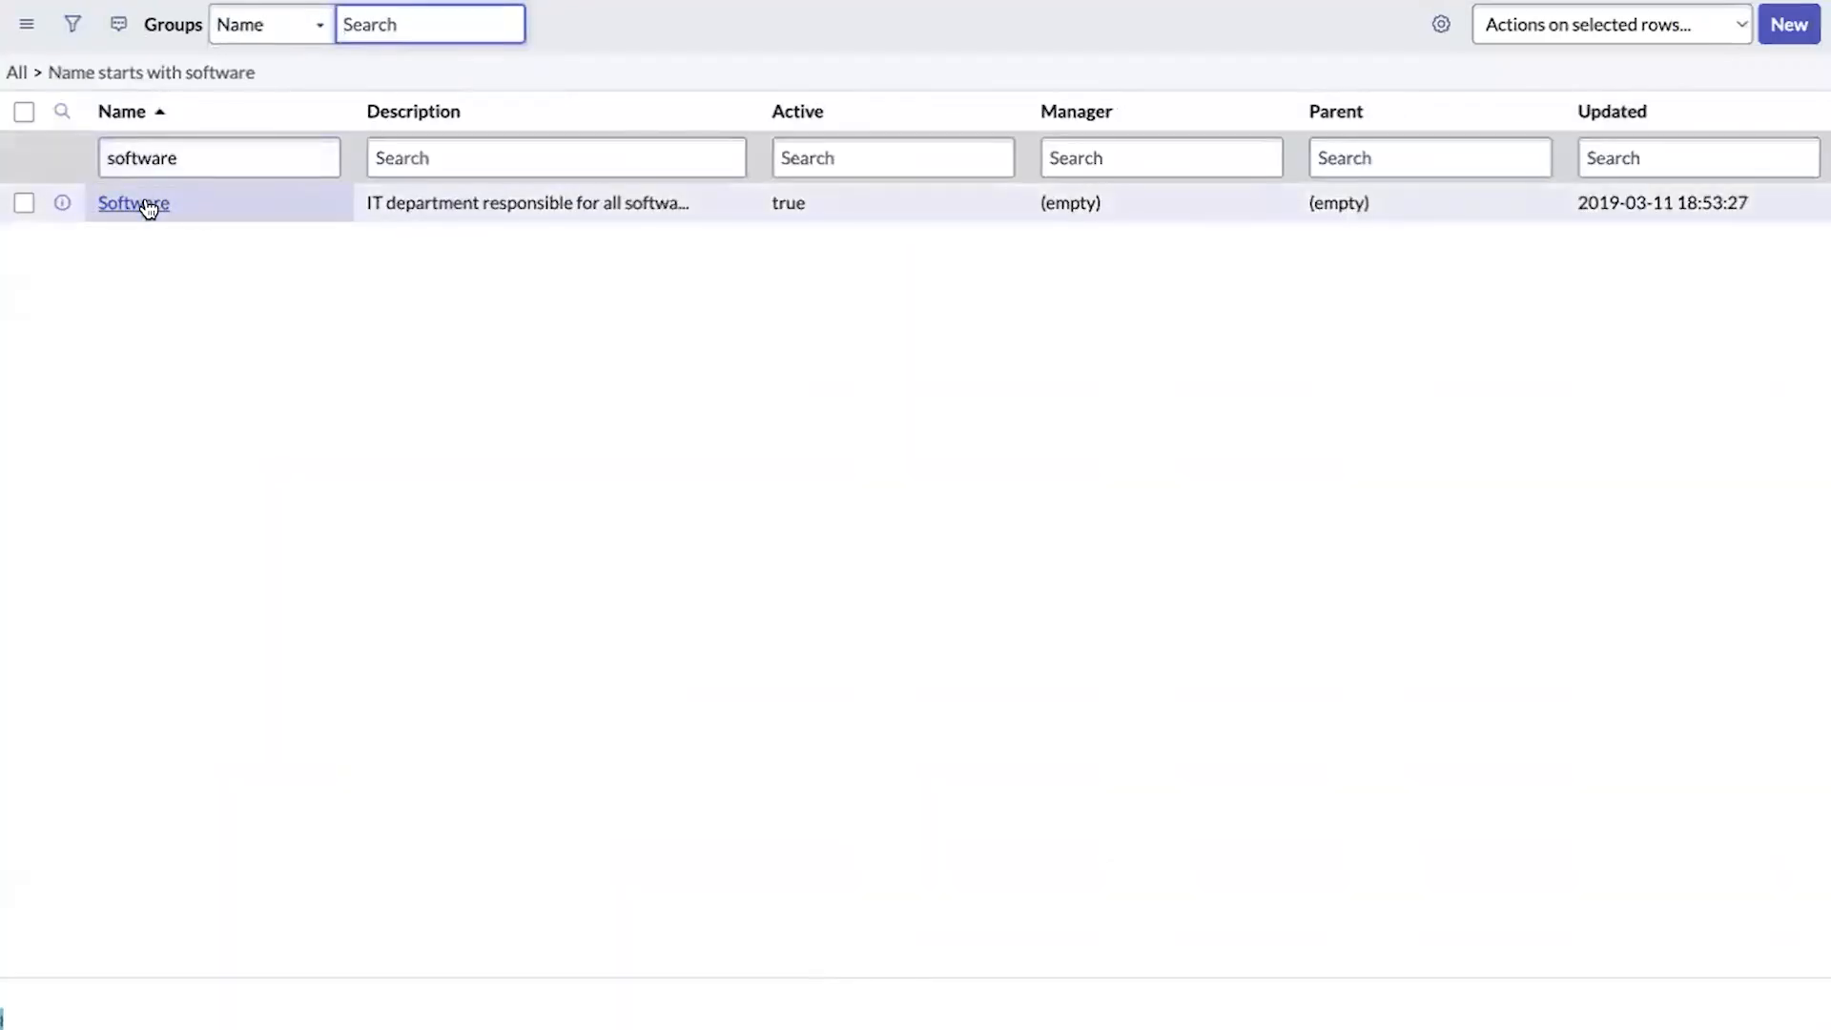
- Change the name filter of the Groups list to "Hardware"
double_click(188, 151)
key(BackSpace)
text(Hardware)
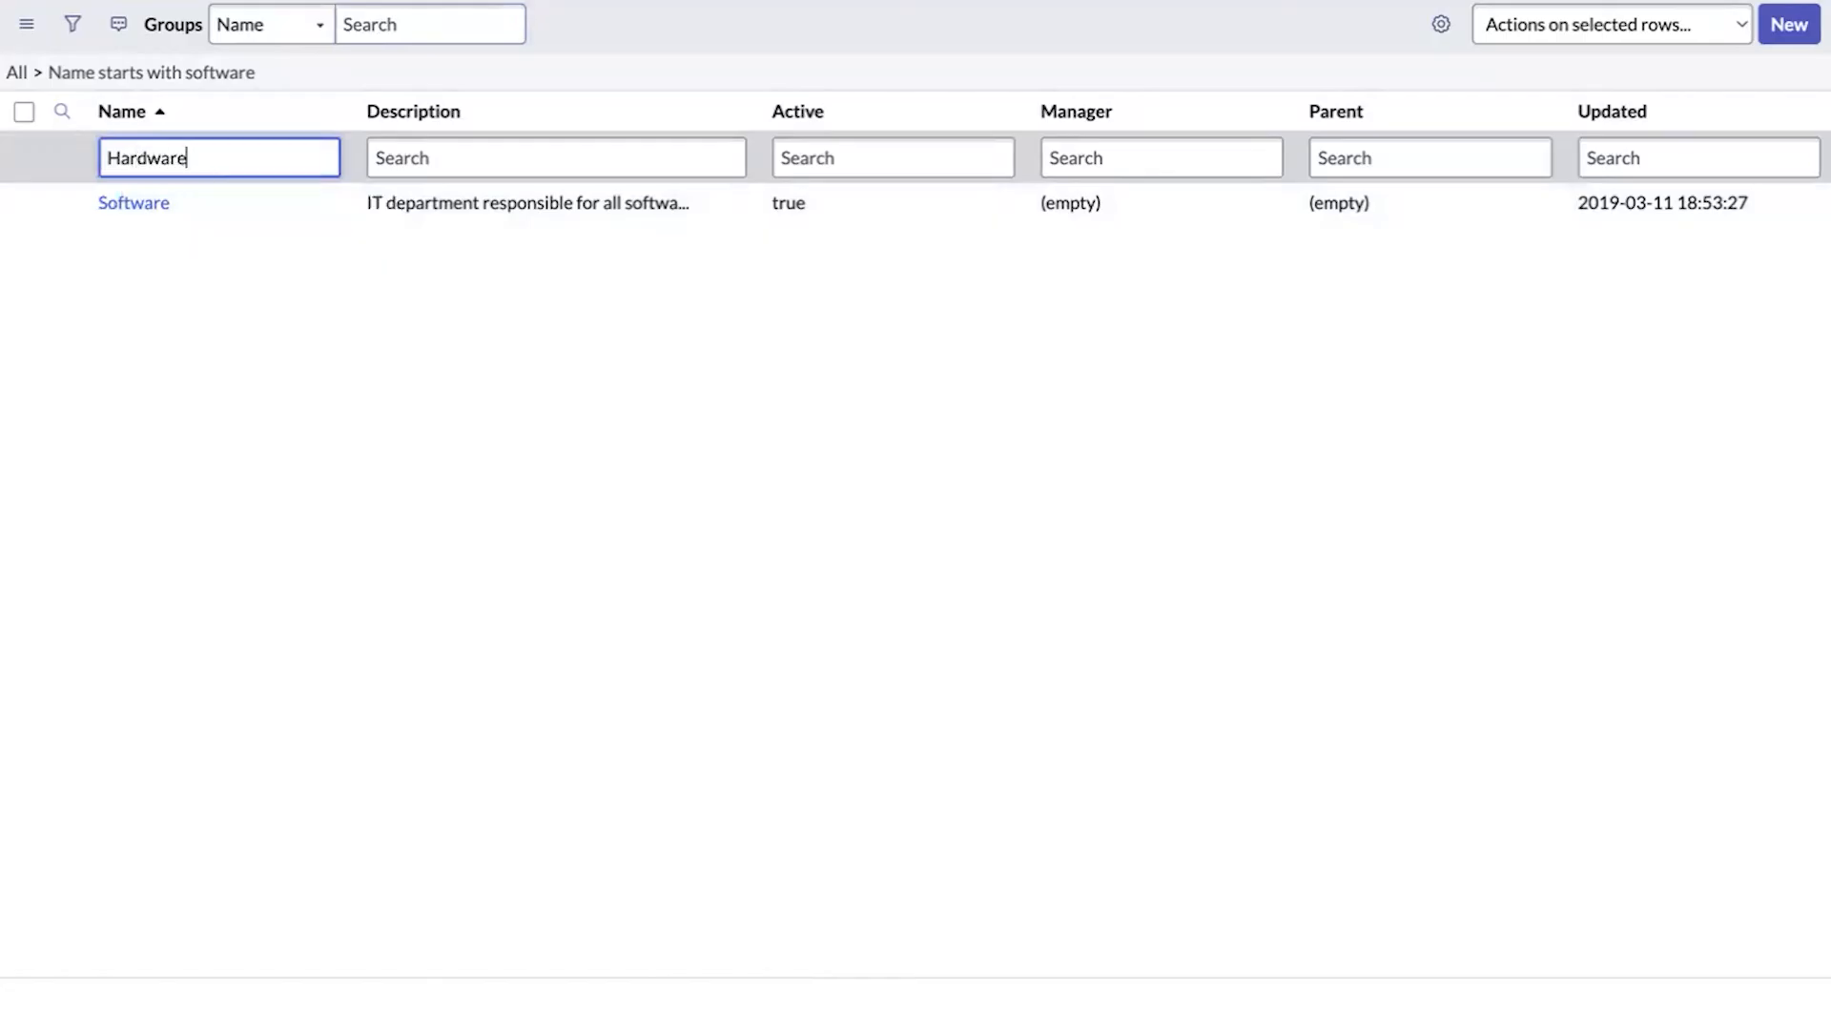
key(Return)
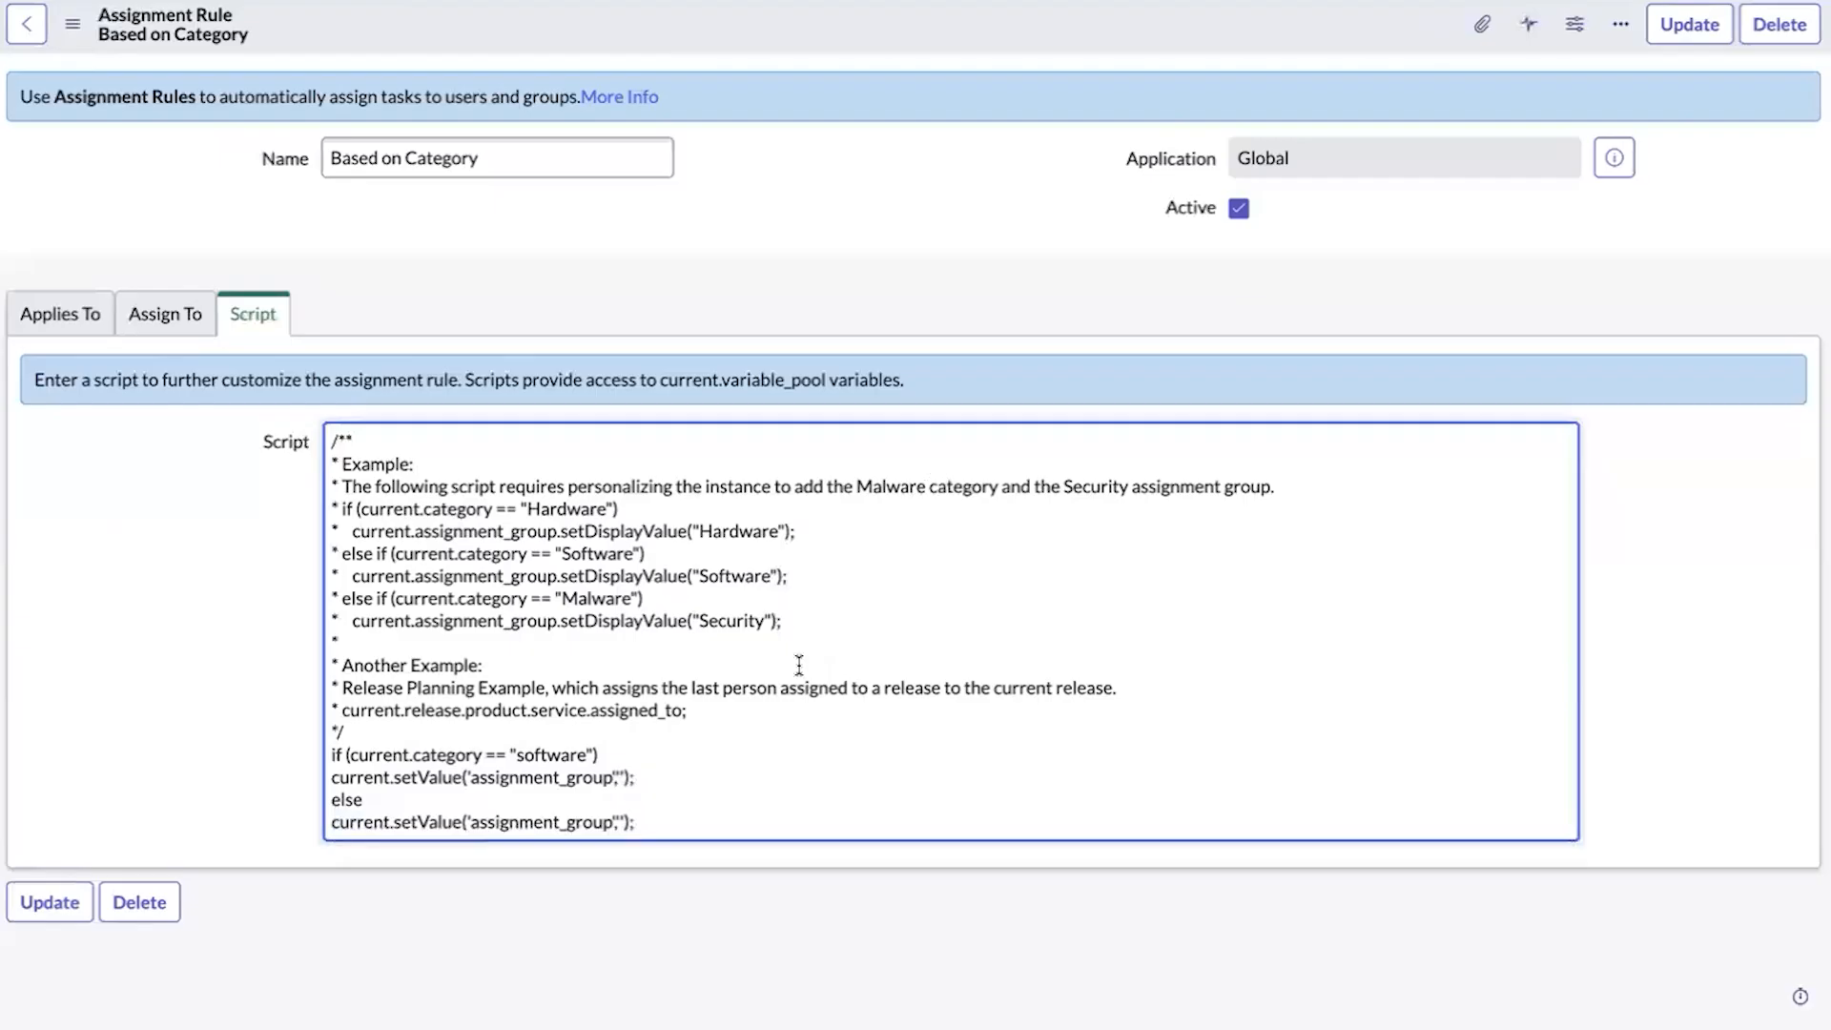
- Insert the Software group's sys_id in the software branch and the Hardware group's sys_id in the else branch, and save the rule
click(619, 777)
key(ctrl+v)
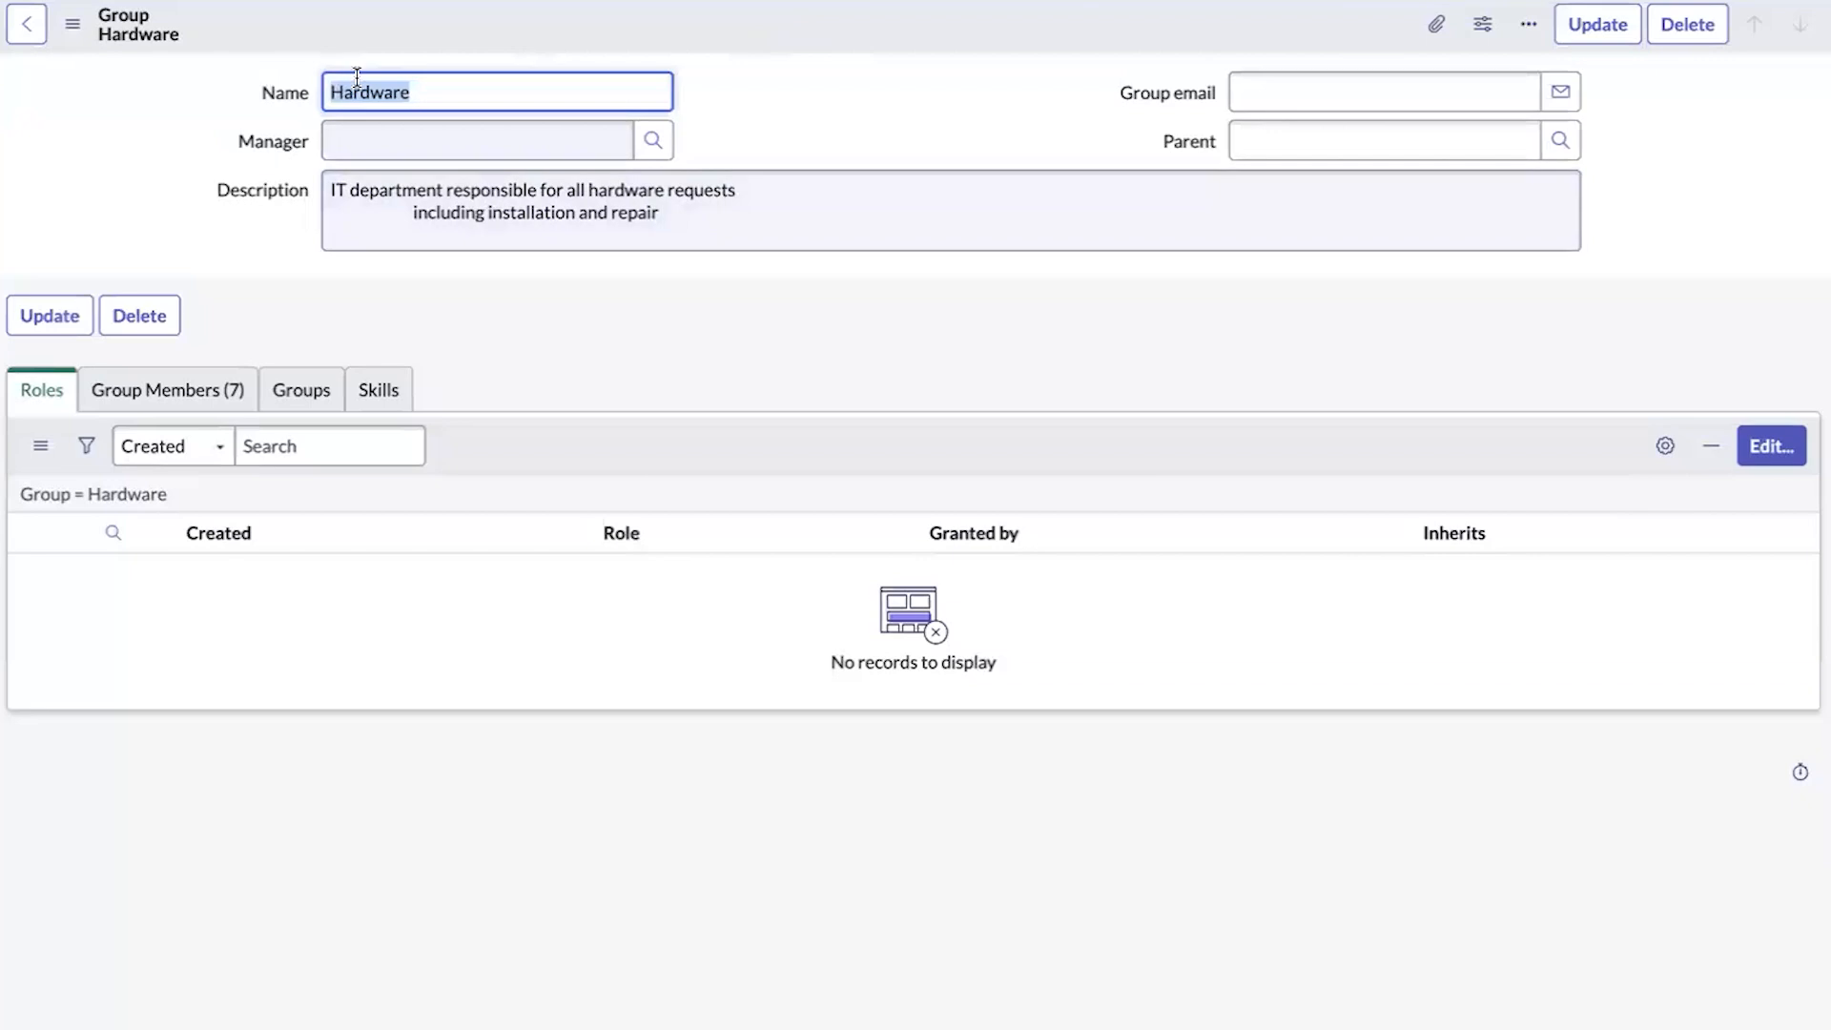
right_click(459, 26)
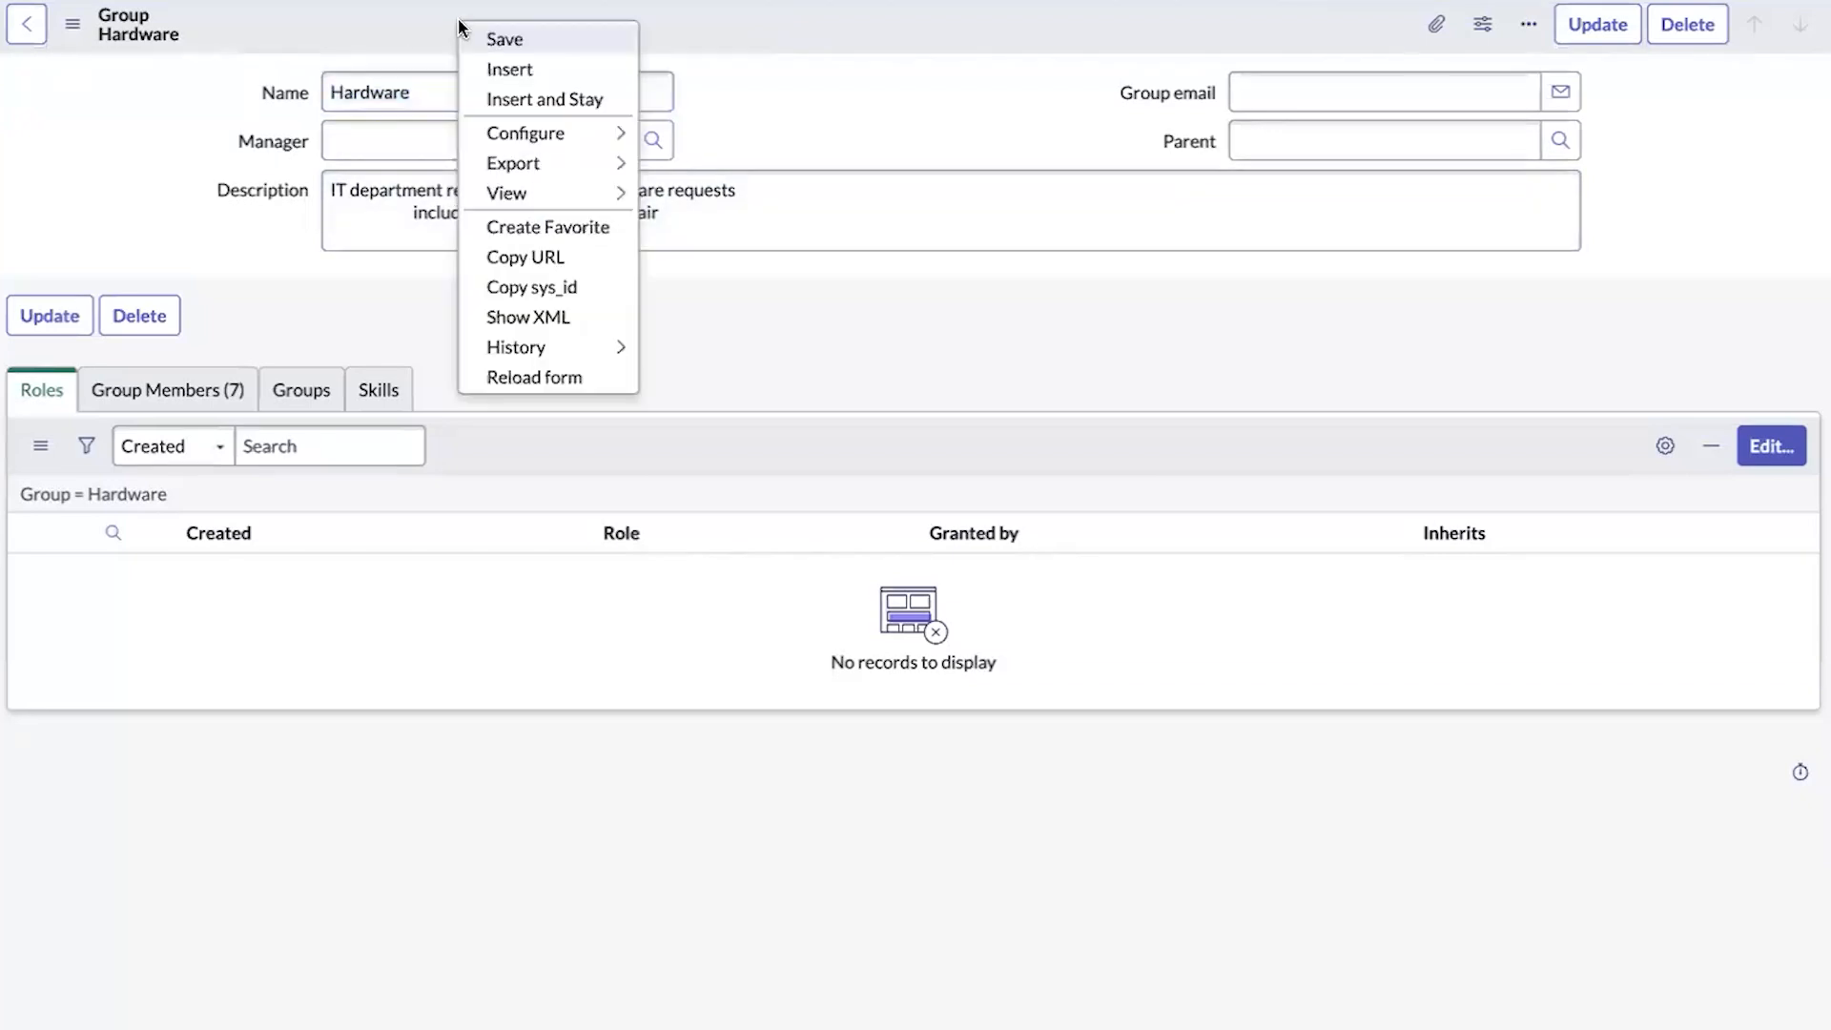
click(532, 286)
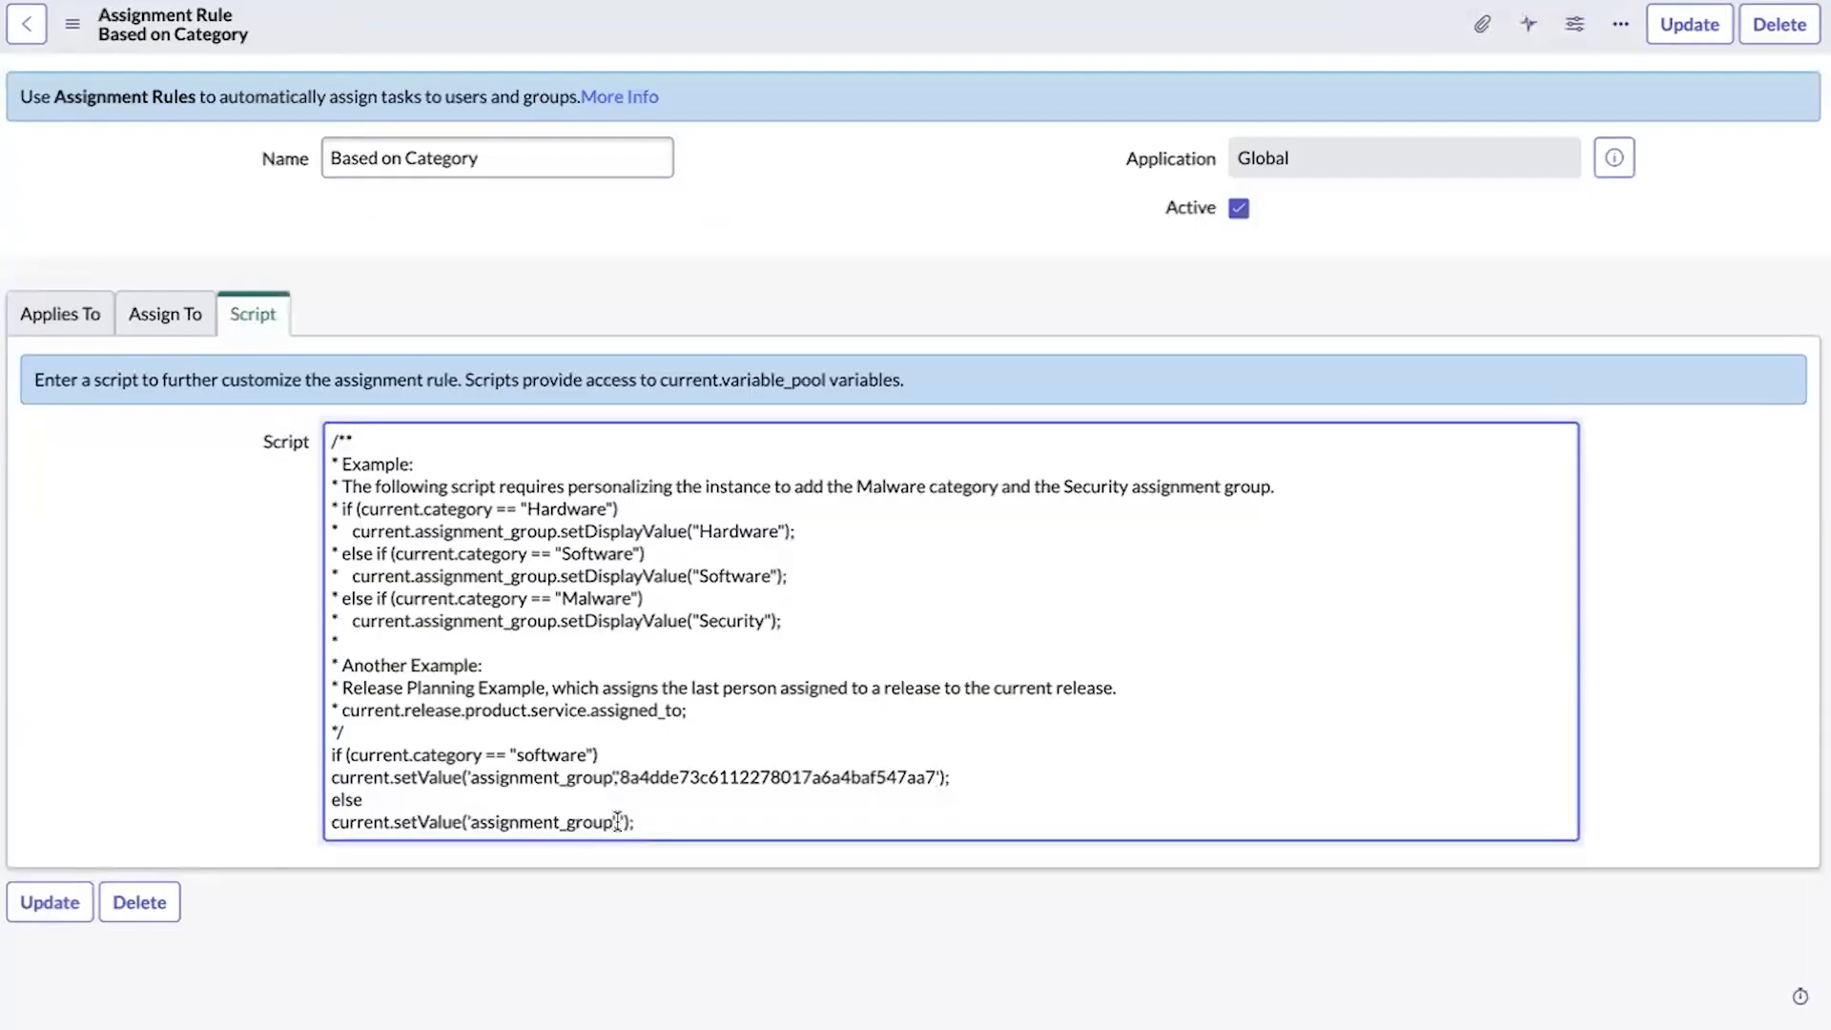
click(618, 822)
key(ctrl+v)
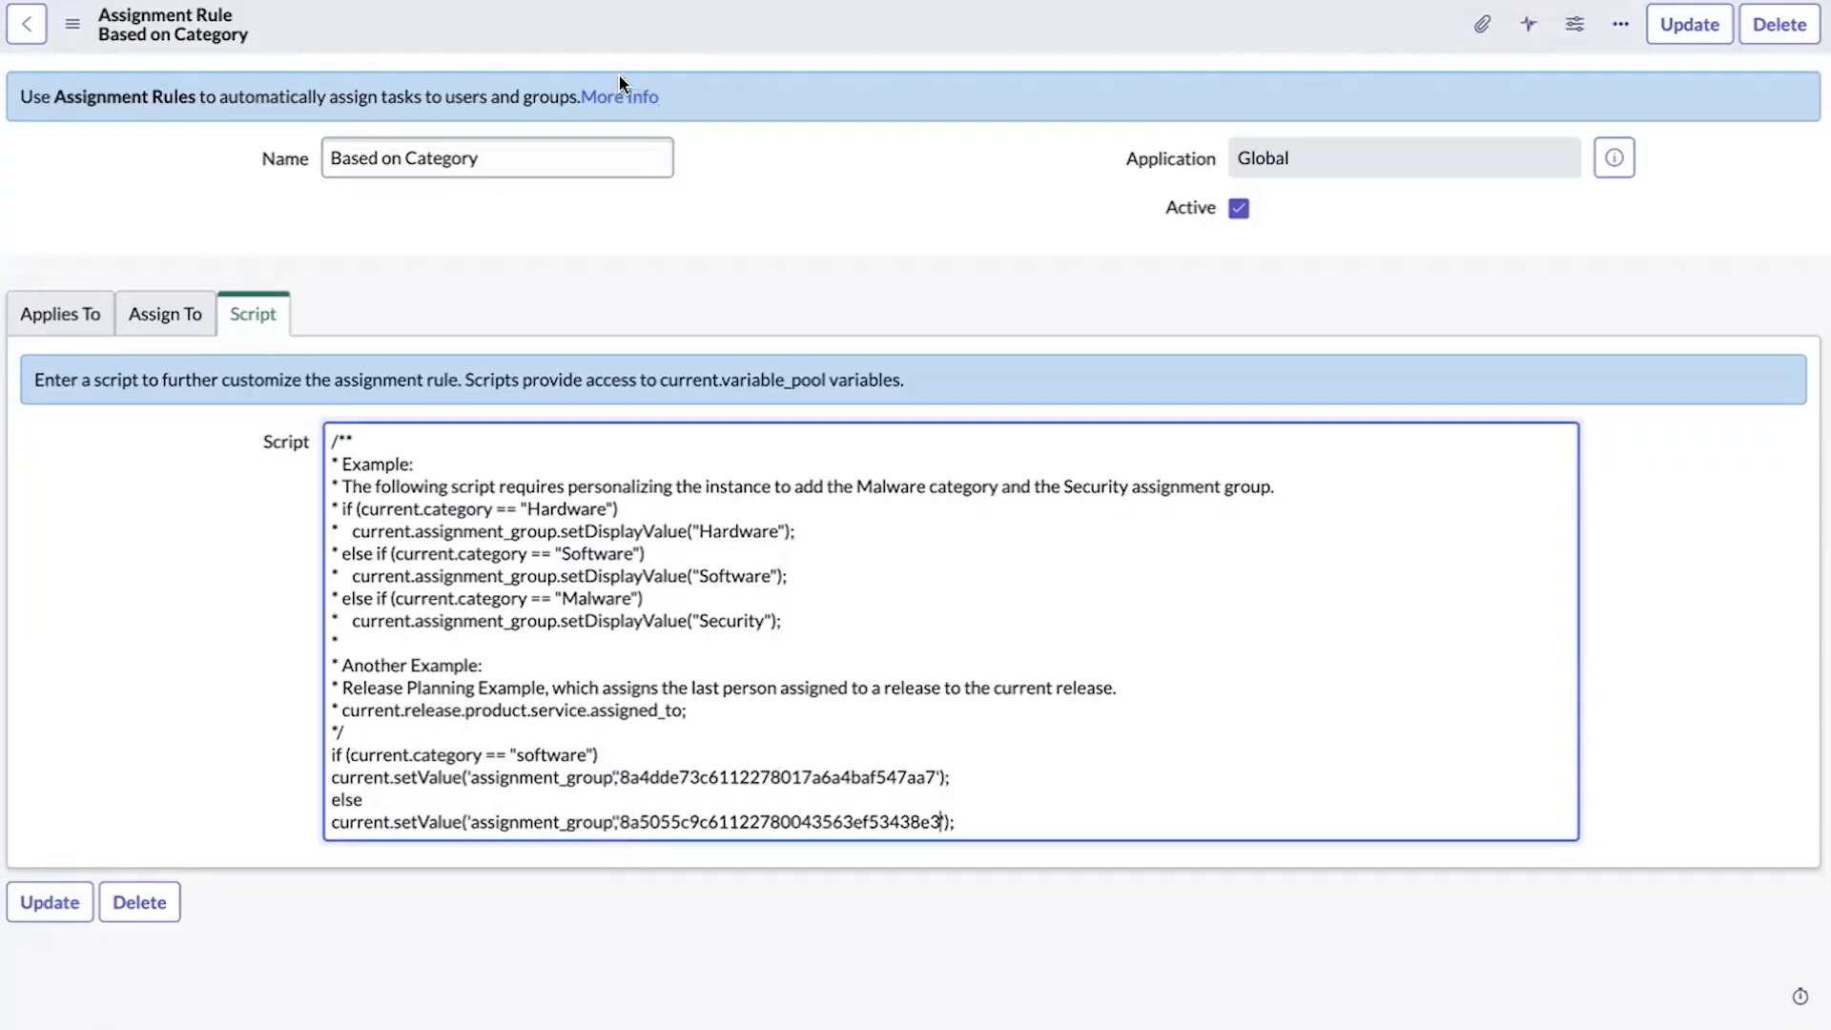
right_click(549, 17)
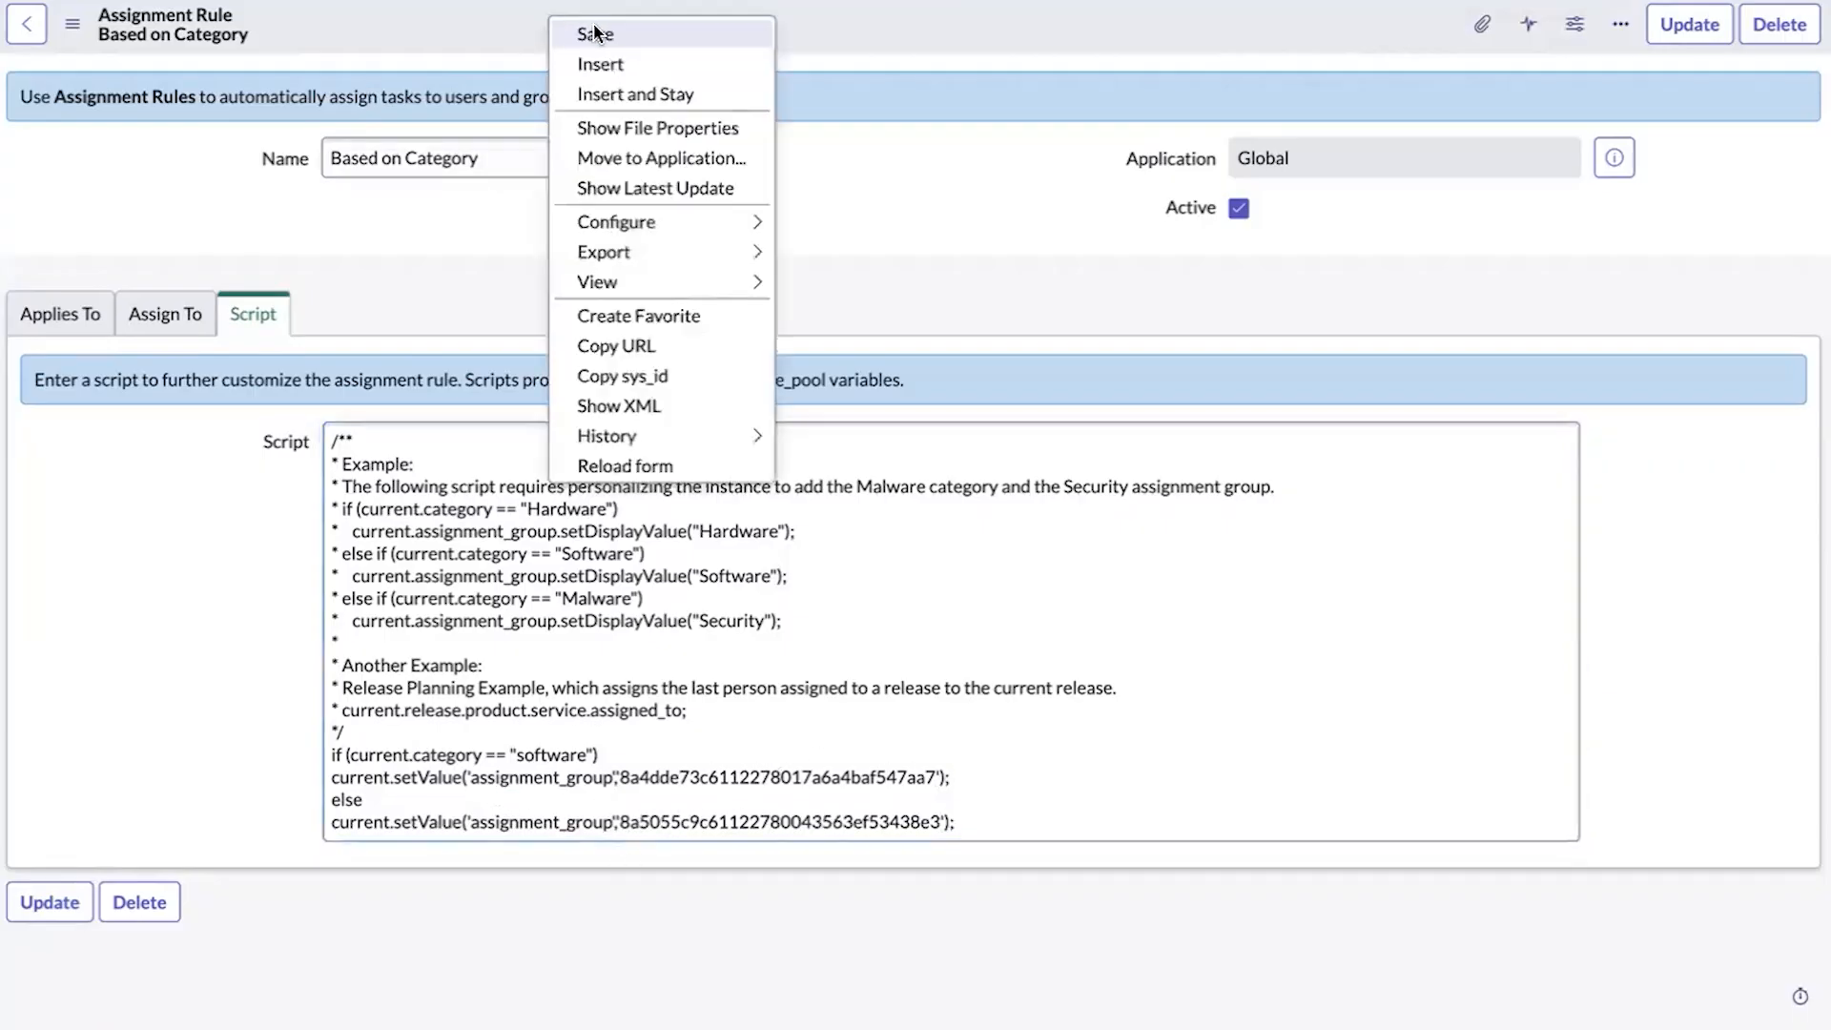
click(593, 31)
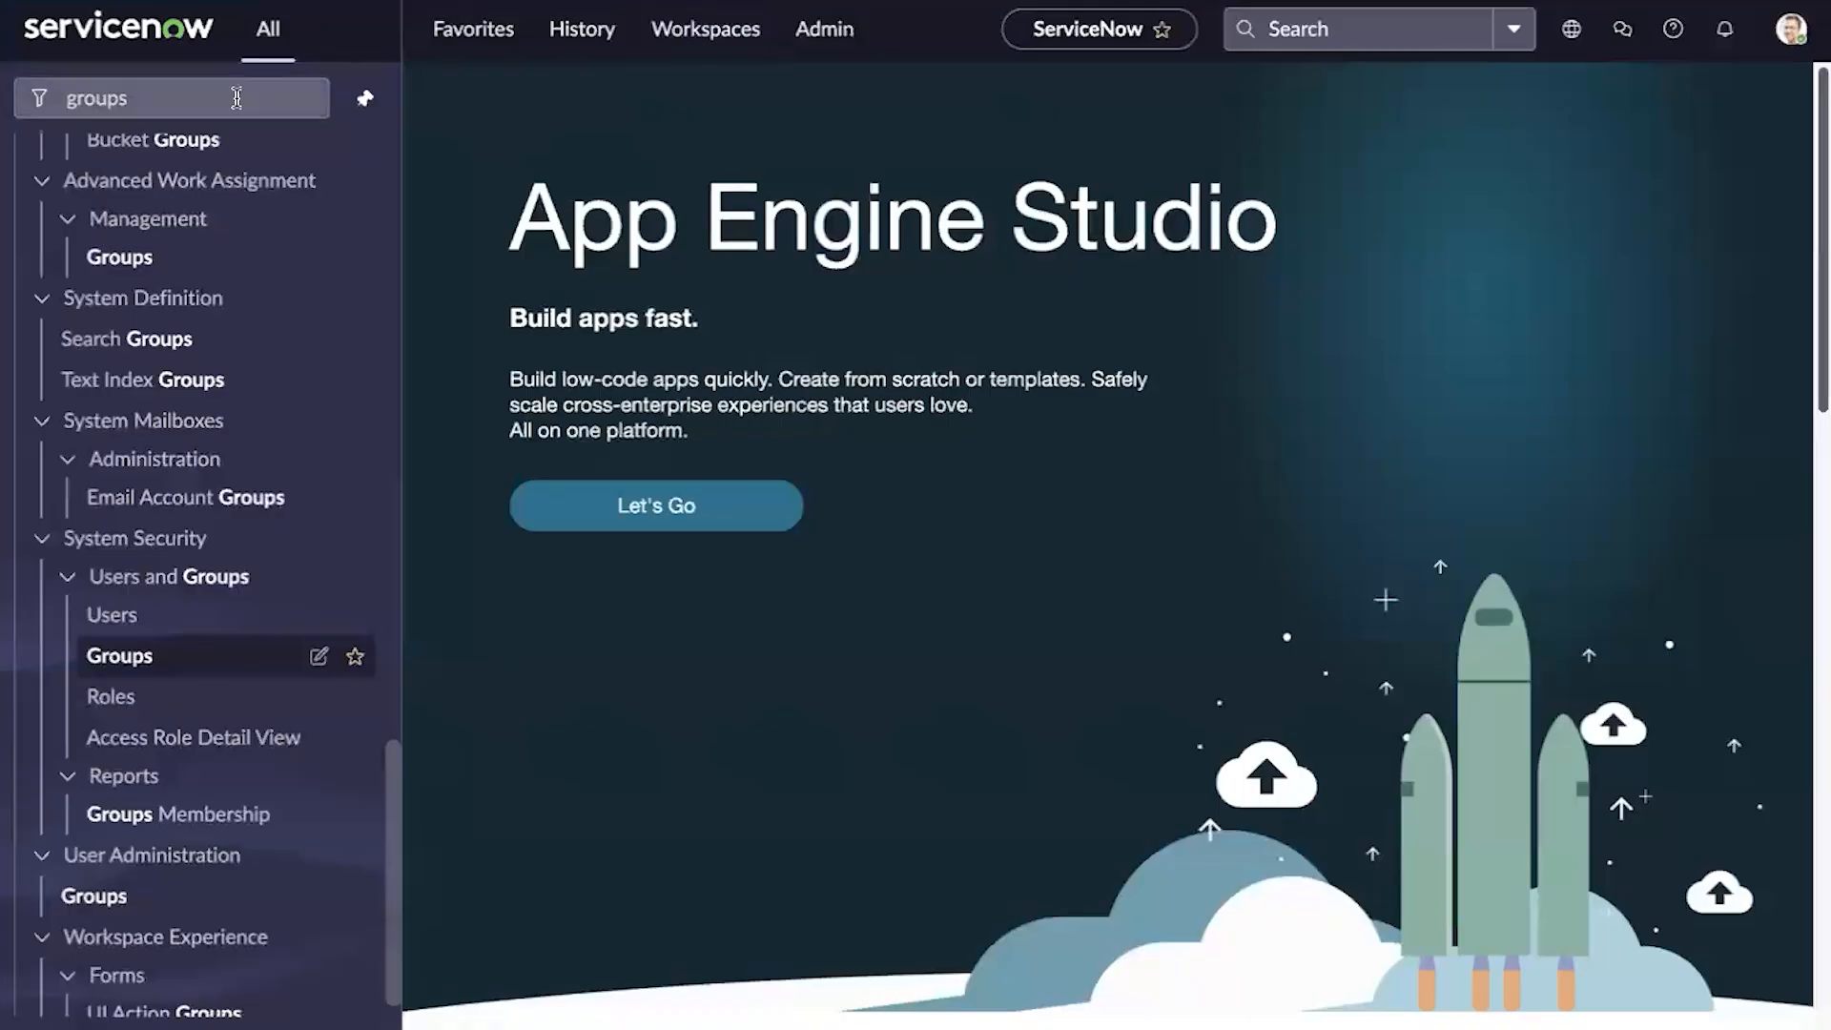
- Open the full incident table list with Incident.LIST
double_click(237, 100)
key(BackSpace)
text(In)
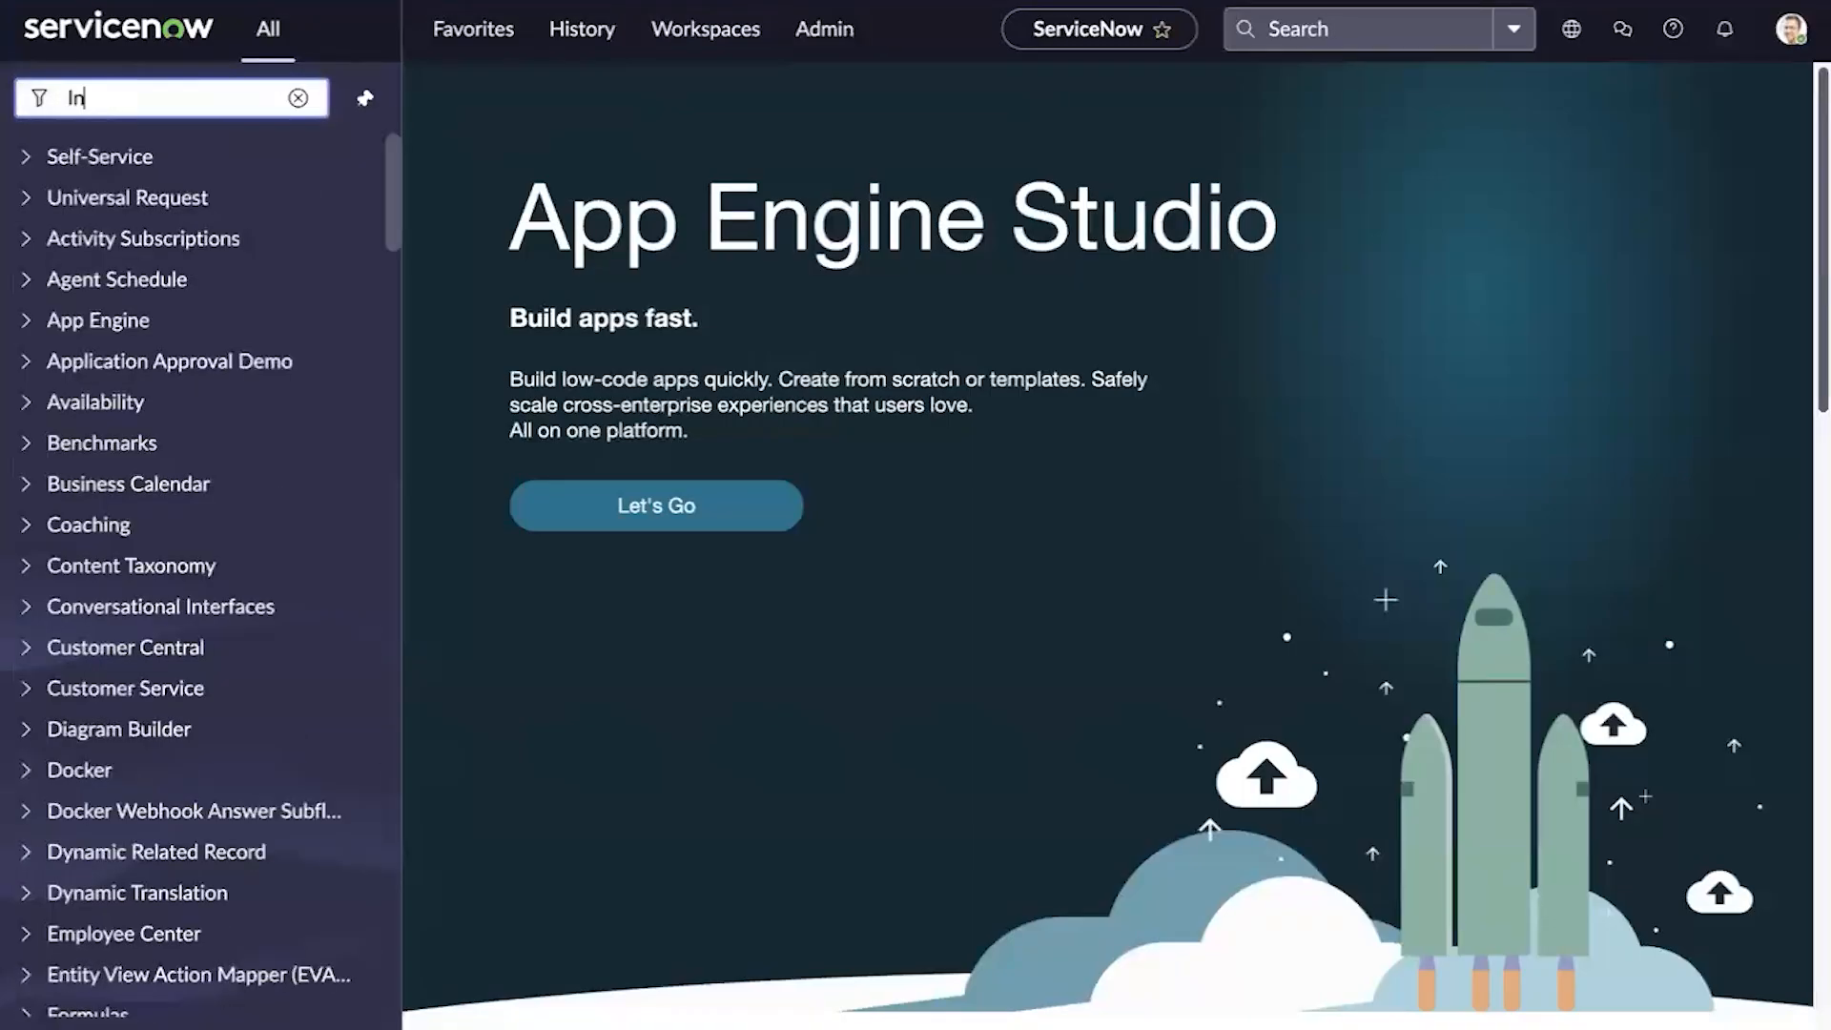
text(cident.LIST)
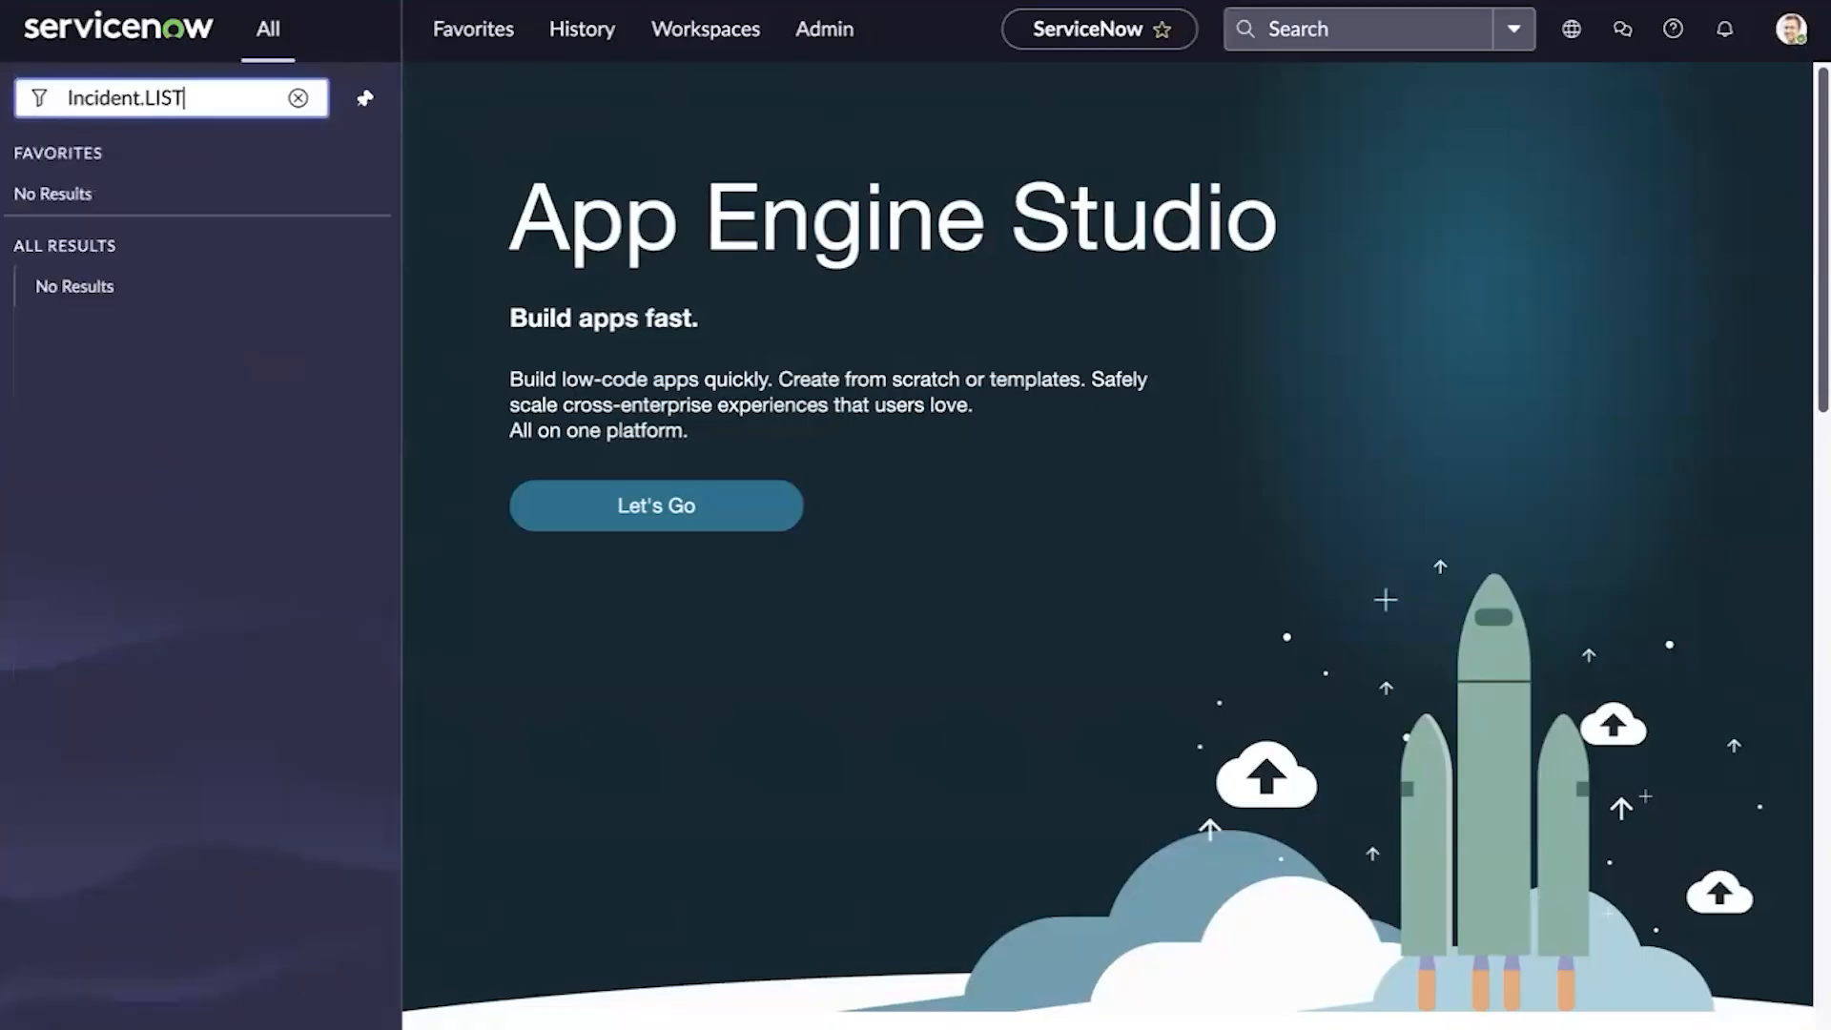
key(Return)
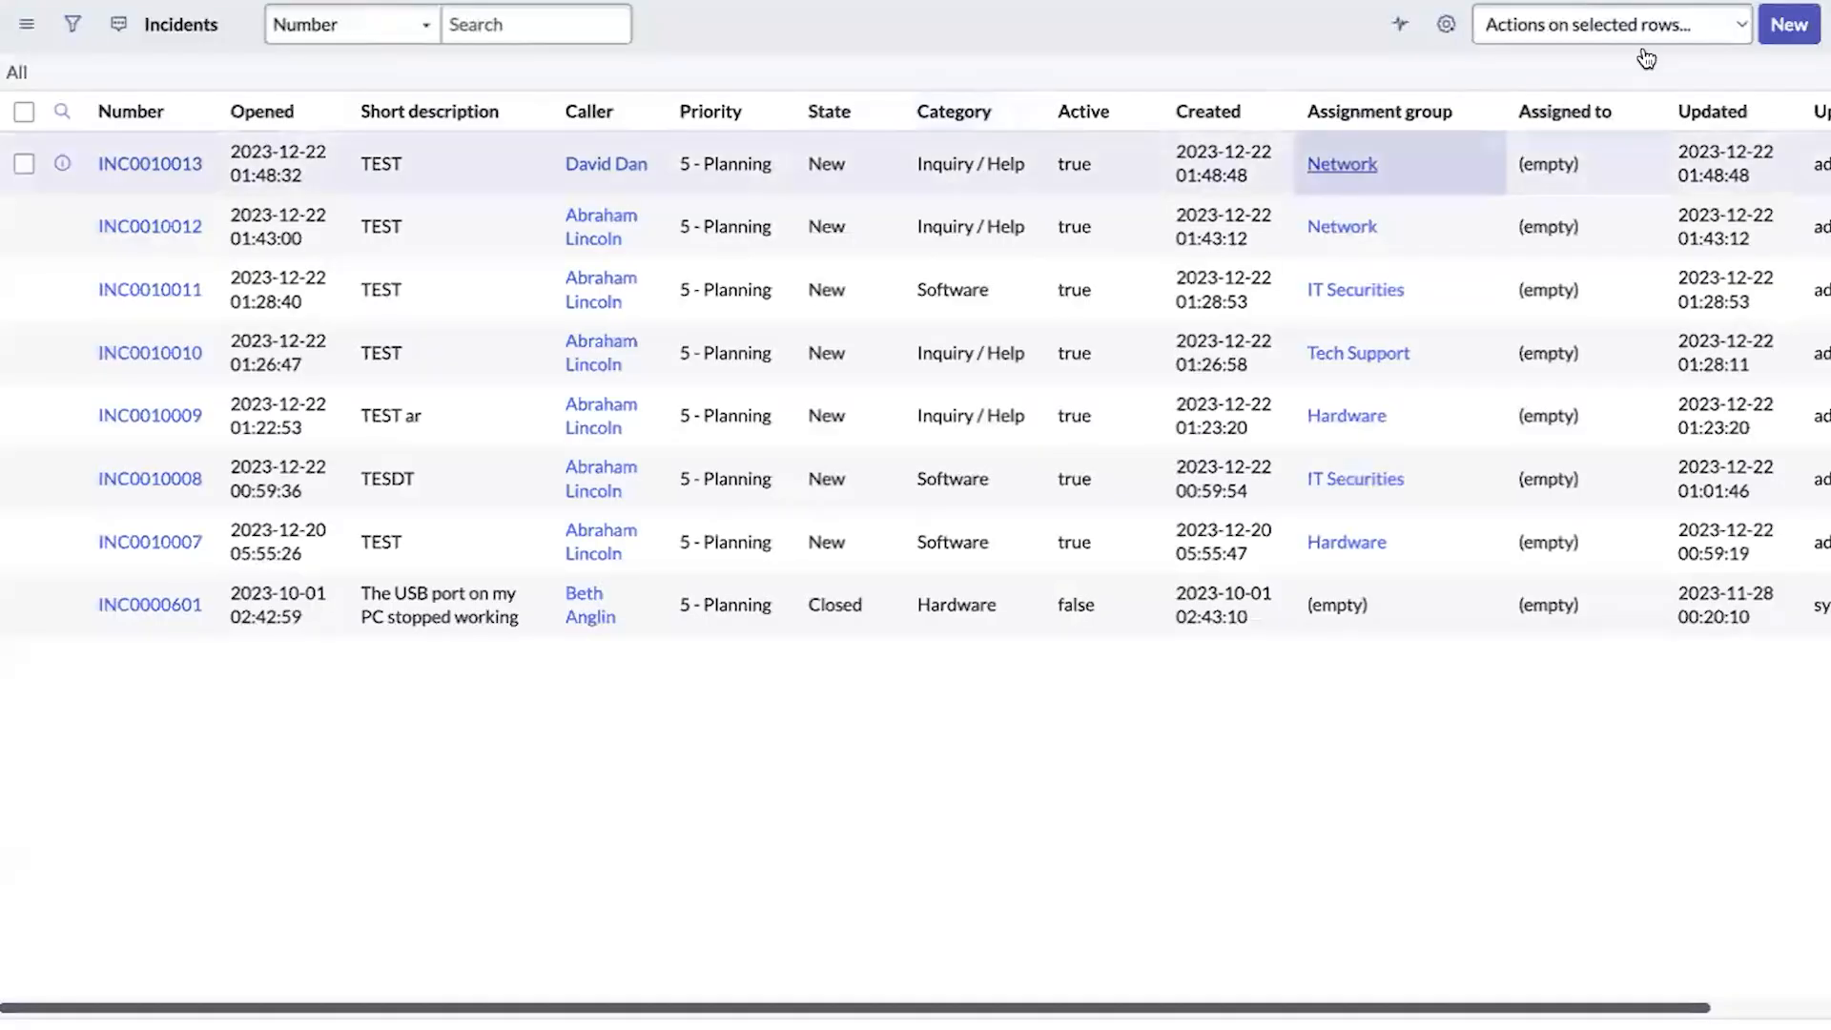
- Start a new incident record and choose a suggested caller
click(1791, 25)
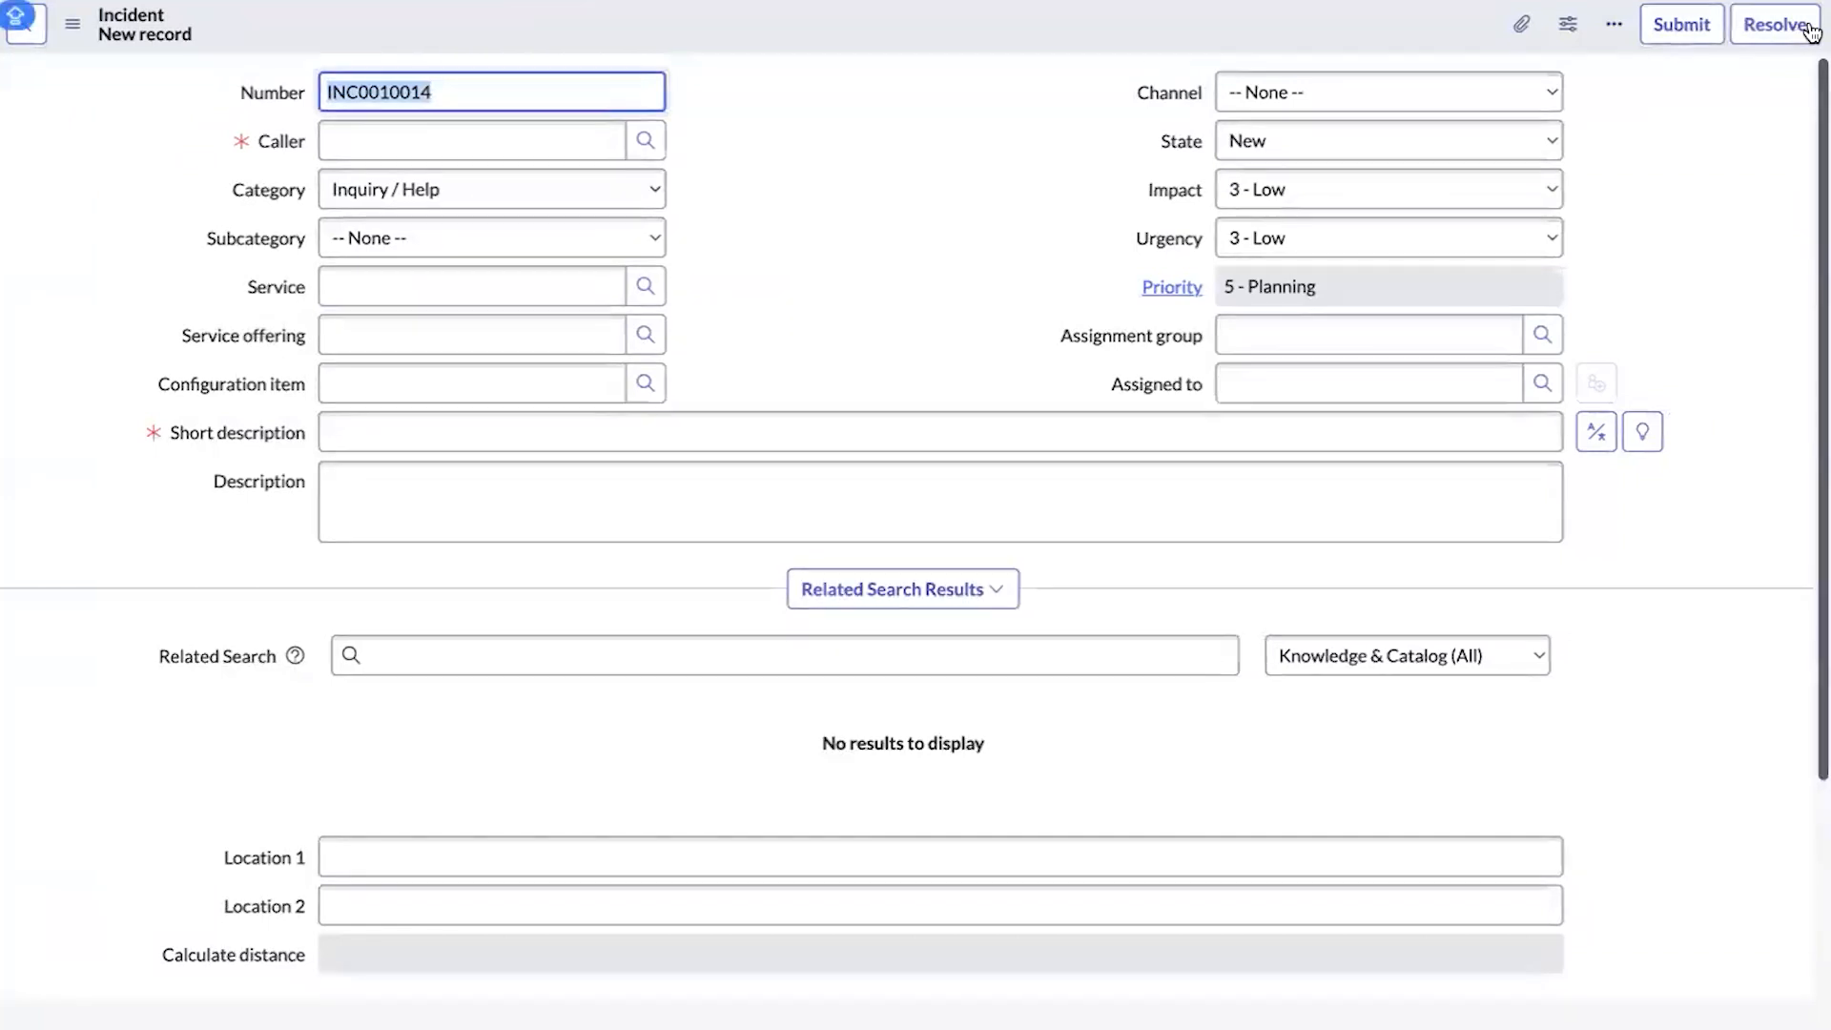
click(477, 141)
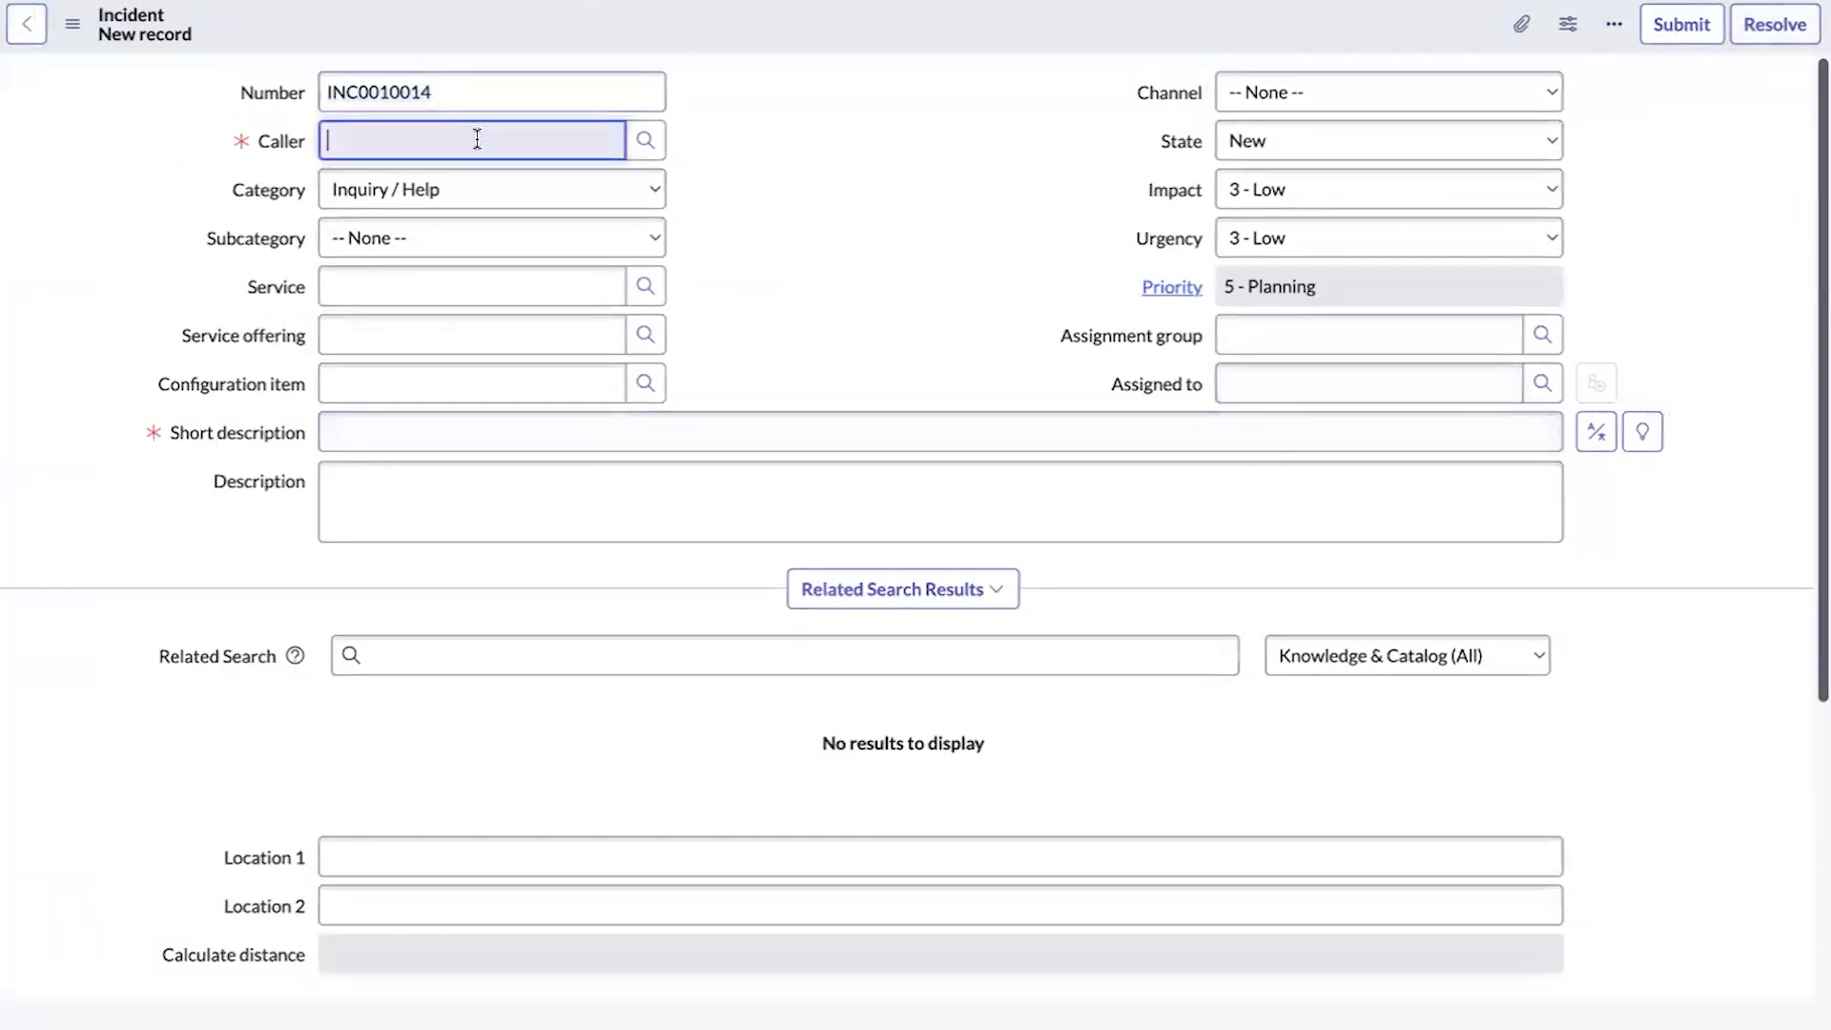
click(487, 206)
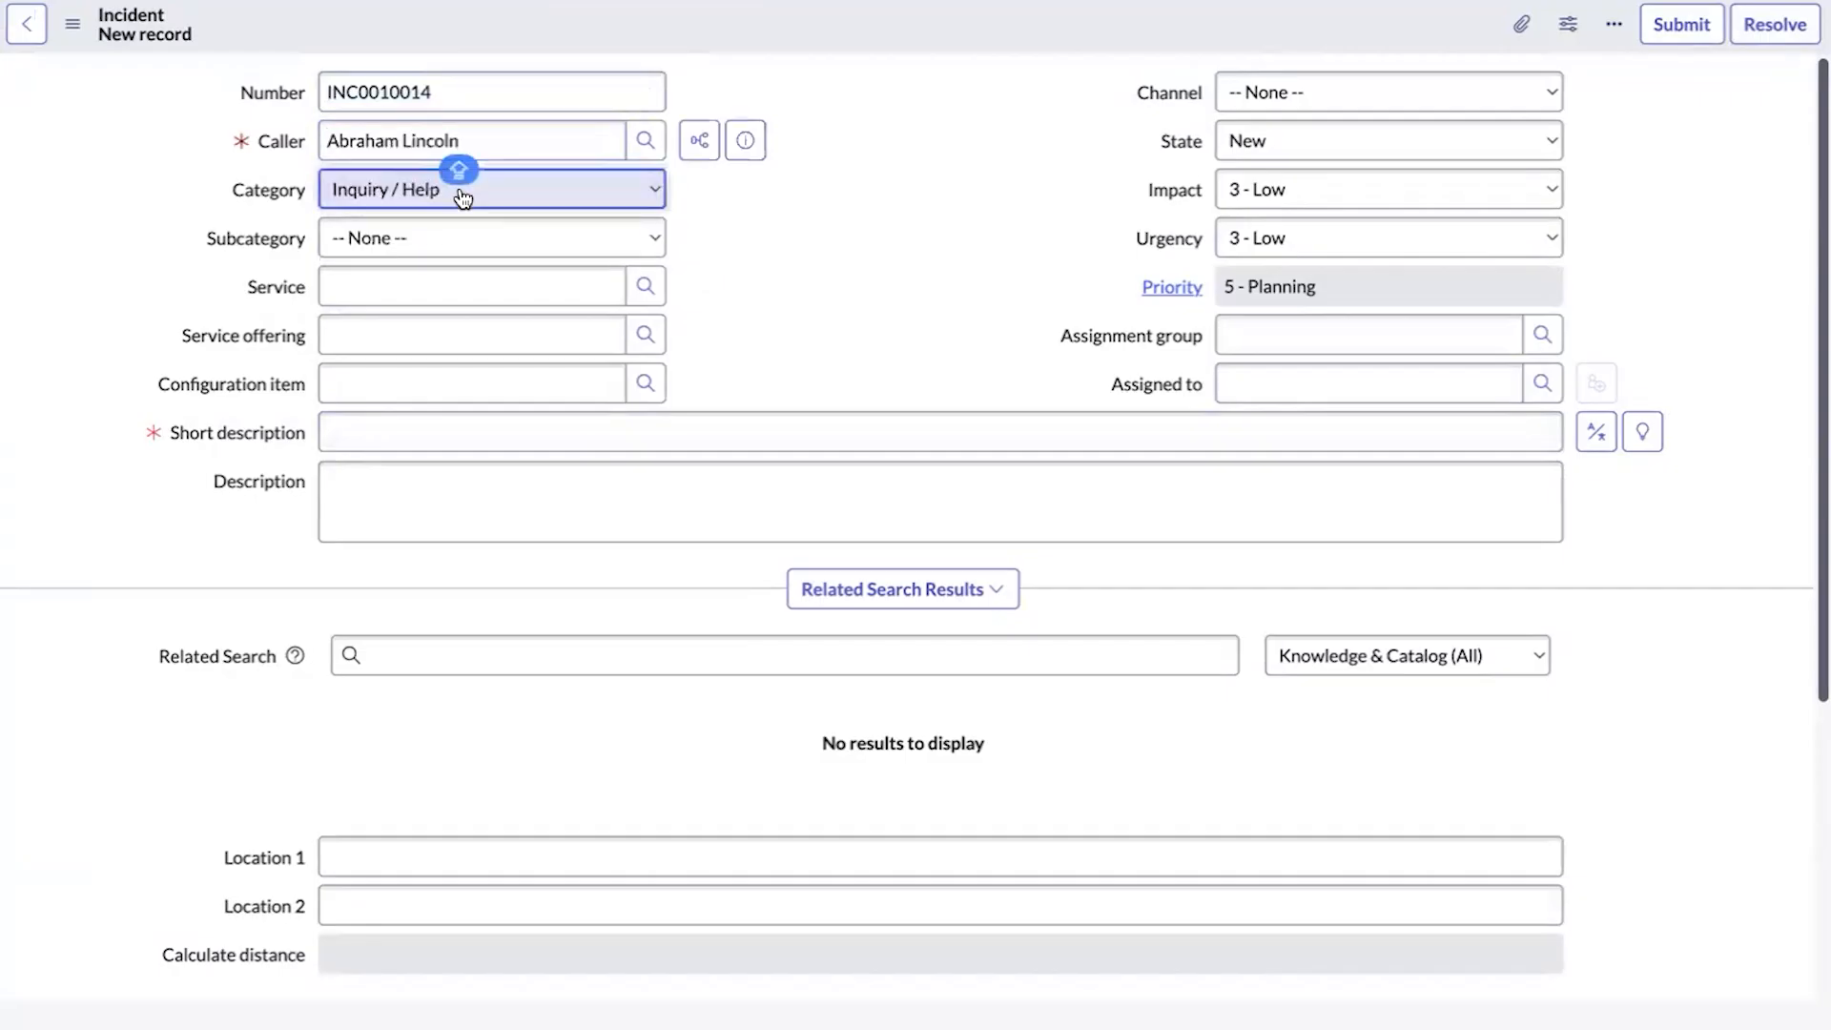
- Set the incident's category to Software, enter the short description "TEST AR", and save the record
click(461, 191)
click(448, 221)
click(397, 433)
text(TEST AR)
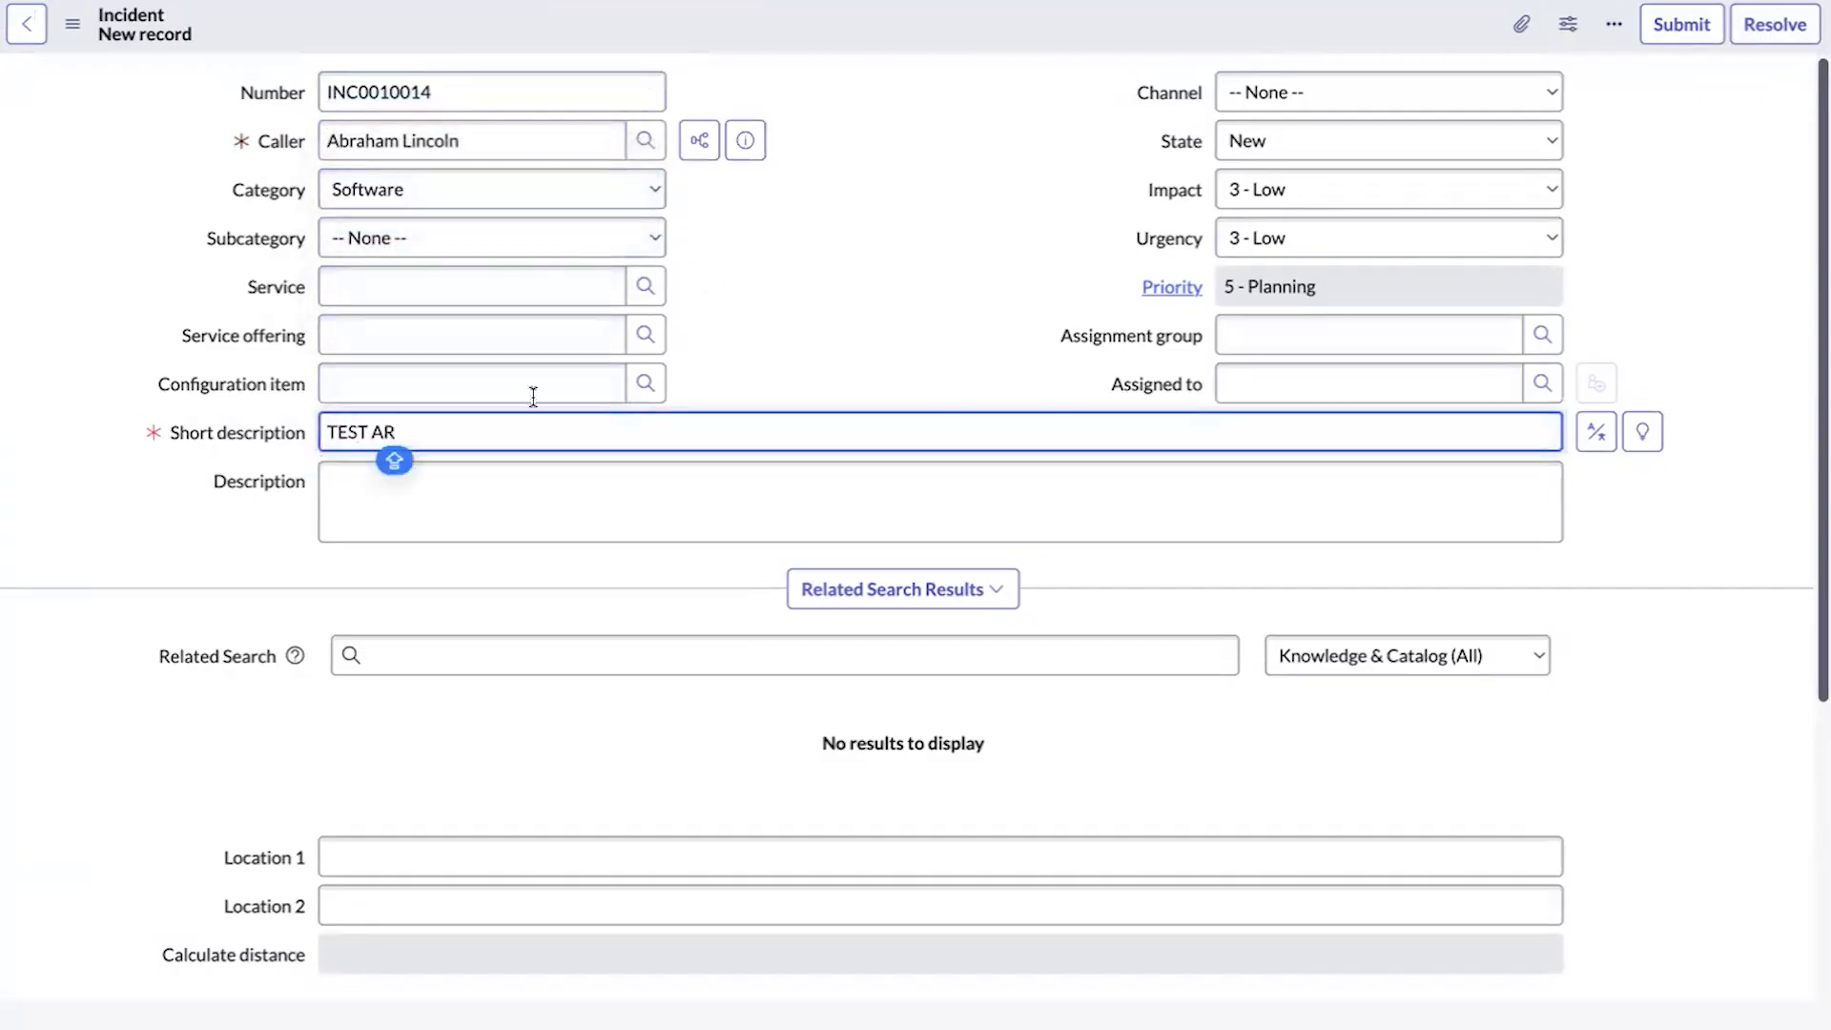
right_click(498, 27)
click(534, 39)
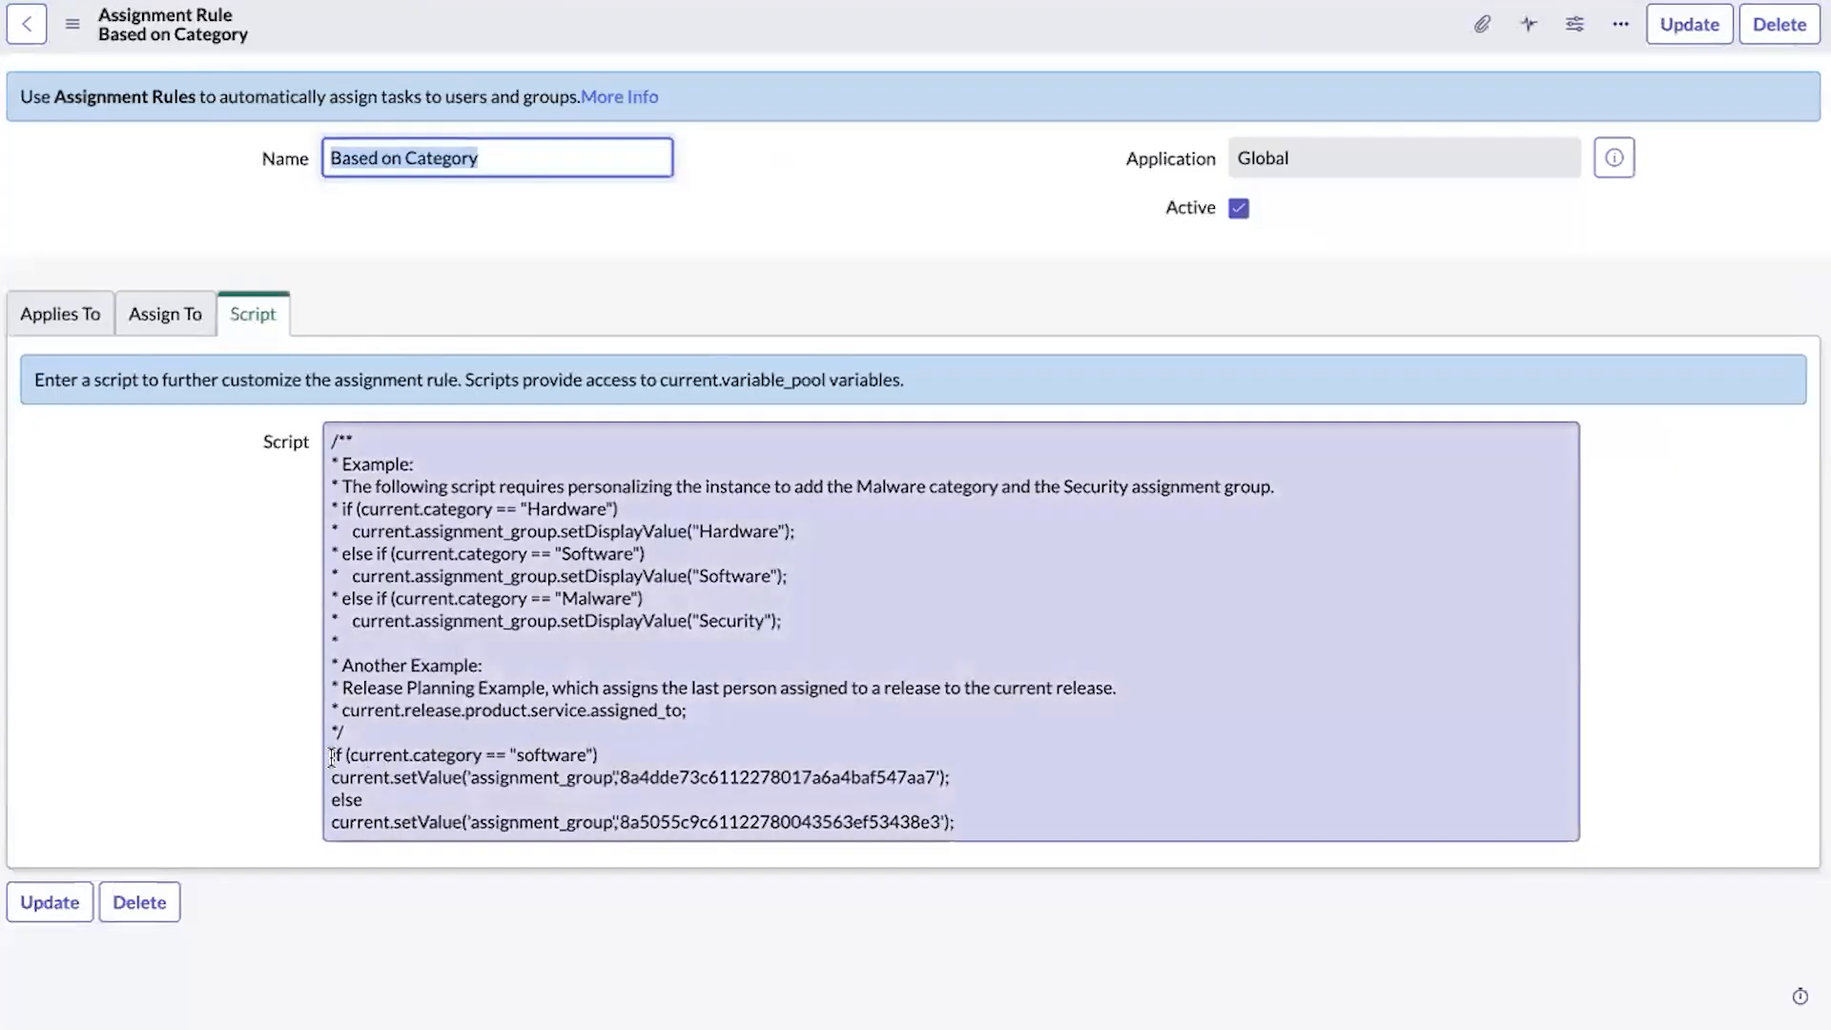
- Open a blank incident form with incident.do and choose a recently used caller
double_click(761, 777)
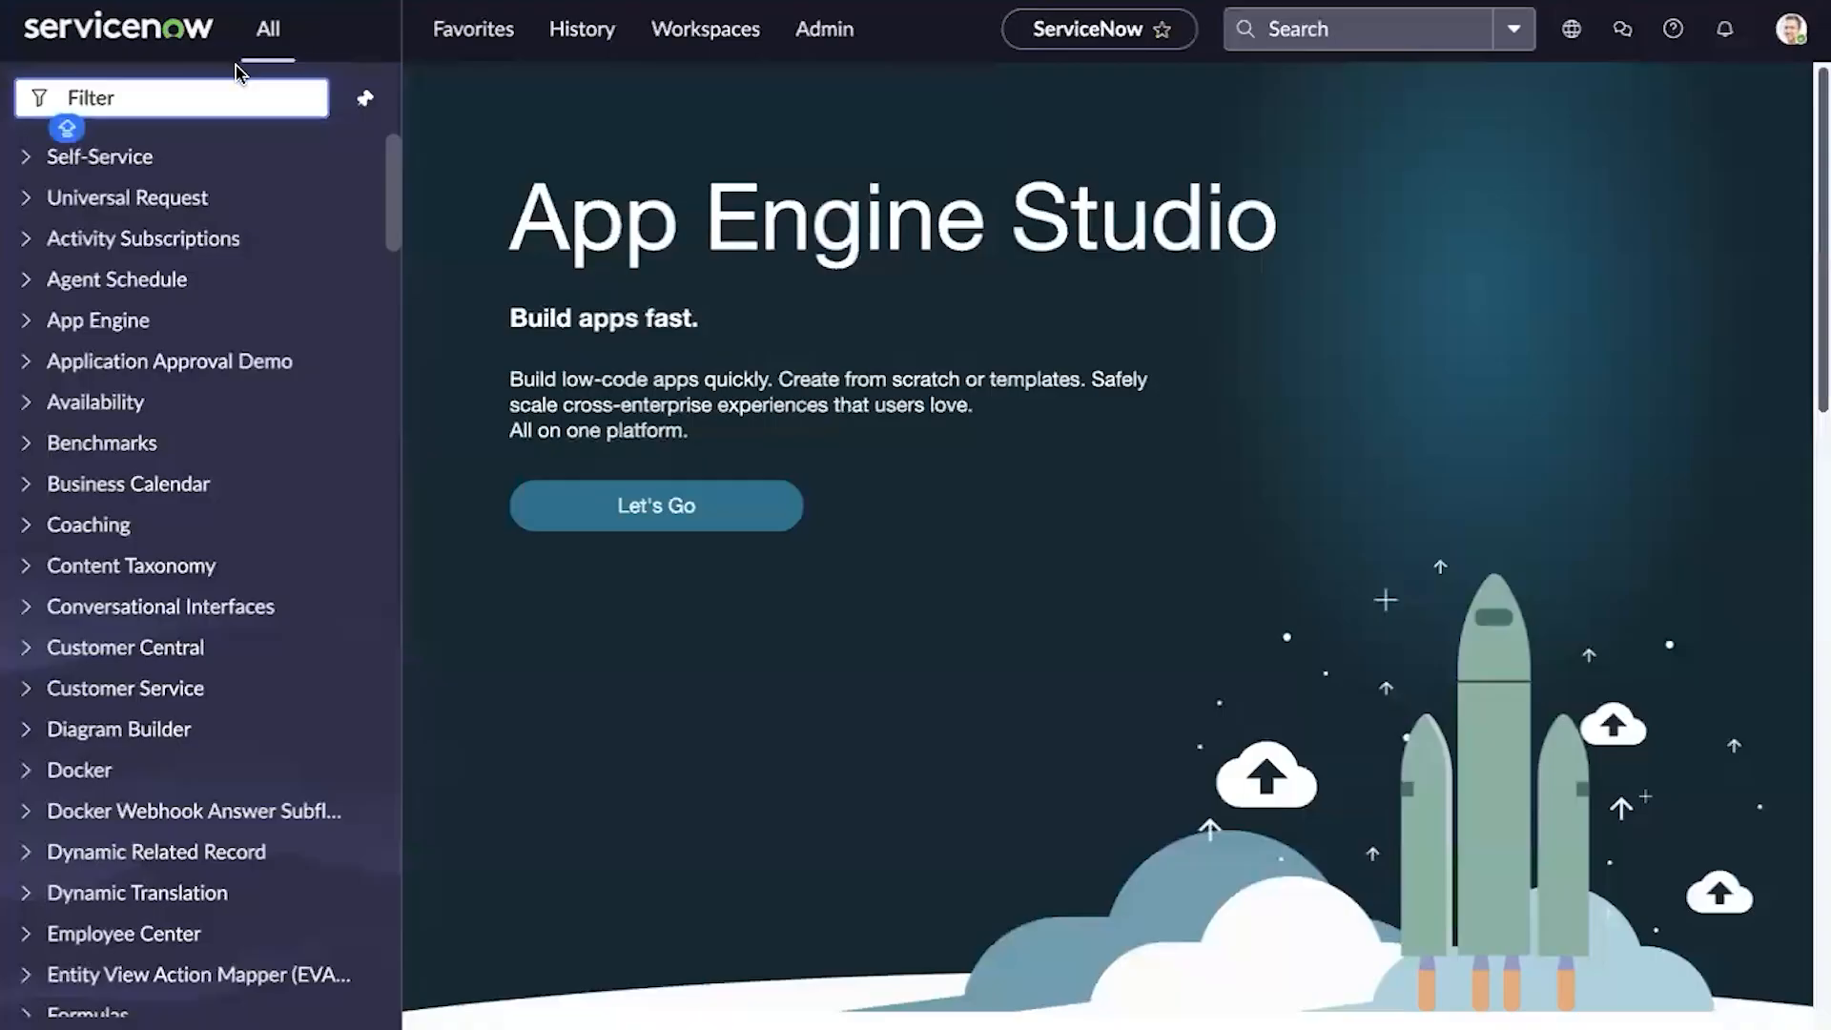
text(incident.d)
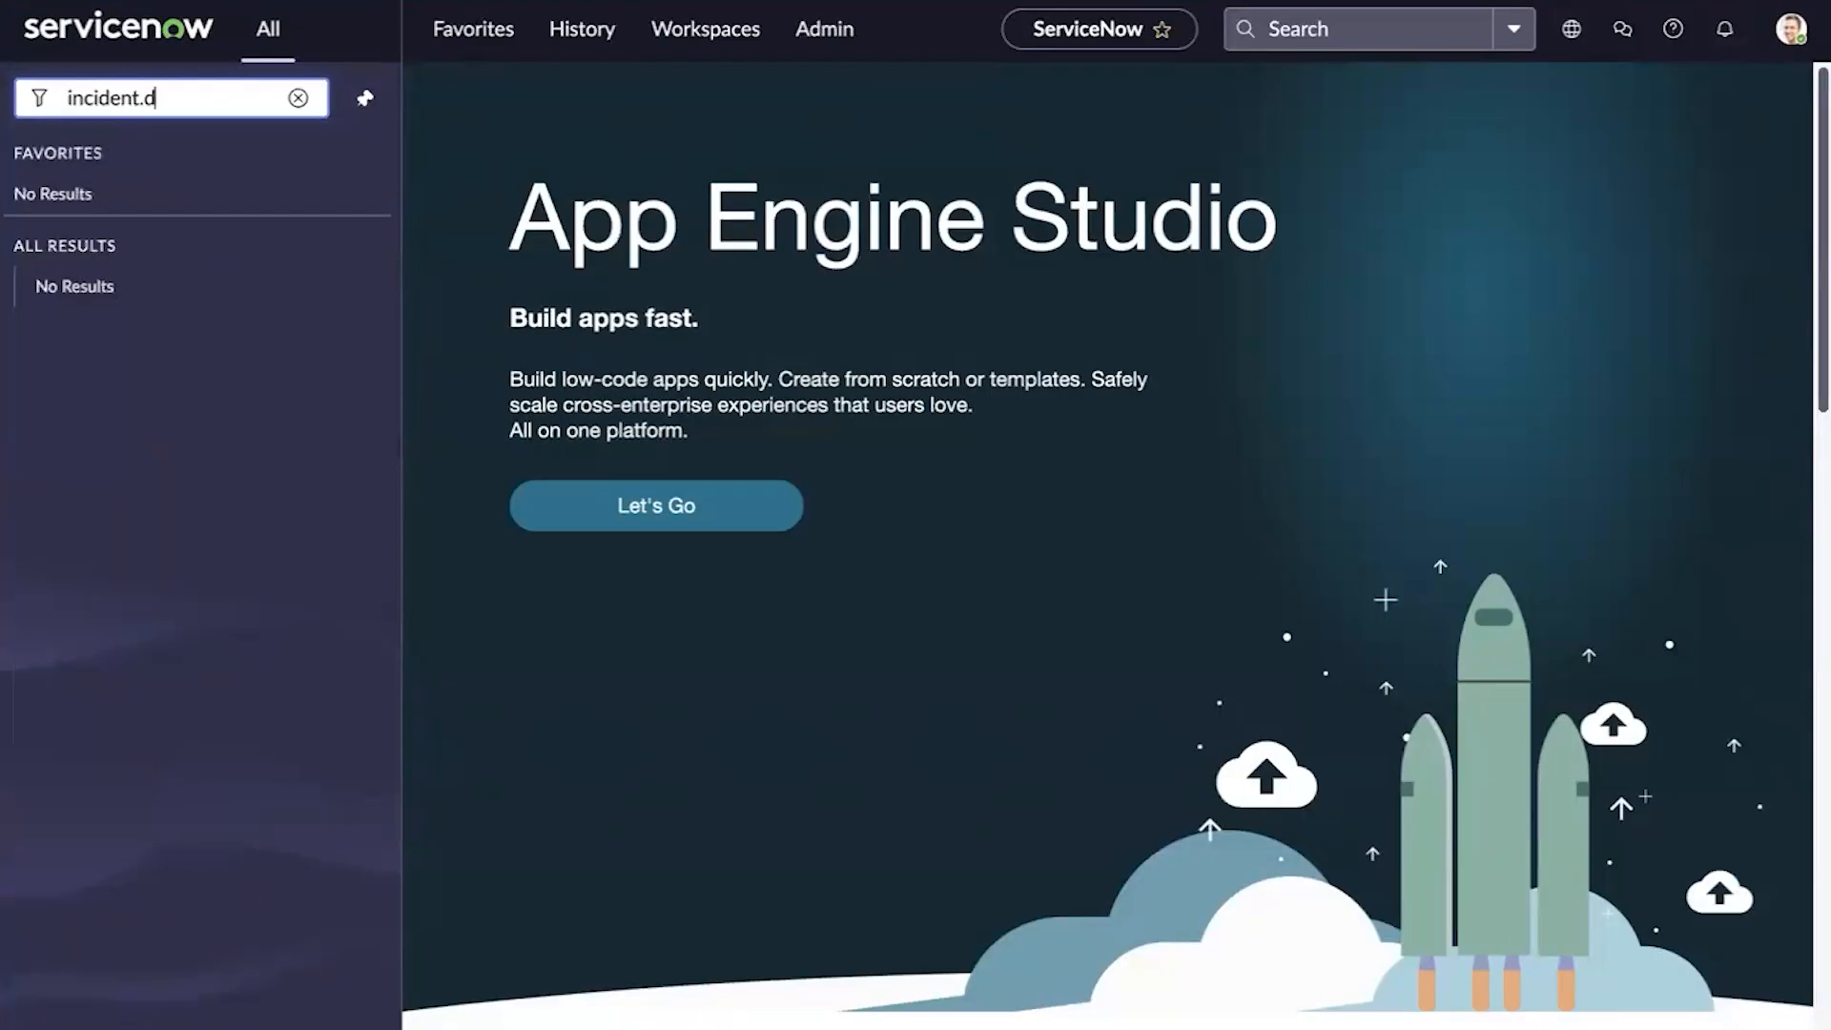
text(o)
key(Return)
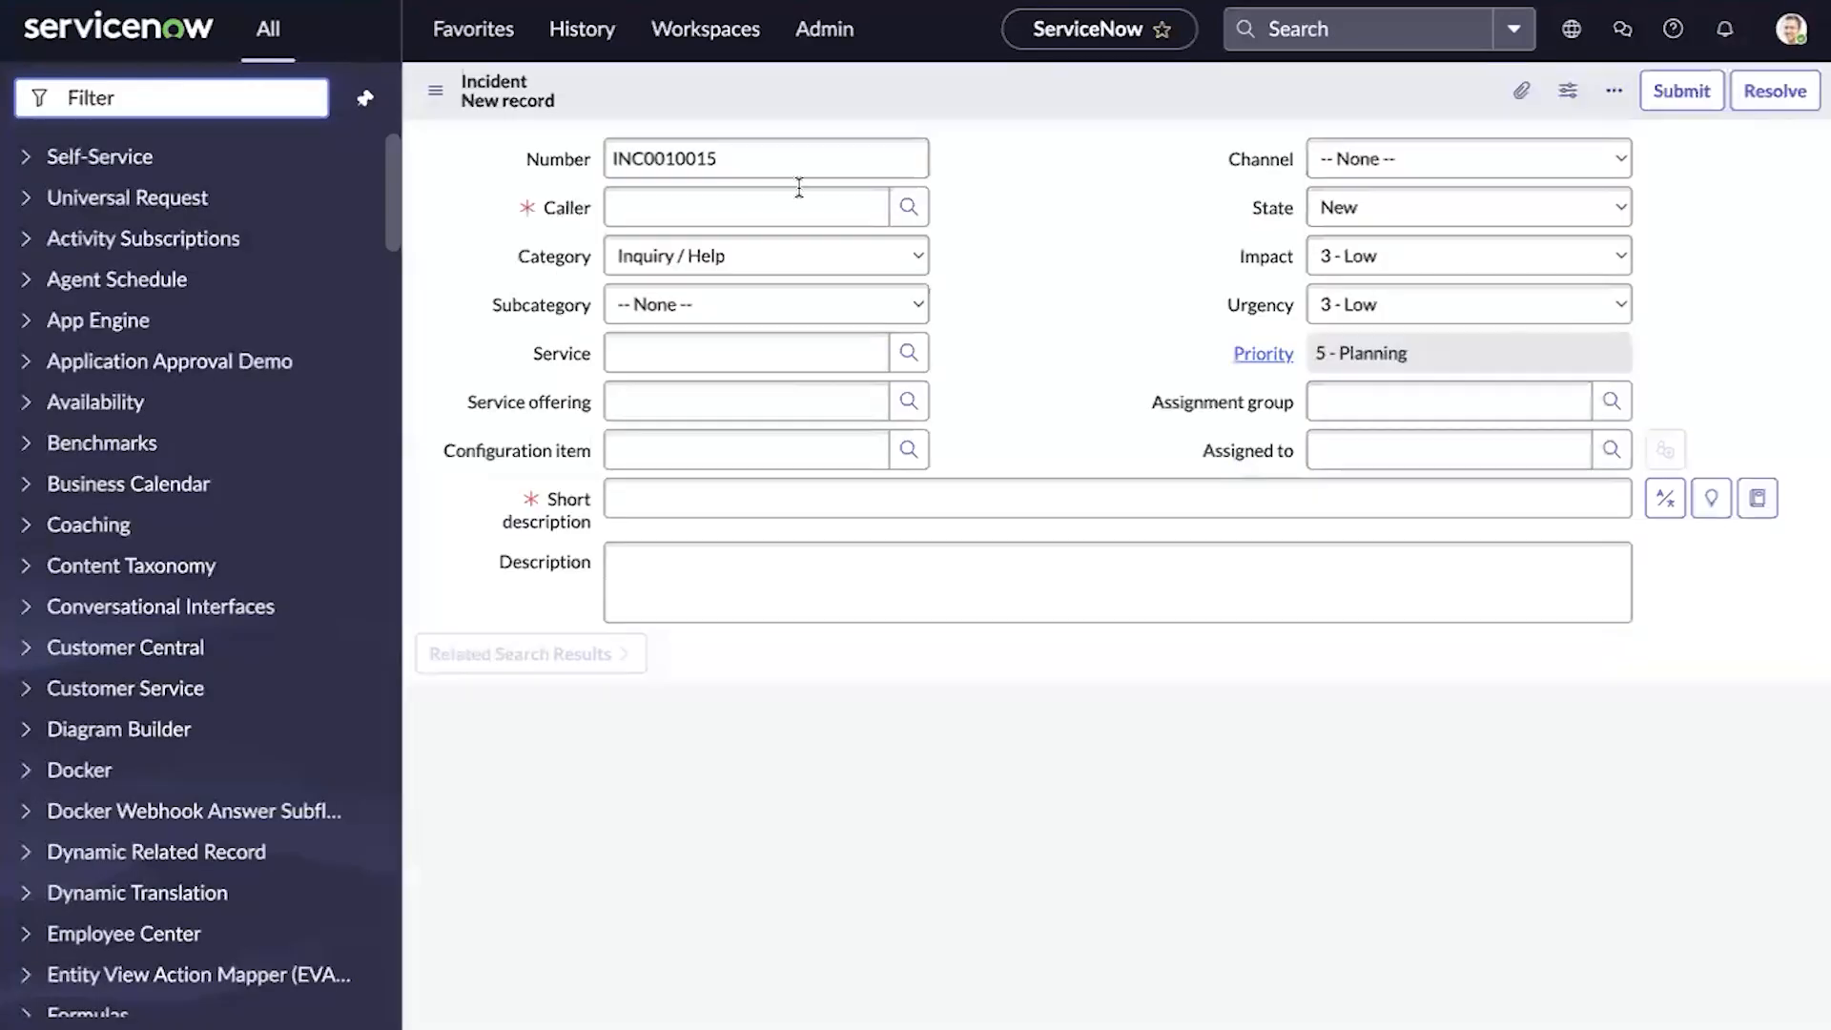
click(752, 217)
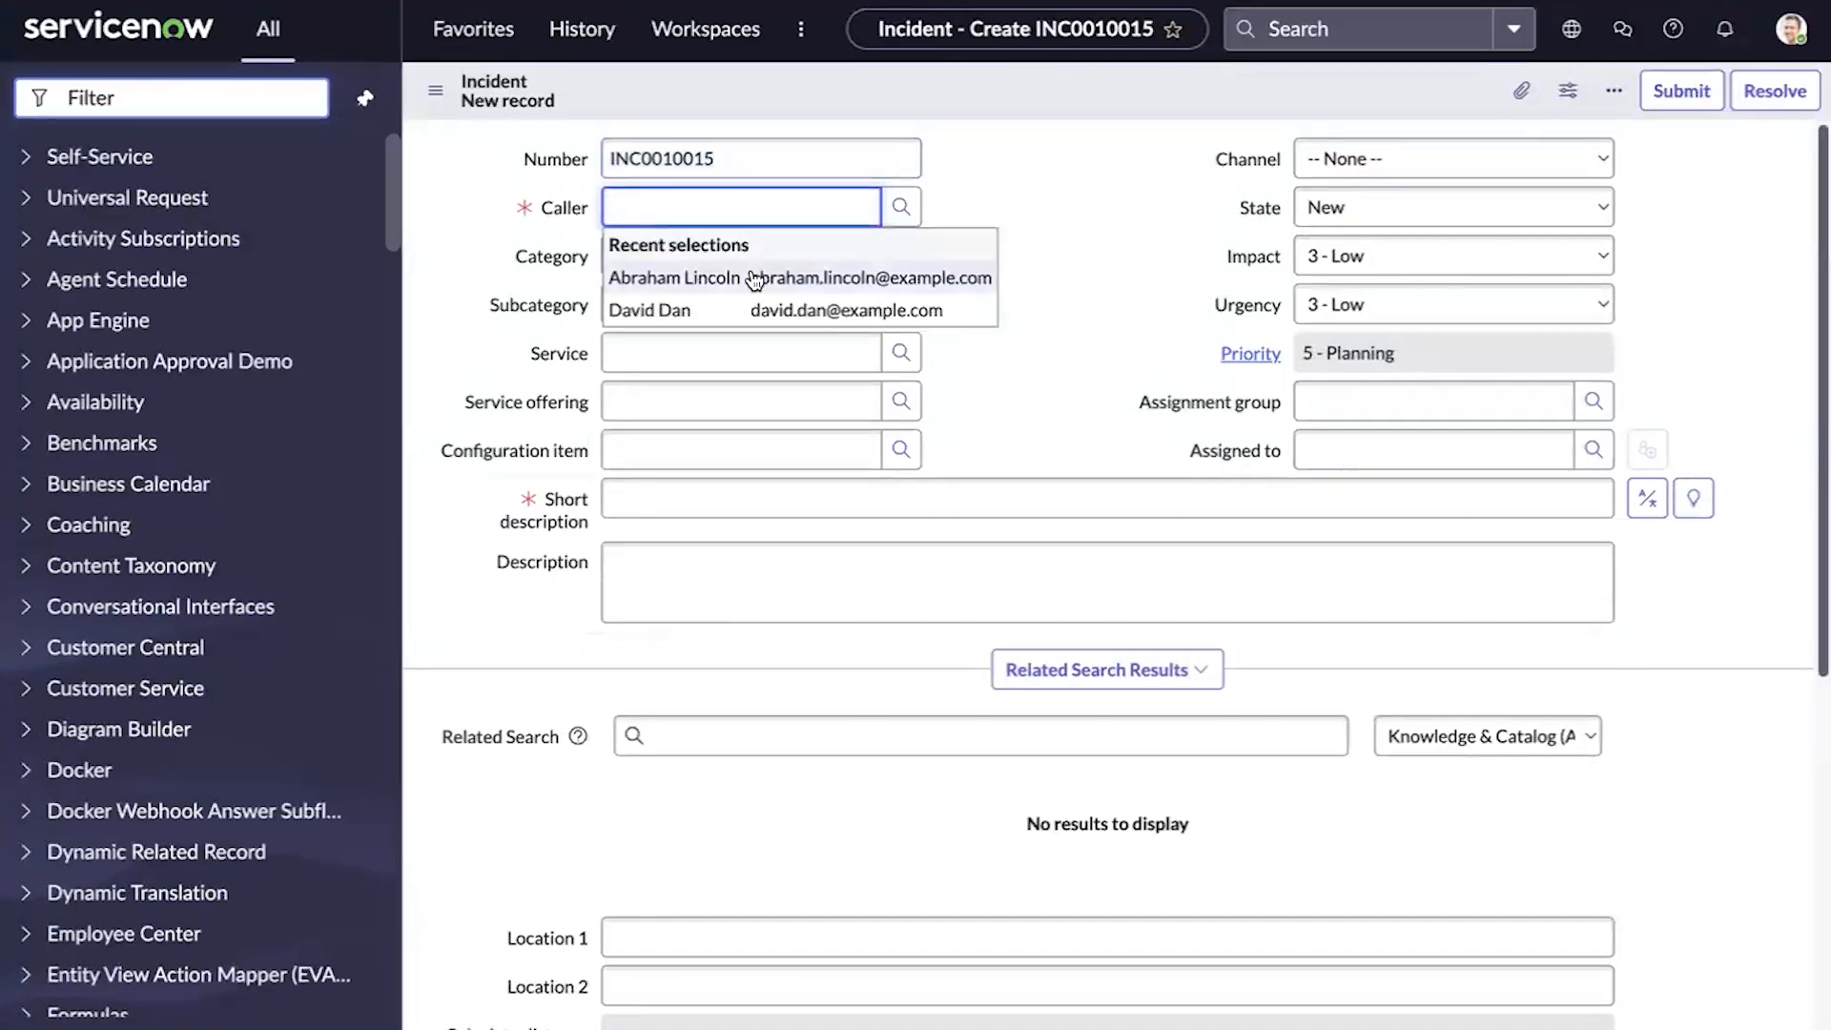
click(754, 278)
- Set the new incident's category to Hardware, enter the short description "test", and save the record
click(754, 278)
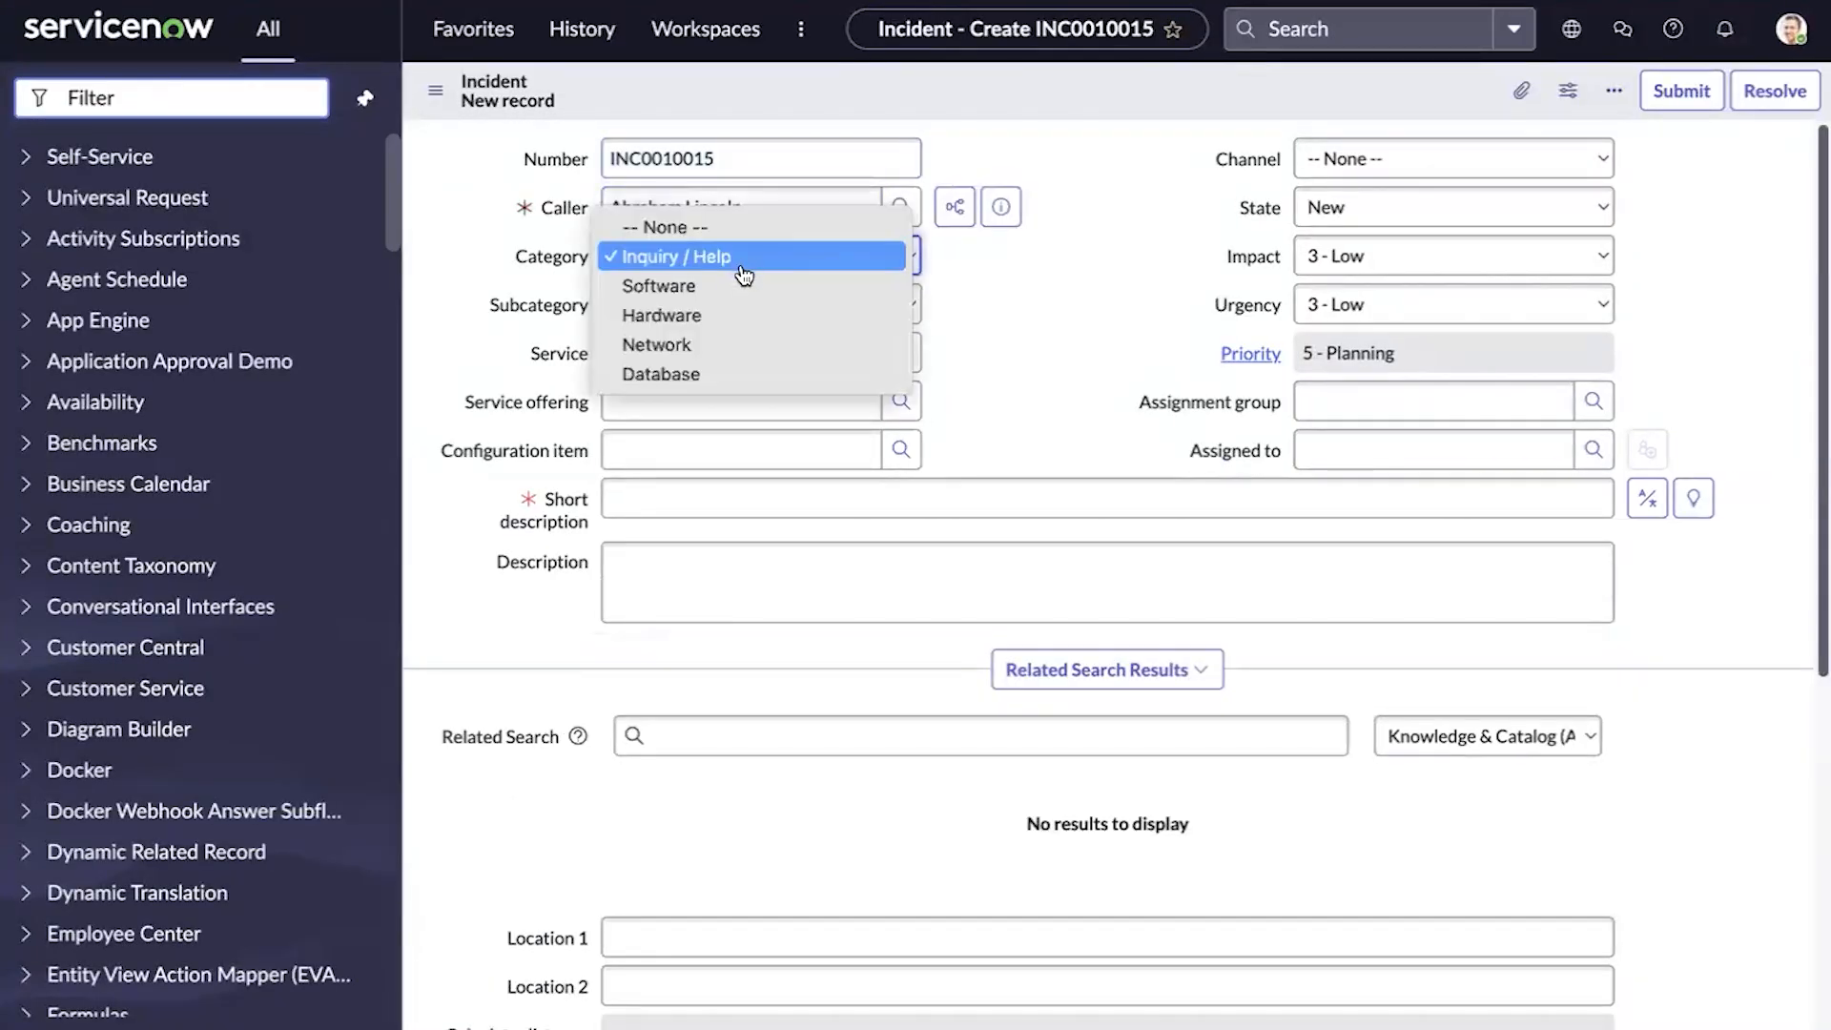
click(722, 330)
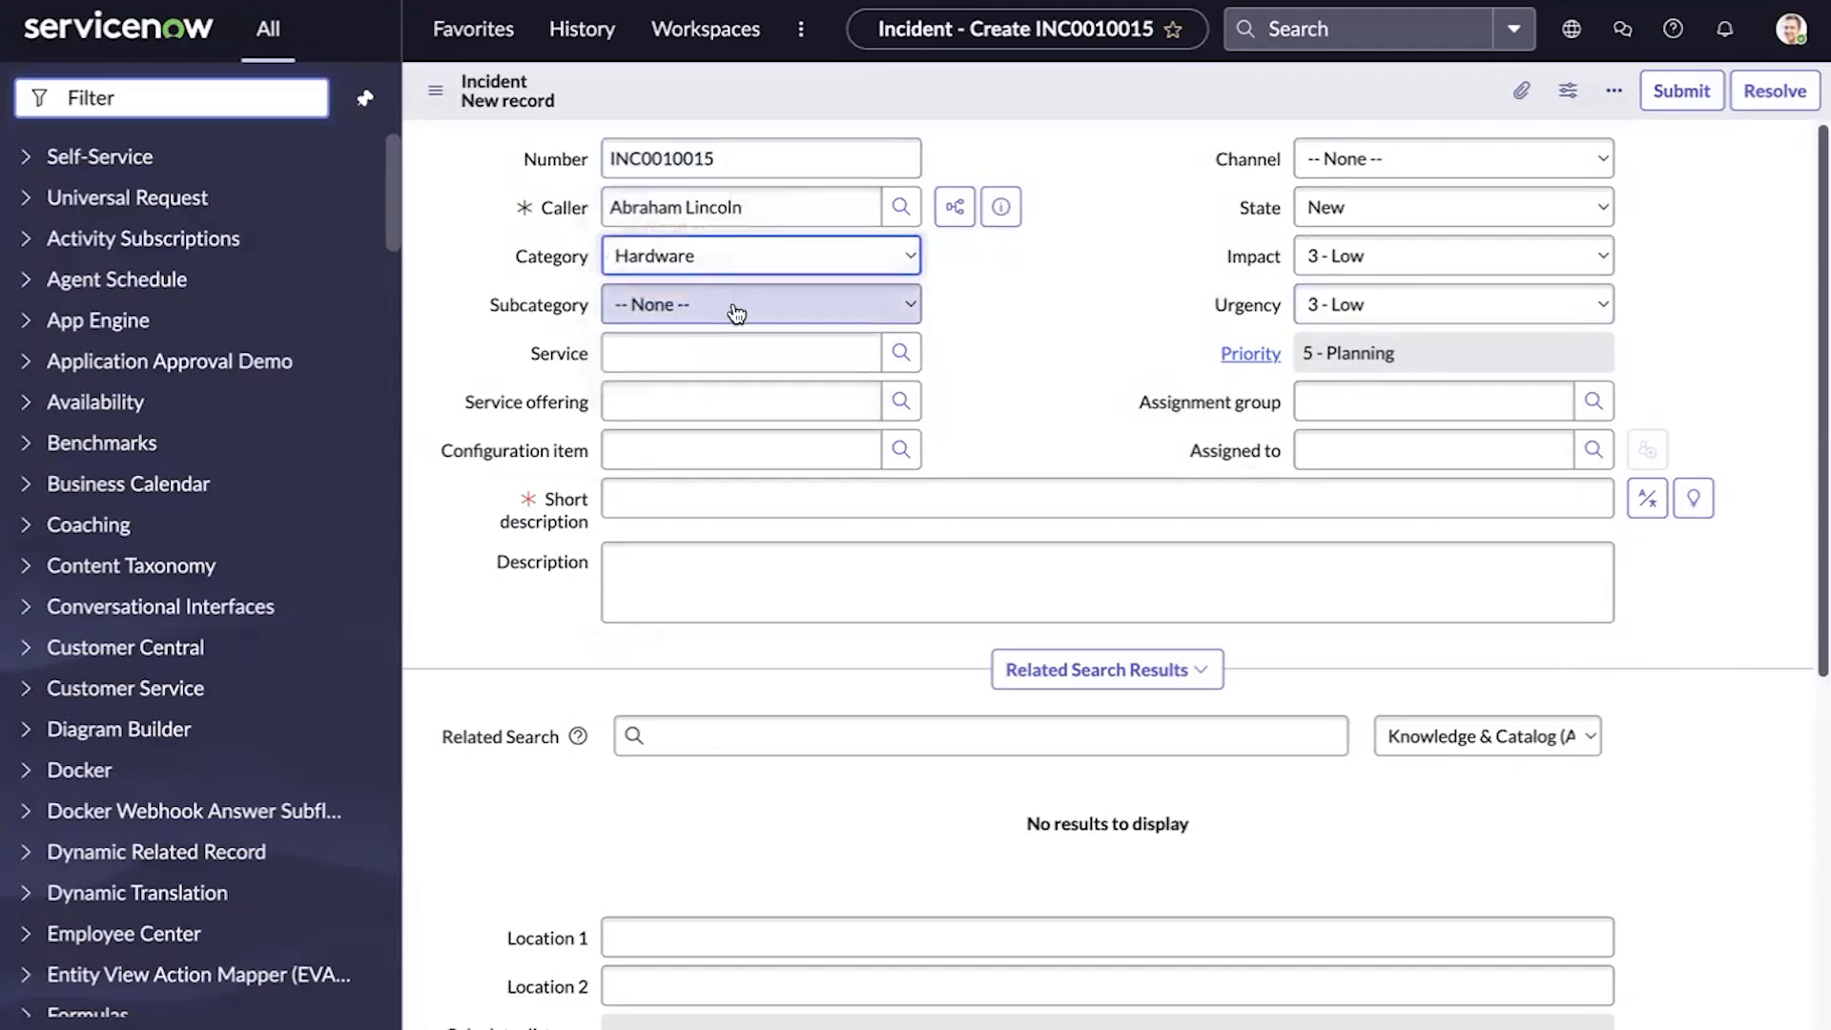
click(745, 489)
text(test)
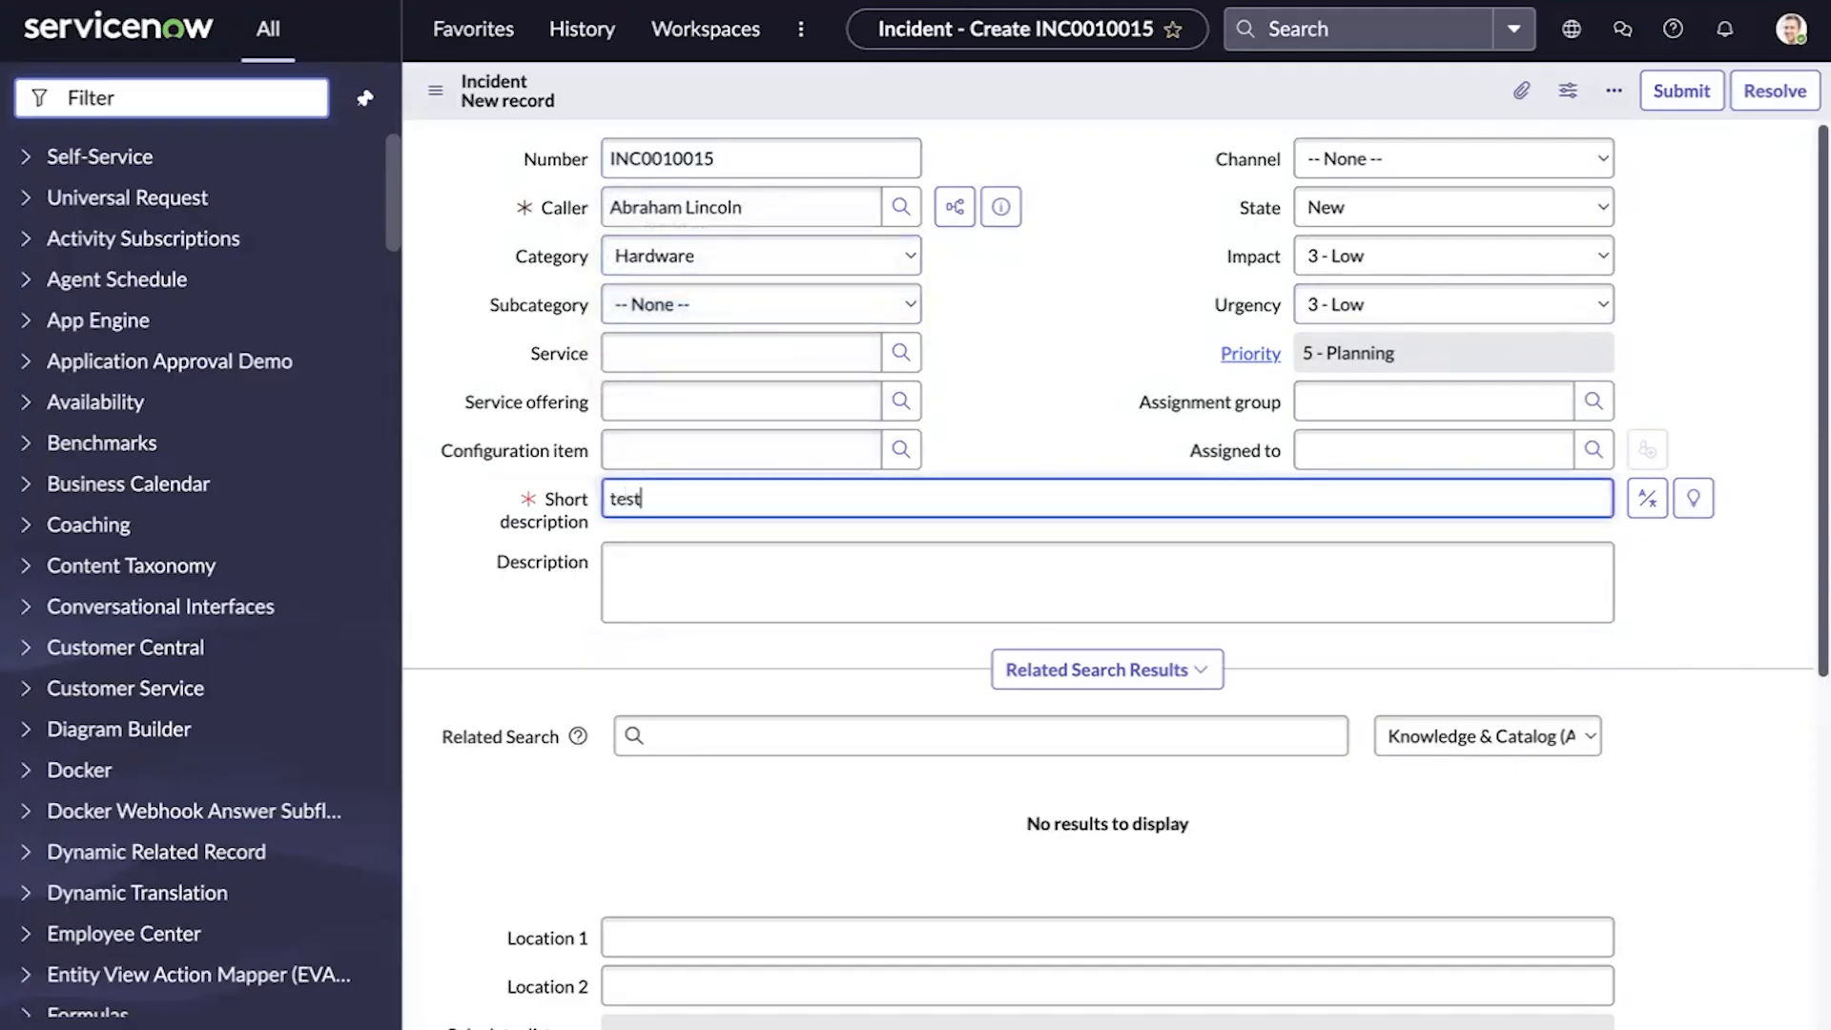
right_click(957, 88)
click(998, 111)
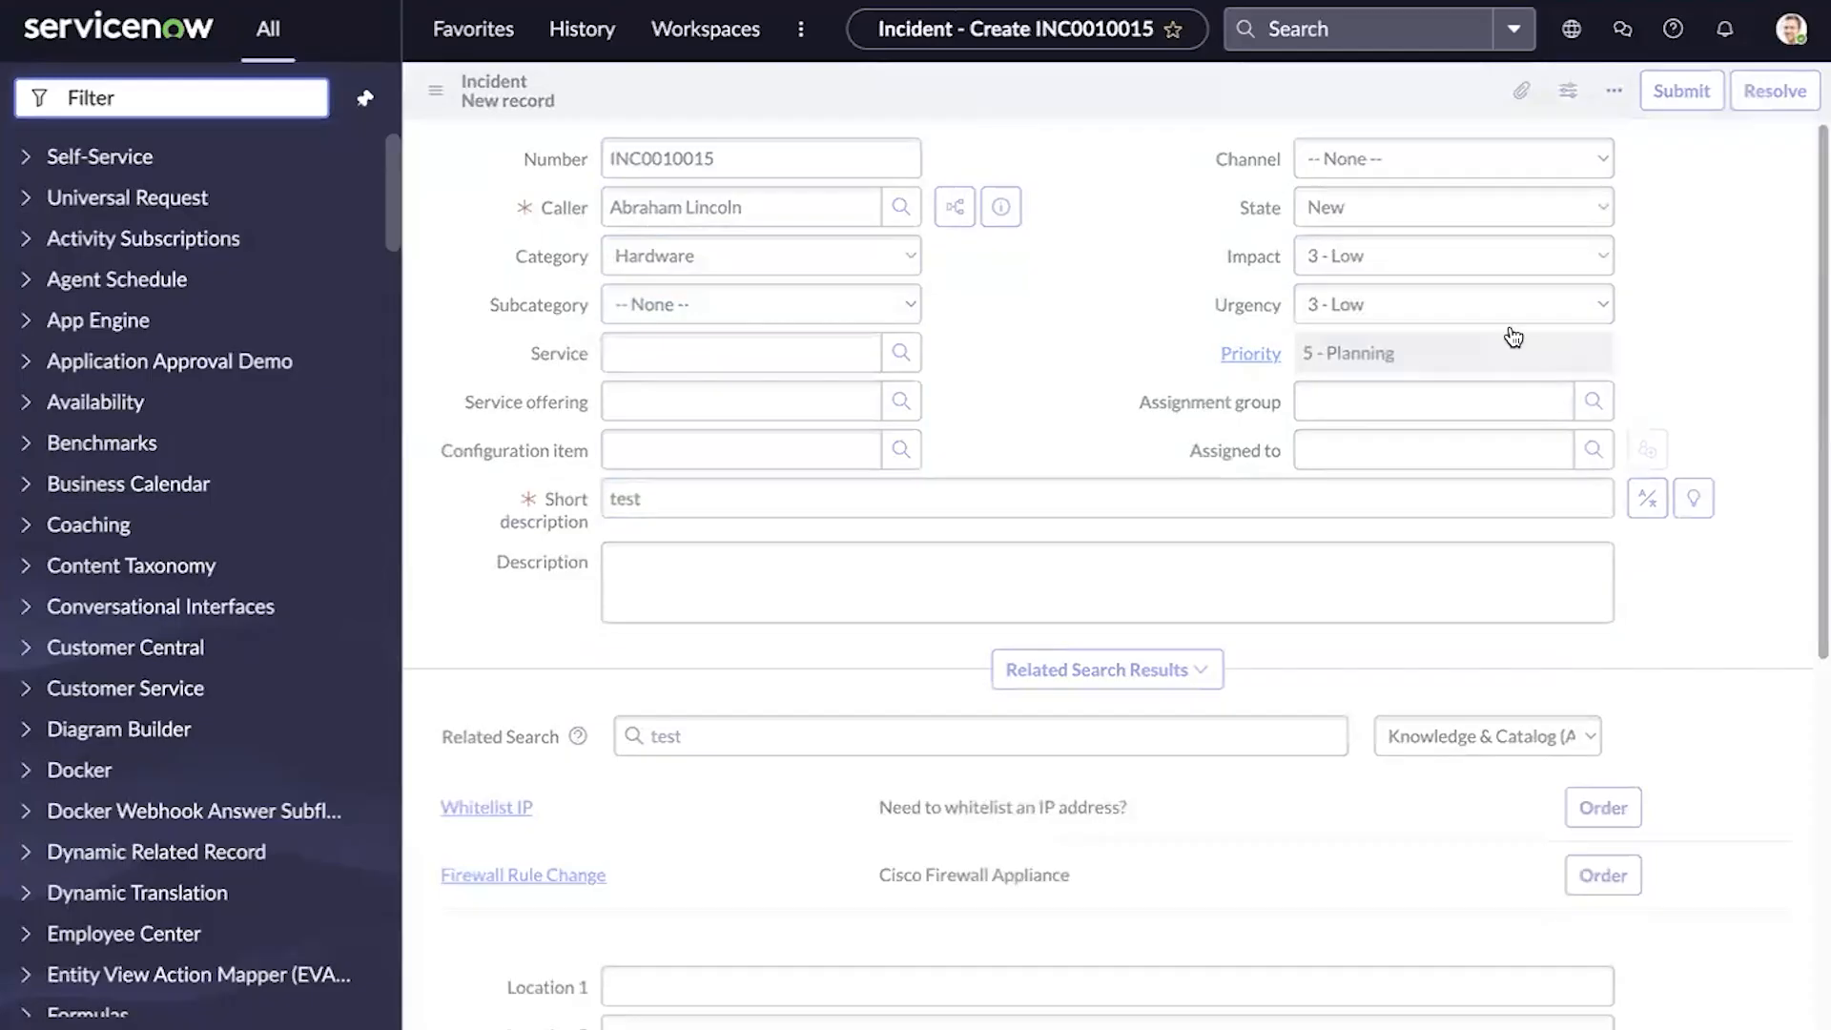